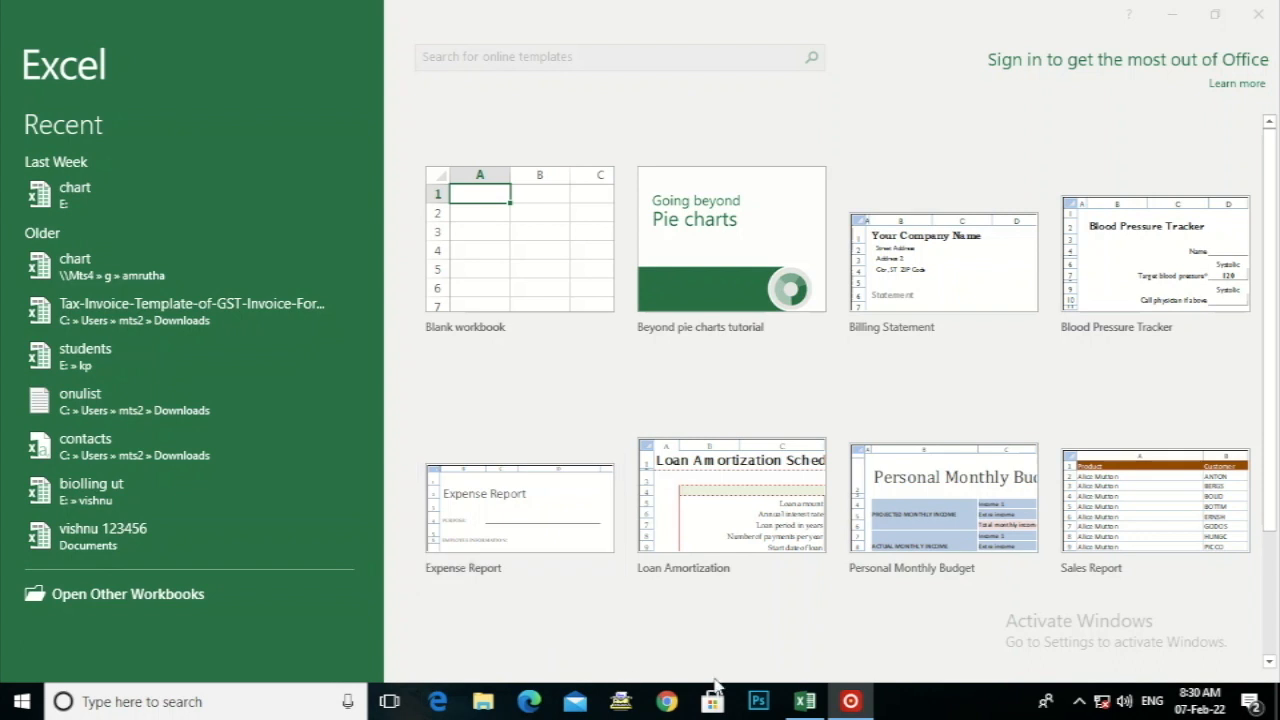
- Create a blank workbook and look over the functions offered under AutoSum
click(480, 247)
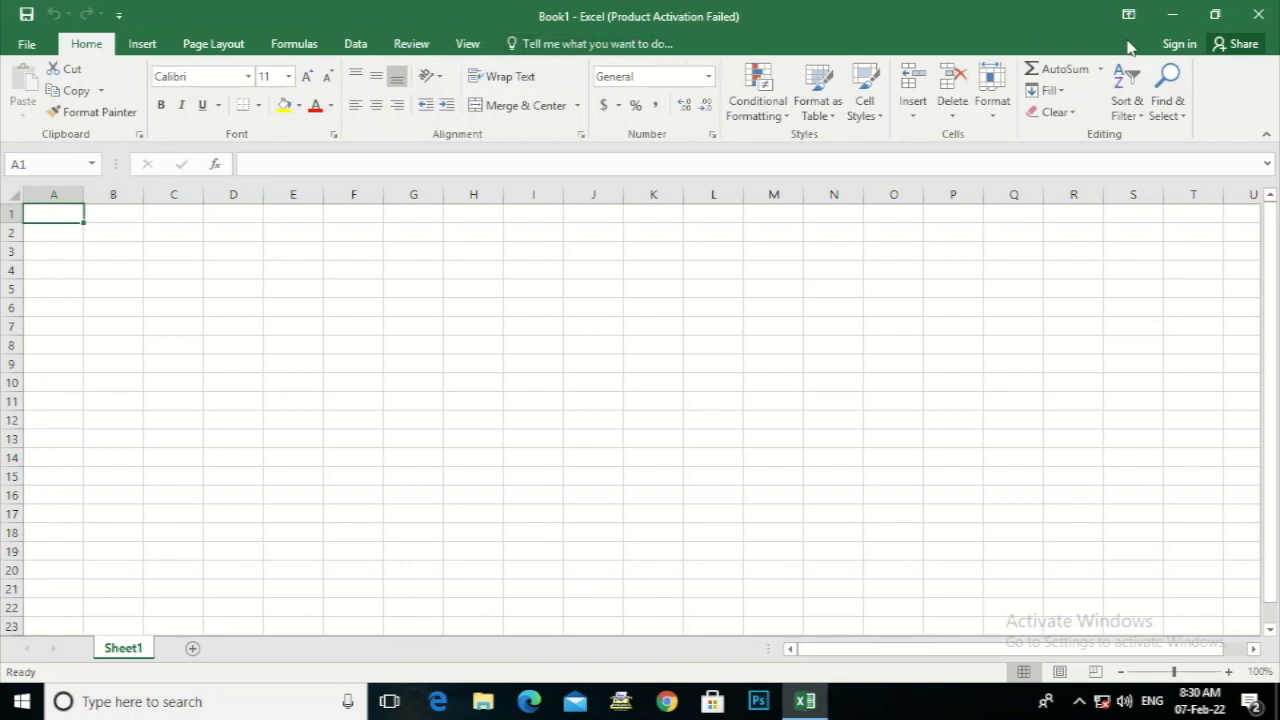
click(1100, 70)
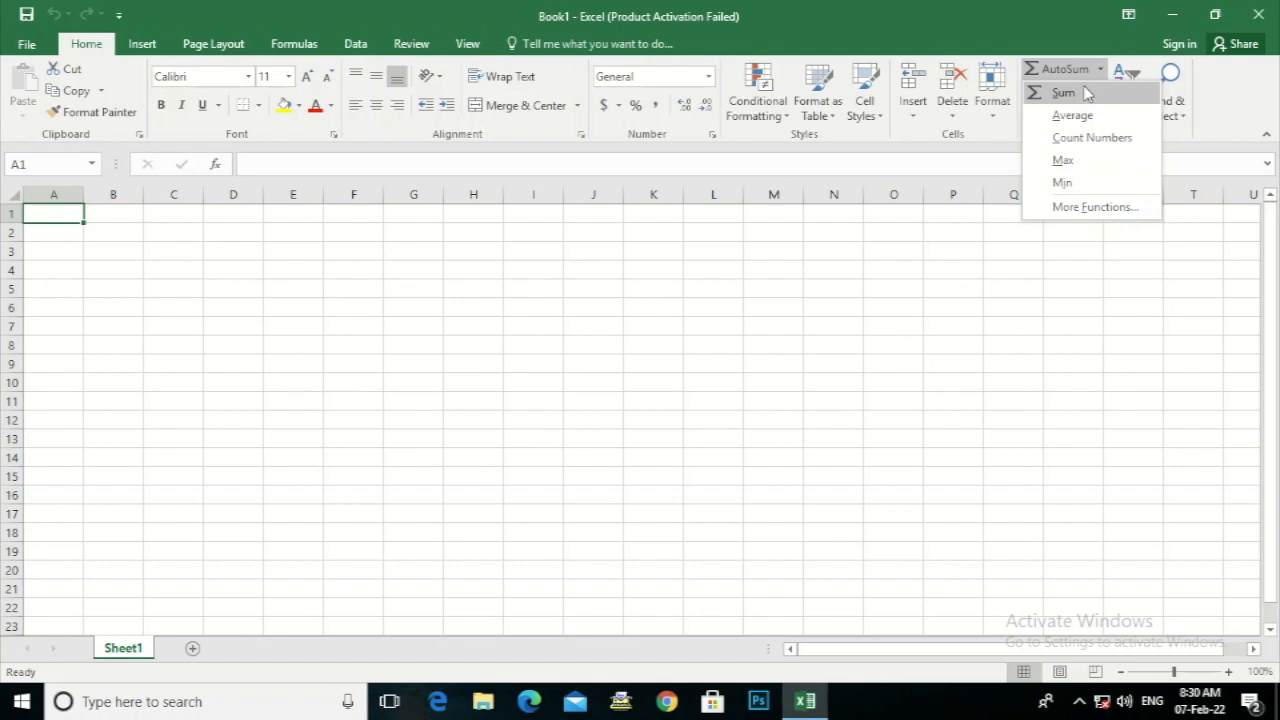
click(1100, 69)
click(1100, 69)
key(Escape)
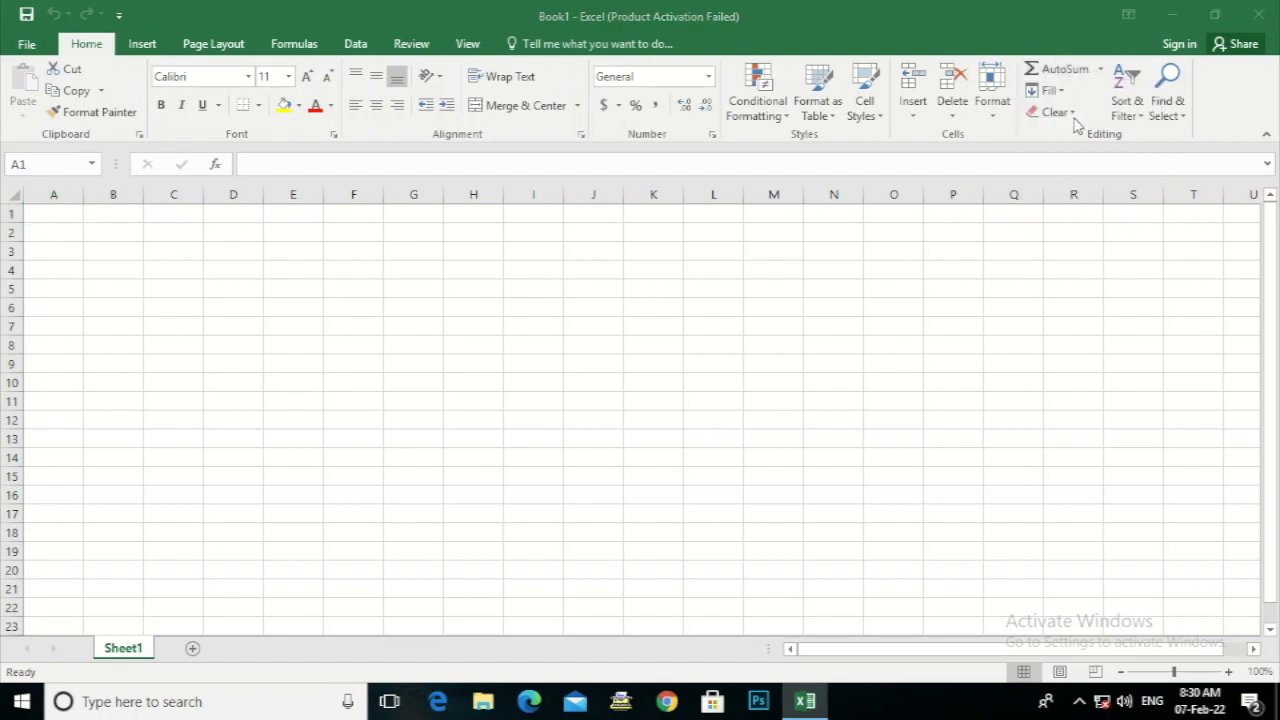
click(1100, 70)
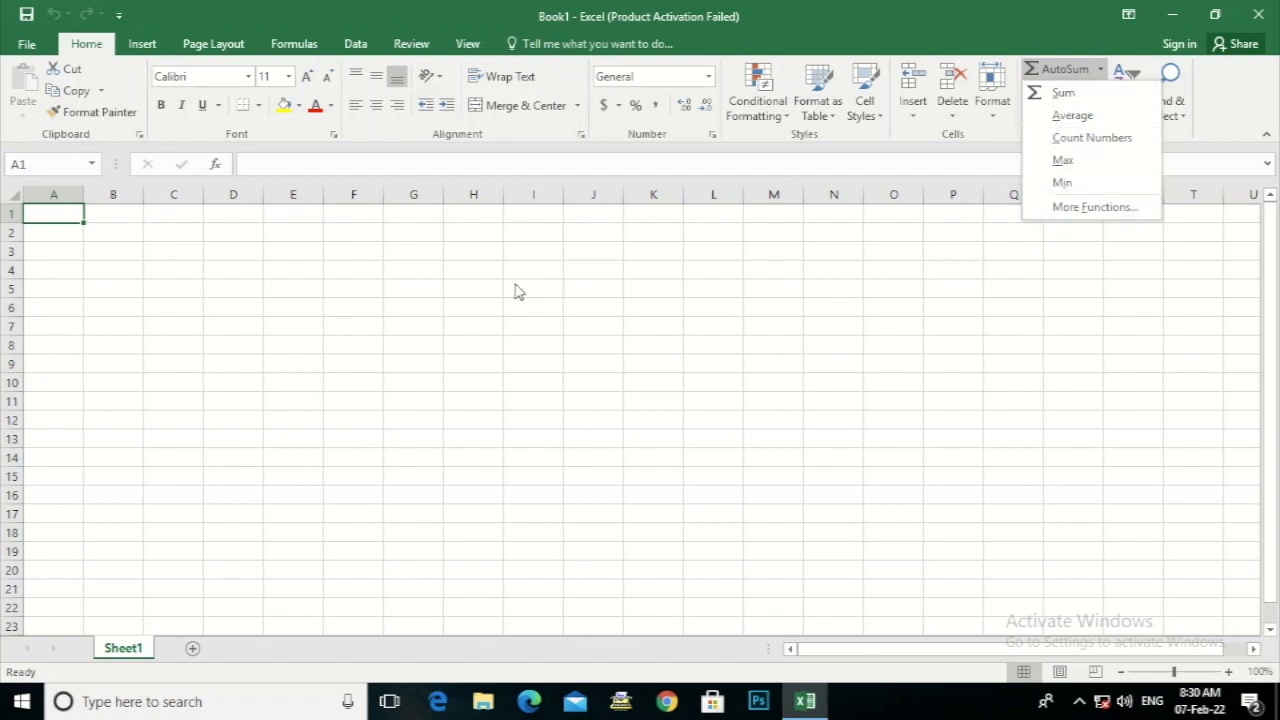
click(470, 288)
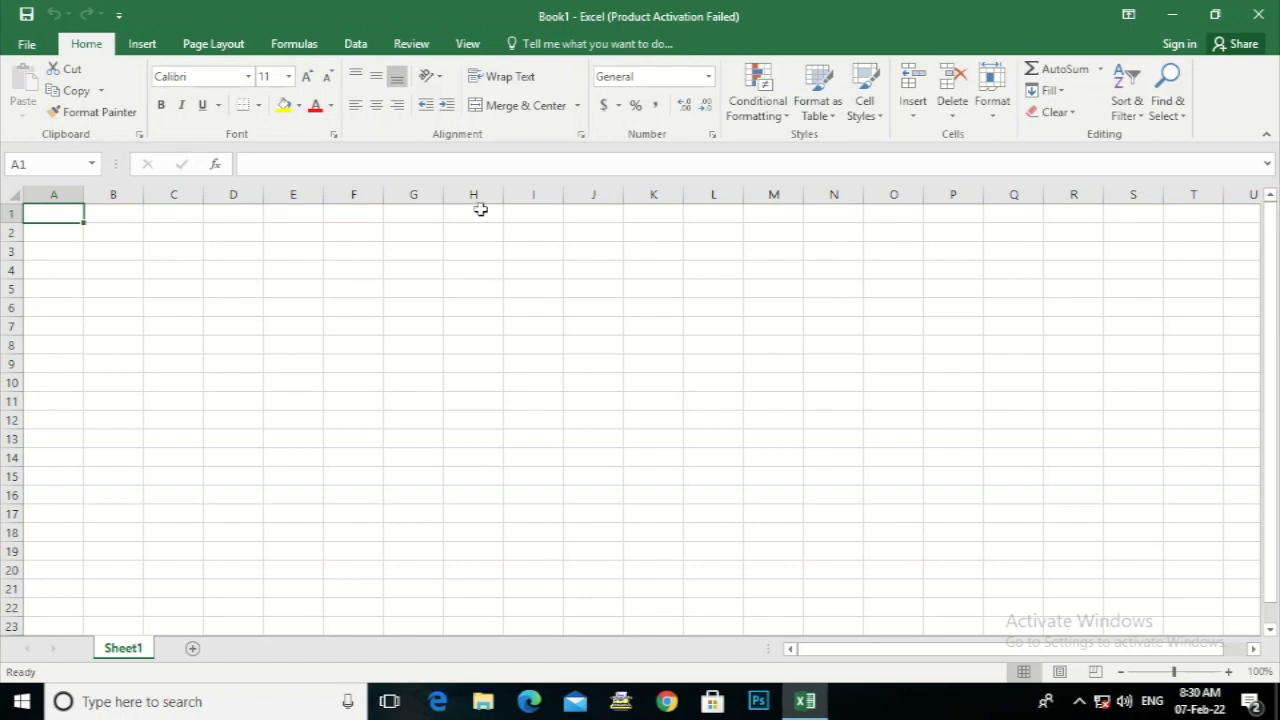
- Merge and center the range H1:L2 to make a title cell
drag(480, 210, 712, 236)
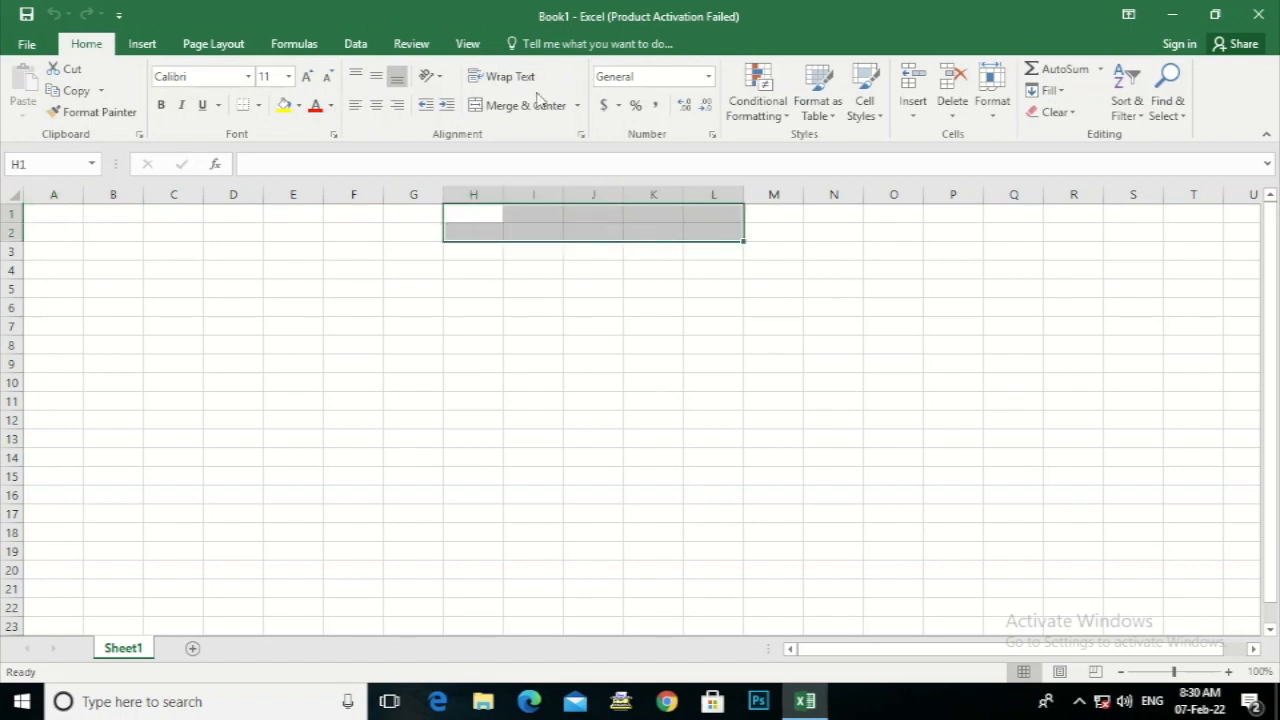
click(520, 105)
click(549, 300)
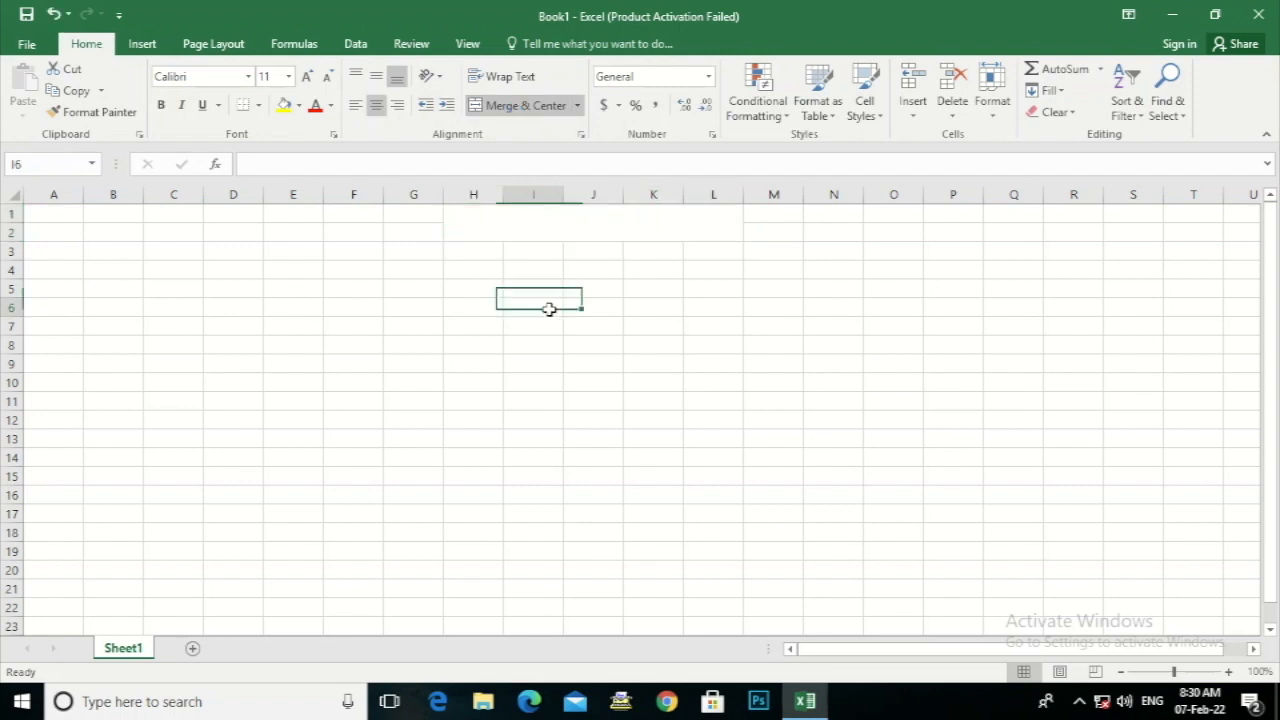
- Enter 2021 as the title in the merged cell H1:L2
click(531, 228)
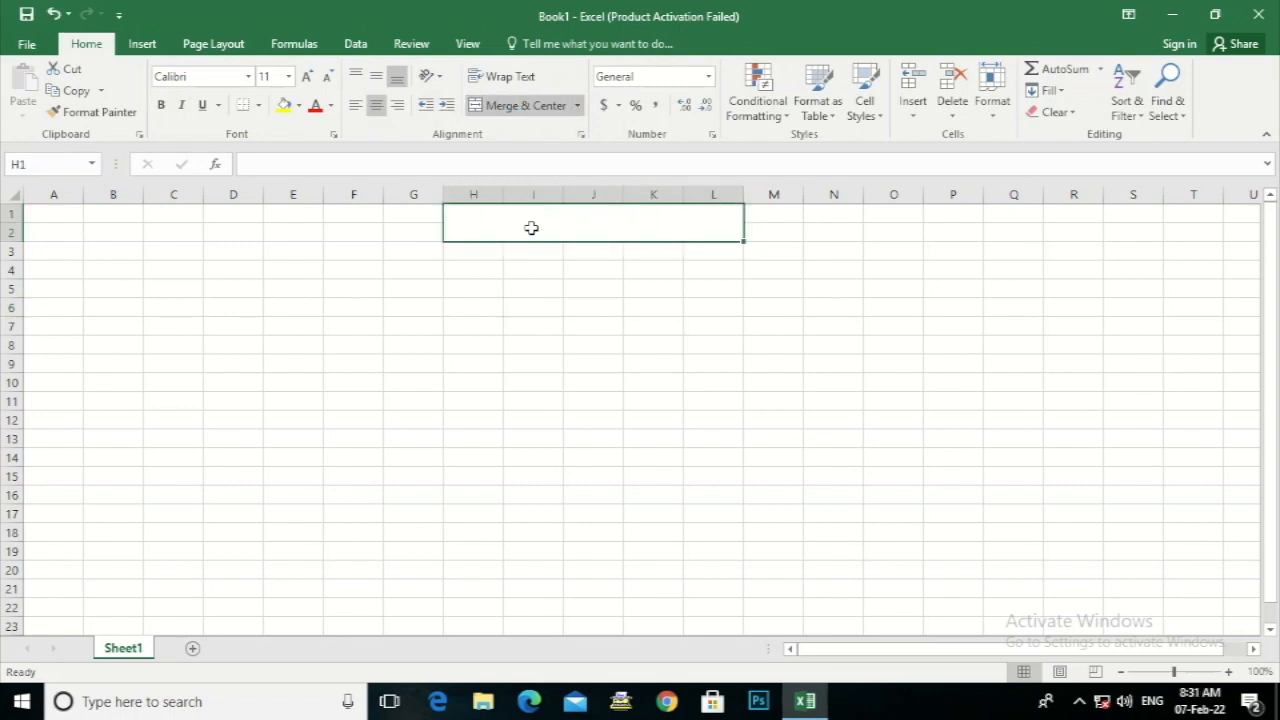
text(20)
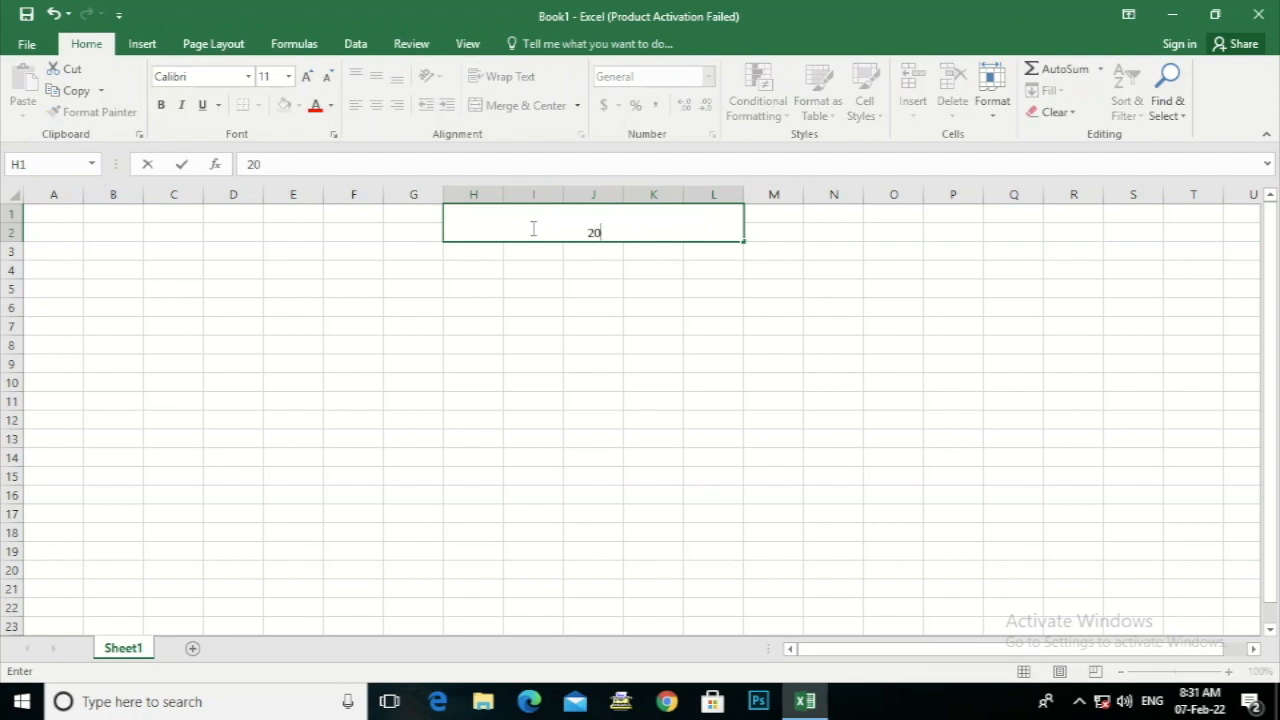
text(121)
key(BackSpace)
key(BackSpace)
key(BackSpace)
text(21 C)
key(BackSpace)
click(582, 390)
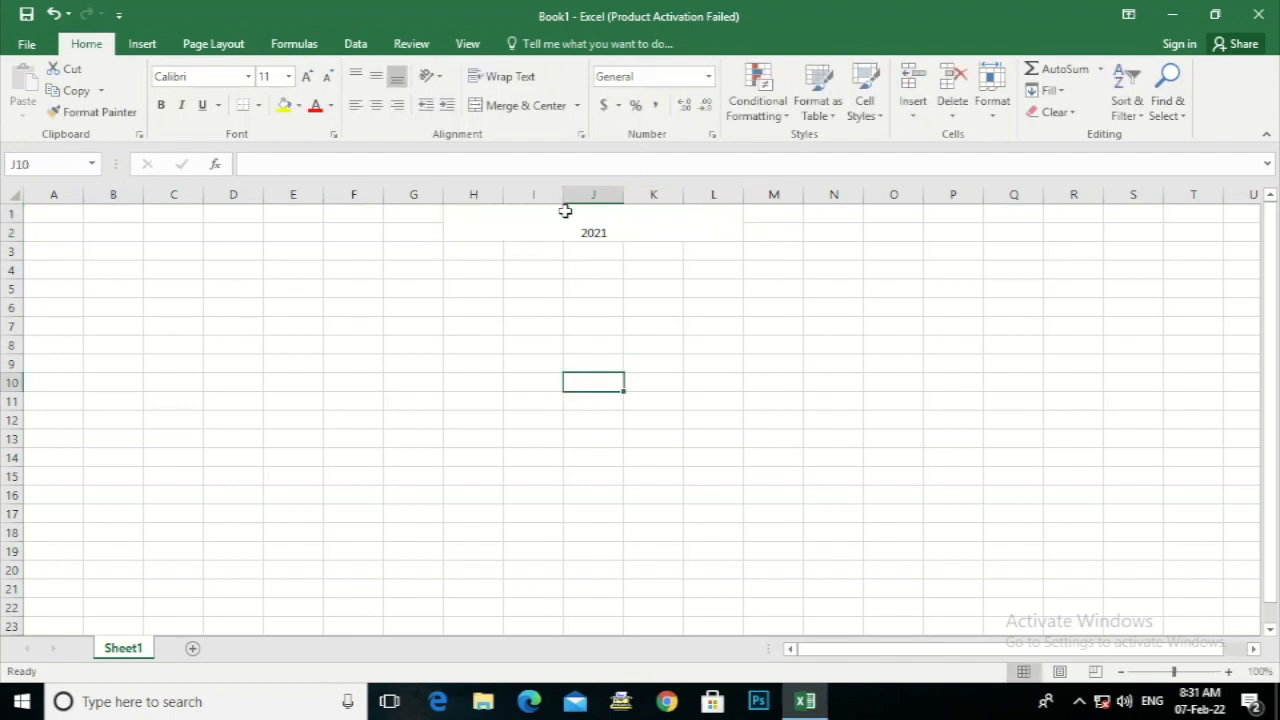
- Middle-align the 2021 title vertically and increase its font size to 22
click(570, 225)
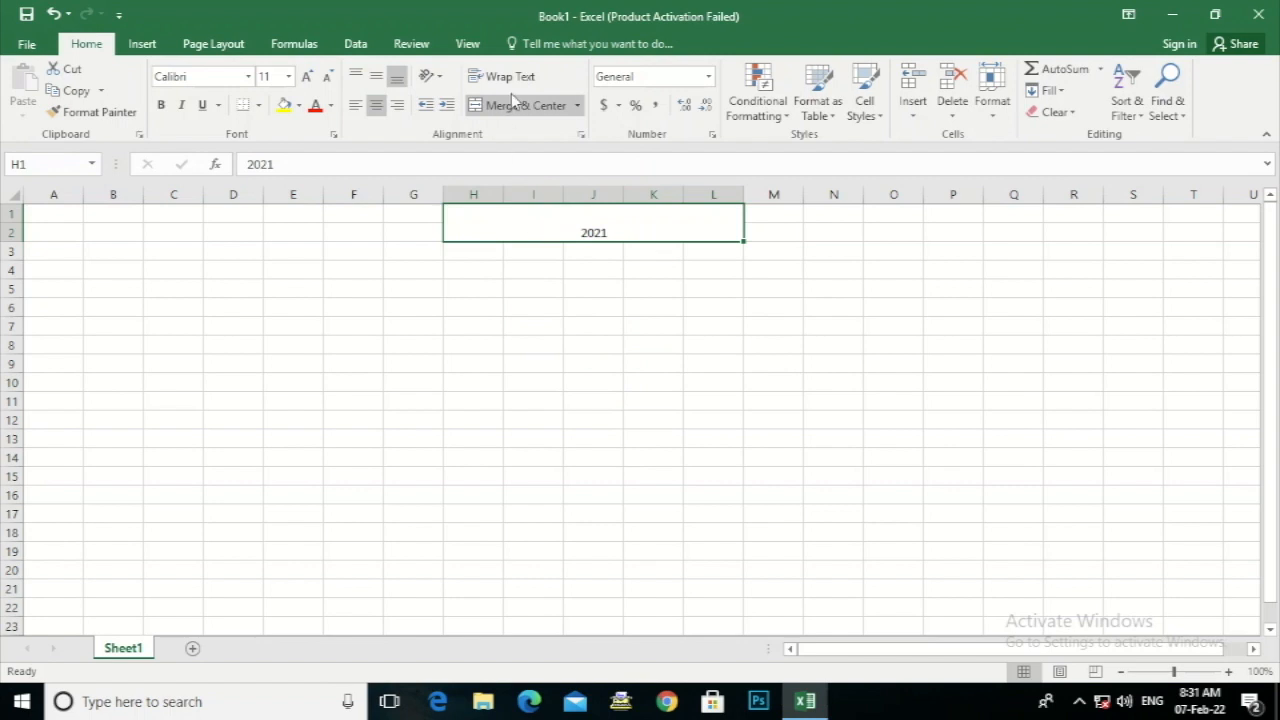
click(386, 80)
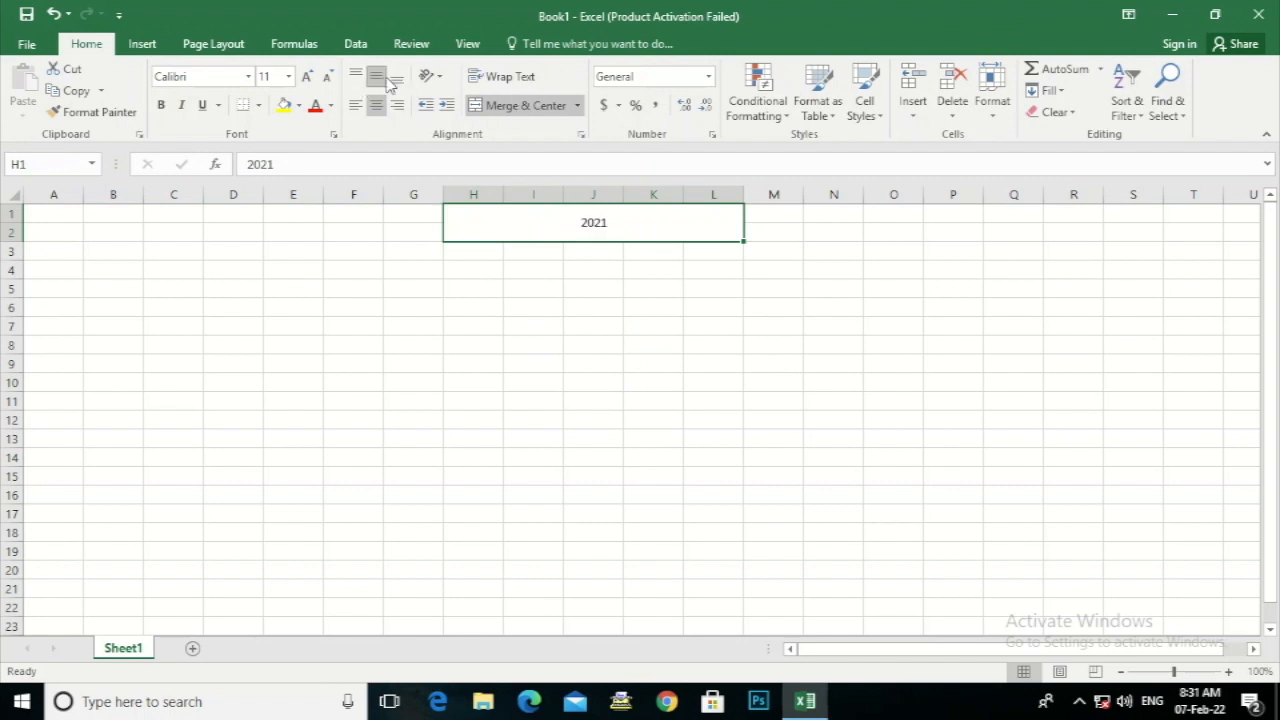
click(305, 78)
click(305, 78)
click(305, 78)
click(305, 78)
click(305, 78)
click(305, 78)
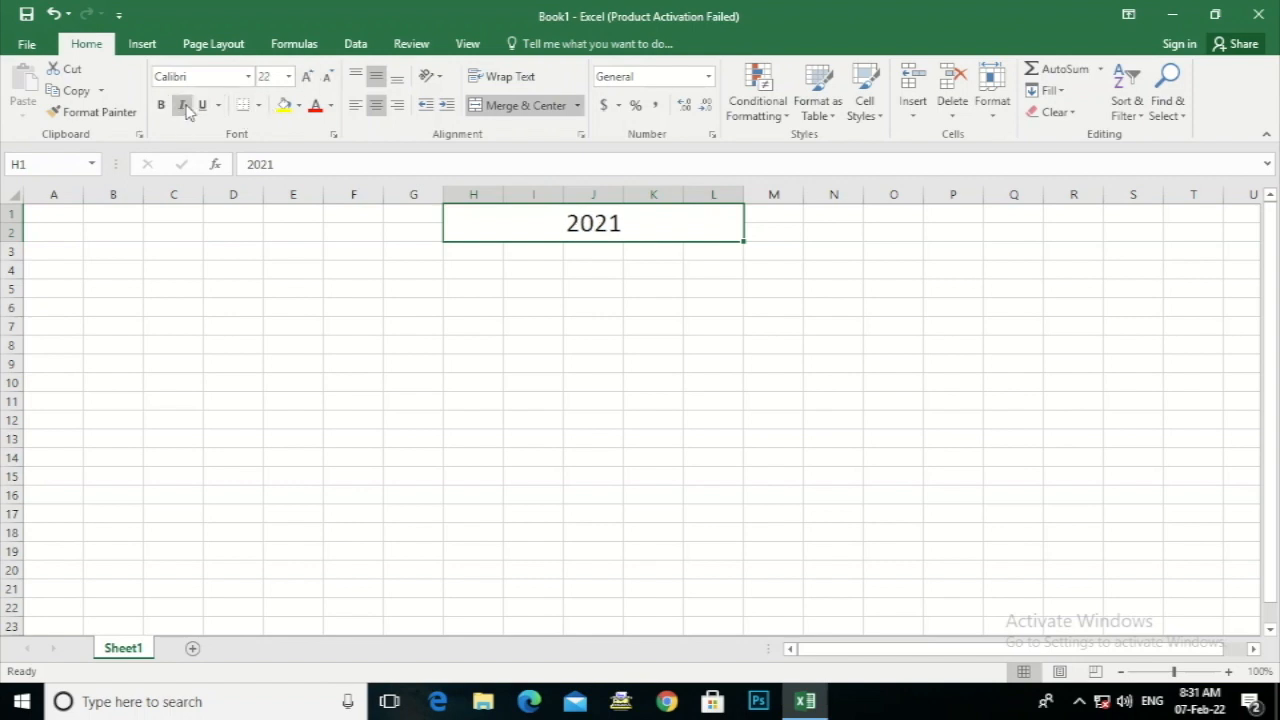
- Make the 2021 title bold and fill its cell with the standard light blue
click(160, 105)
click(300, 107)
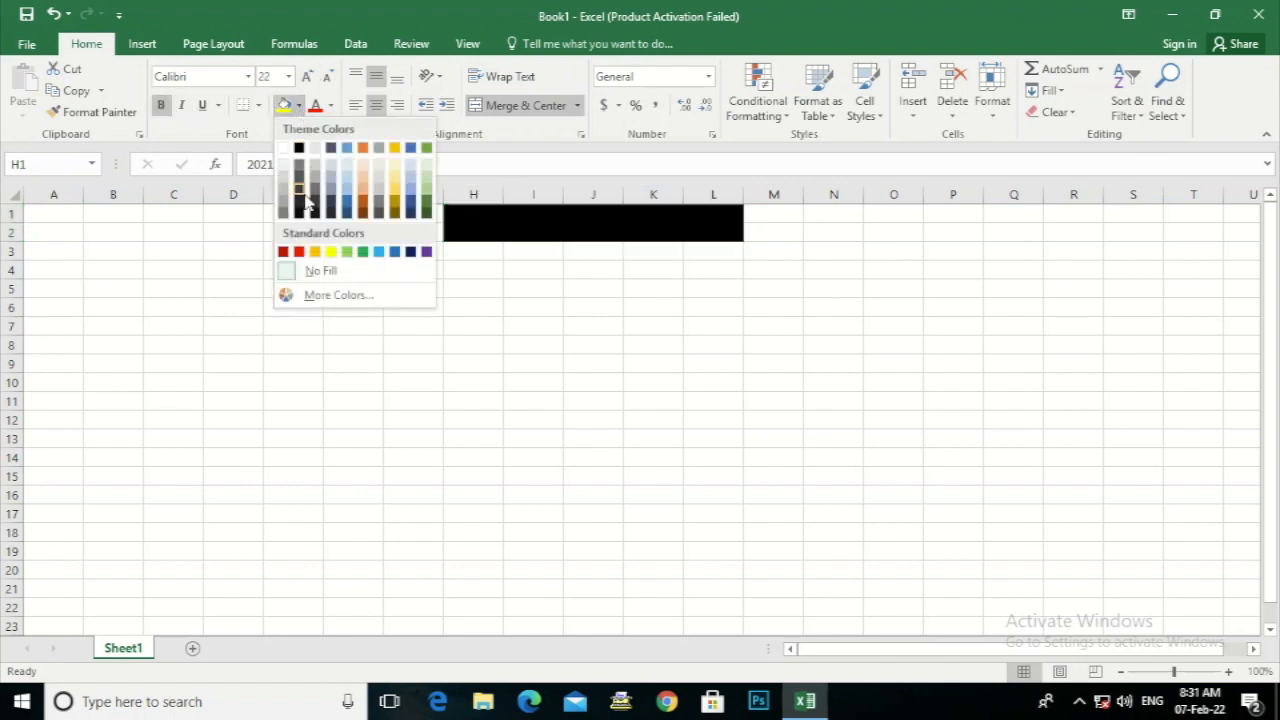
click(391, 252)
click(692, 364)
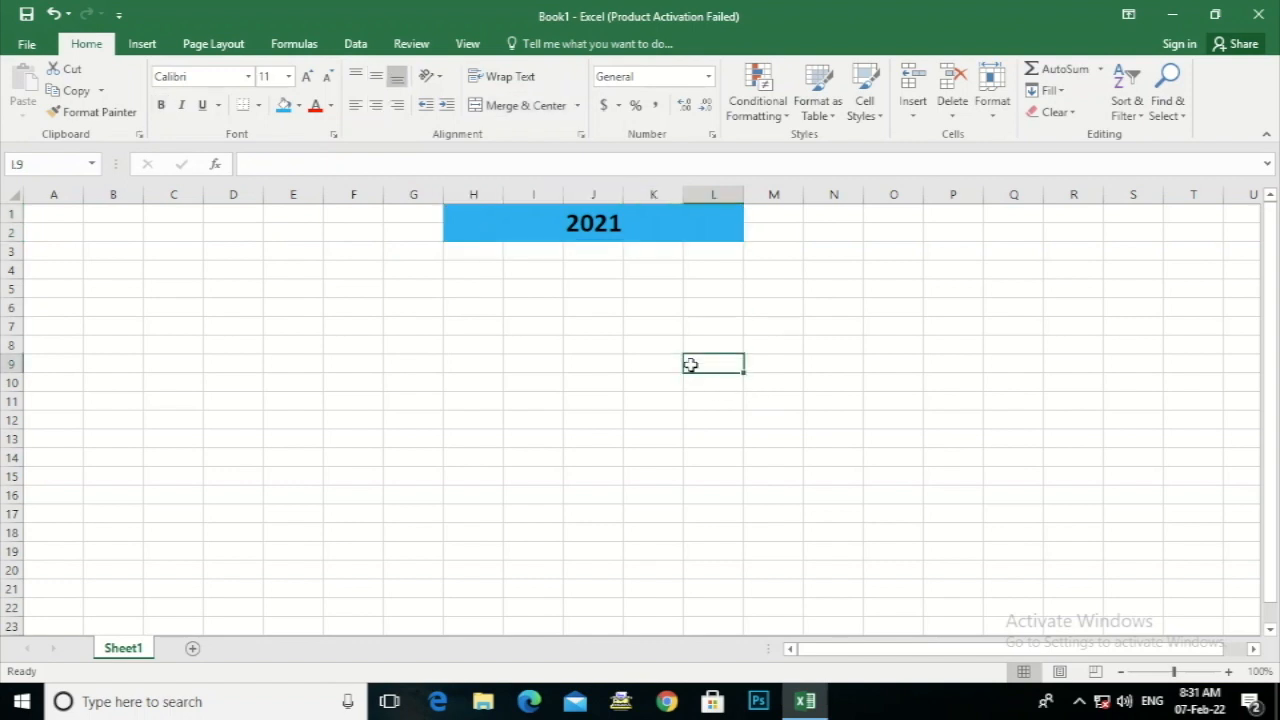
- Try a white font colour on the 2021 title and undo it
click(487, 236)
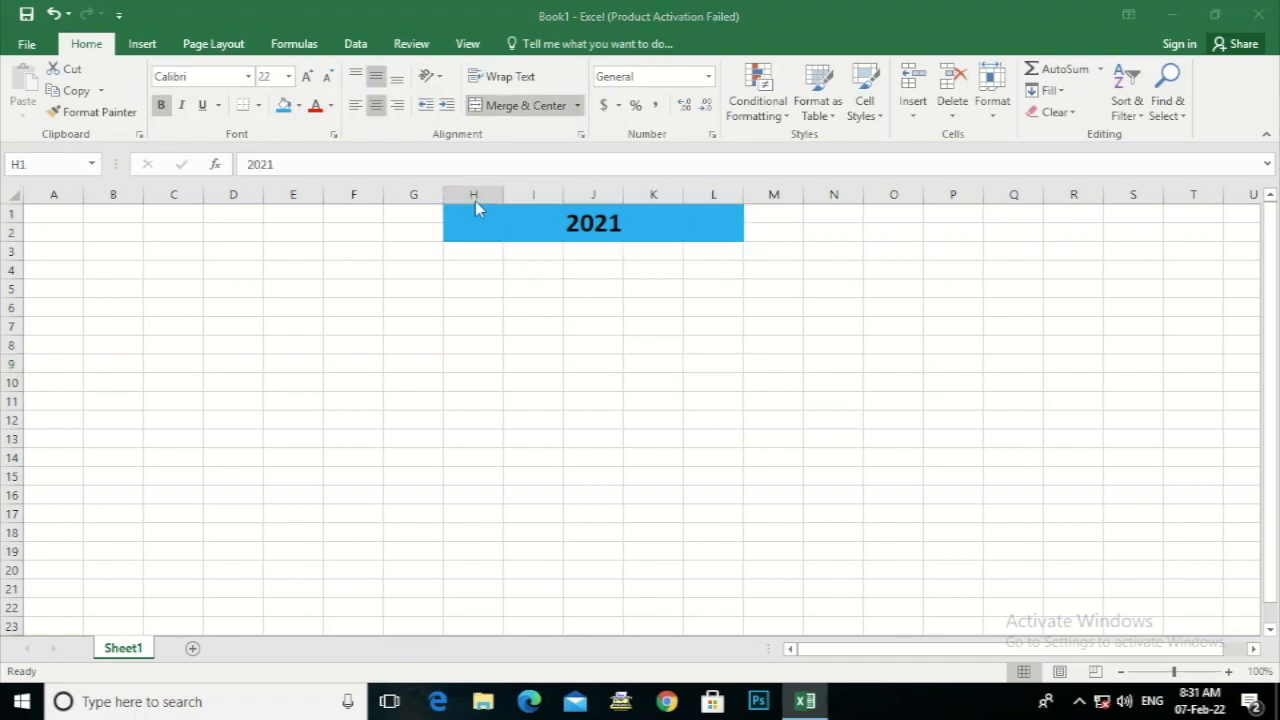
click(331, 106)
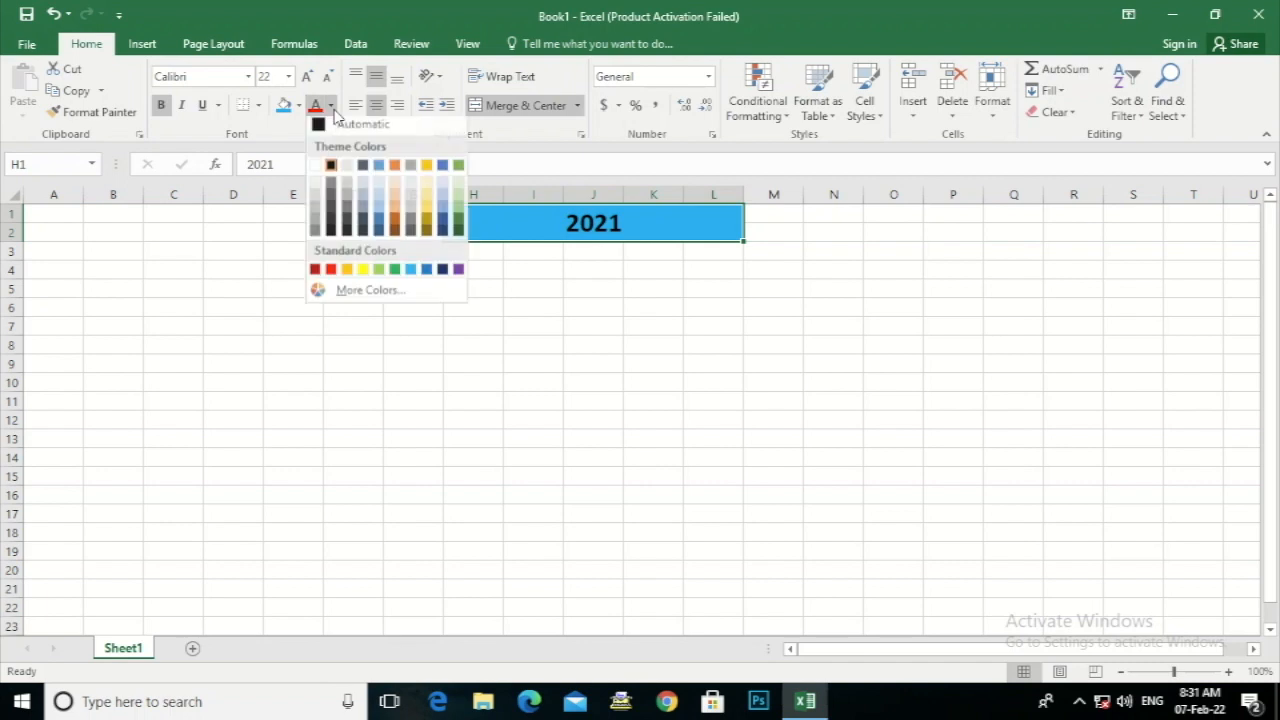
click(318, 172)
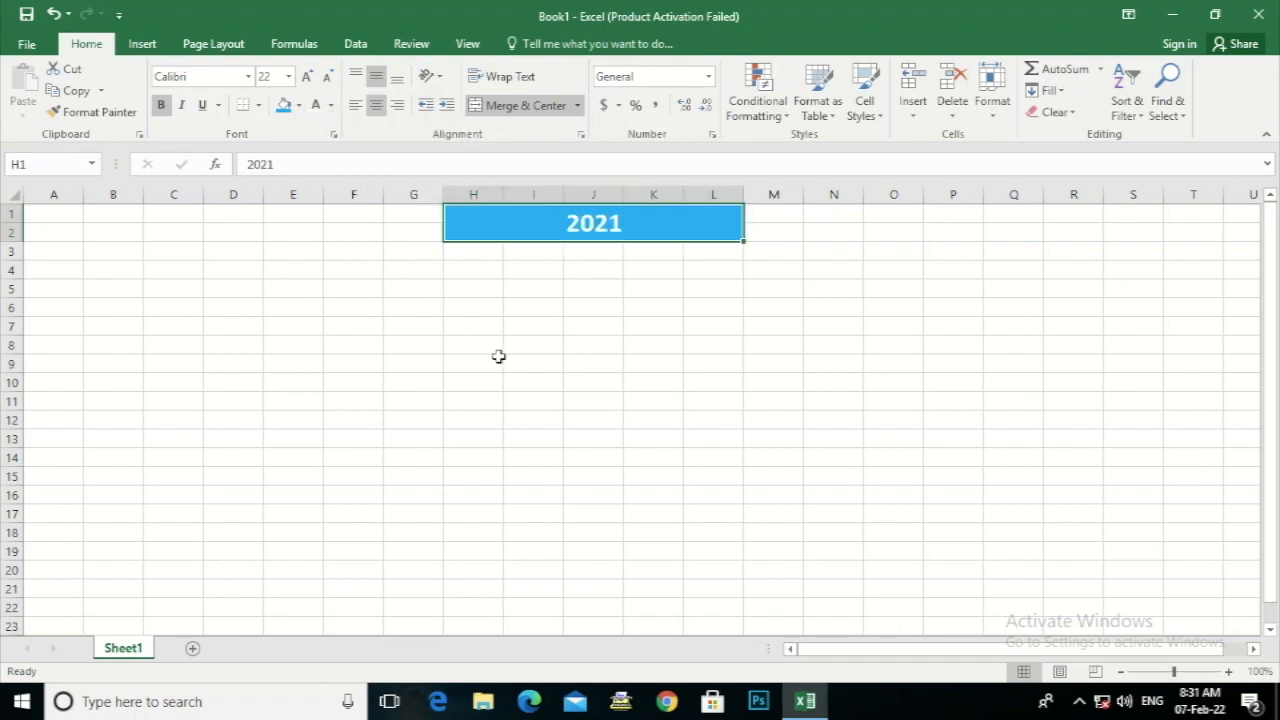
click(498, 357)
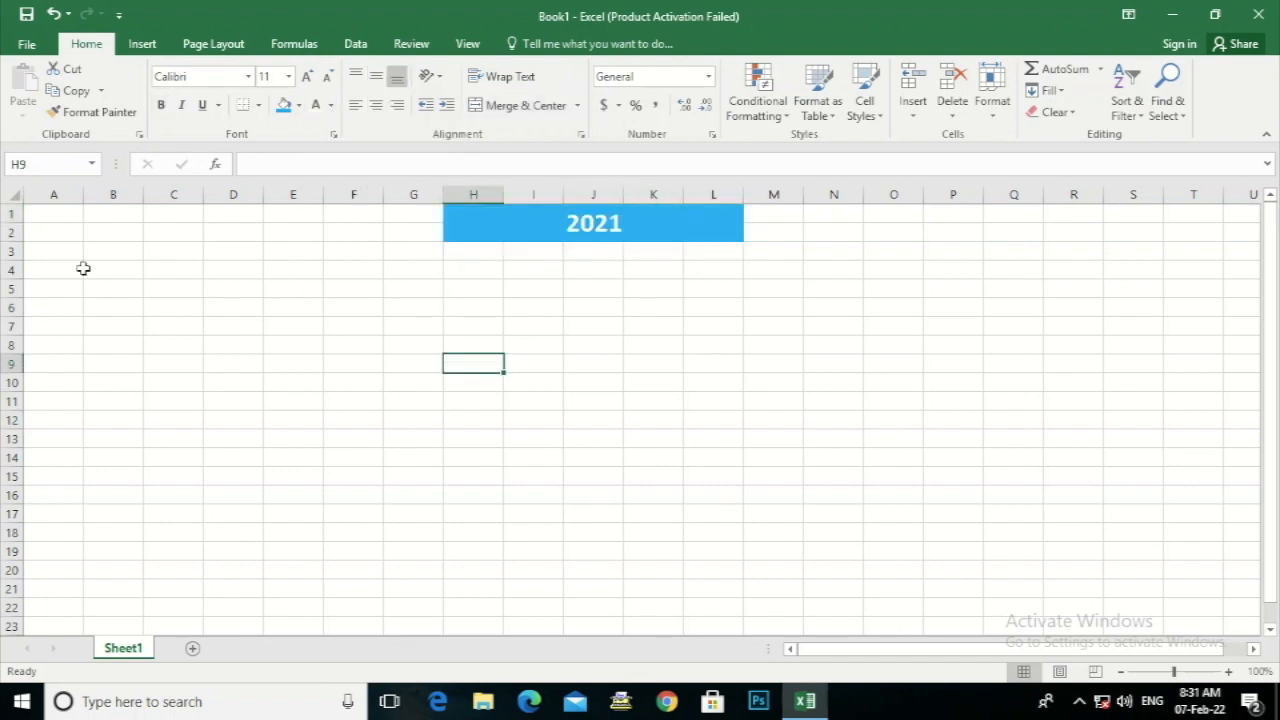
key(ctrl+z)
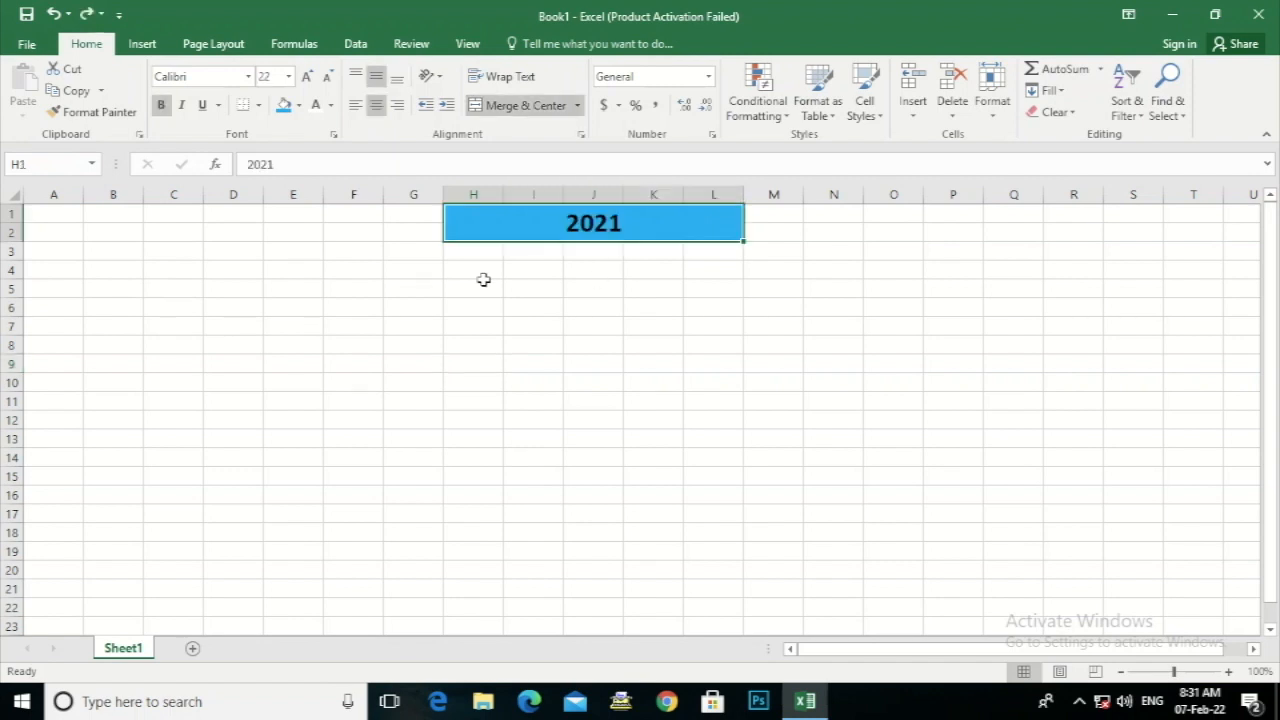
- Enter the headings SL NO in cell A4 and MONTH in cell B3
click(12, 270)
click(38, 270)
text(SL NO)
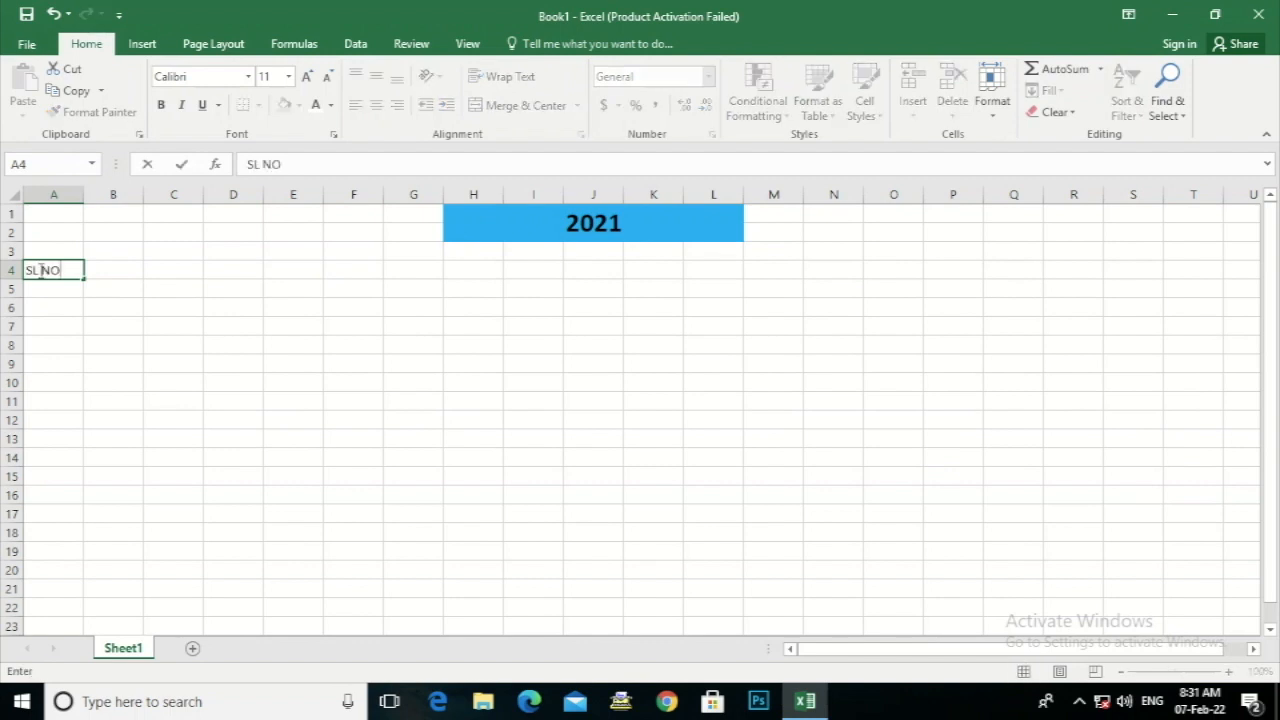
click(129, 268)
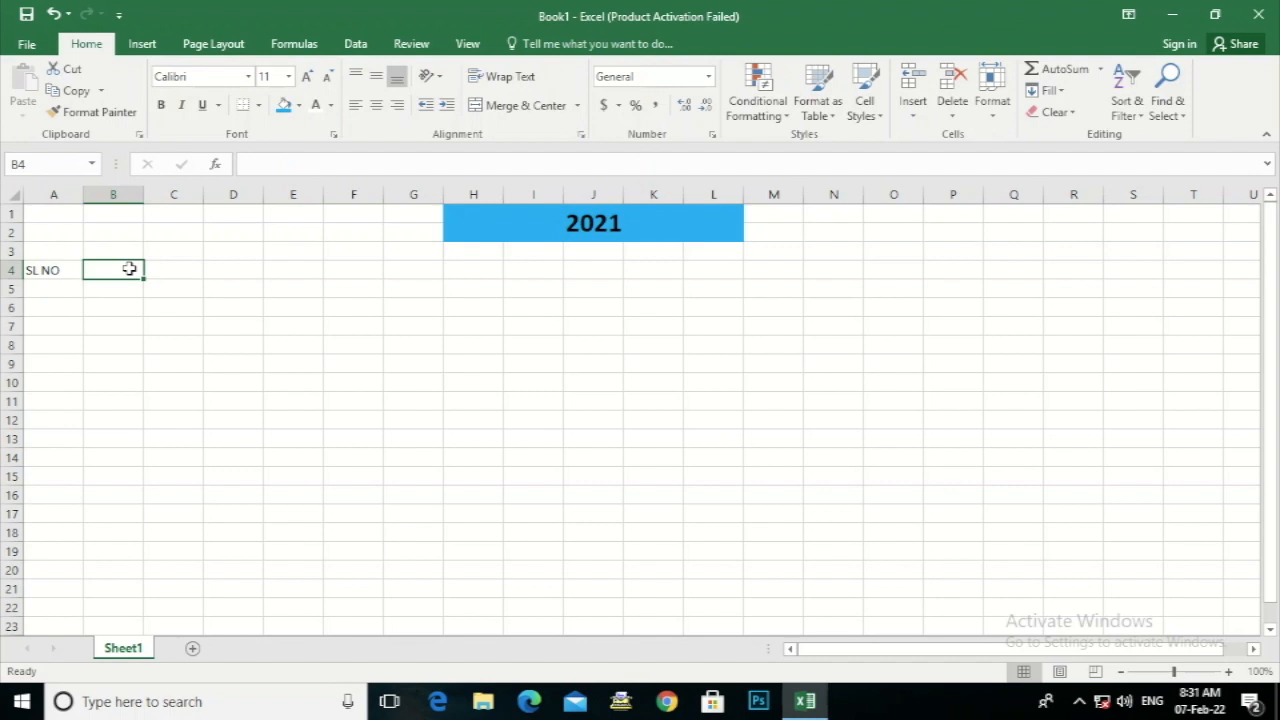
click(113, 248)
text(MONTH)
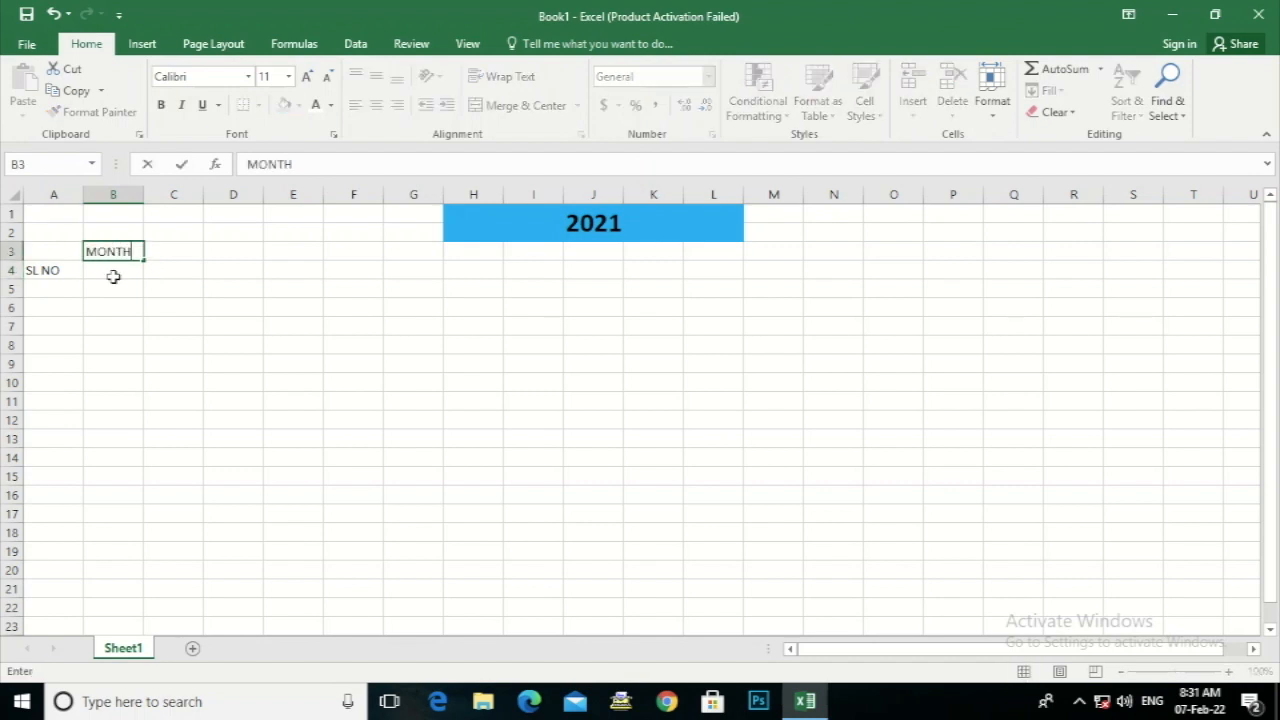
- Enter JAN in cell B4 as the first month name below the MONTH heading
click(113, 277)
text(M)
key(BackSpace)
text(JAN)
click(138, 345)
click(130, 277)
- Fill the month series from JAN in B4 across to DEC in M4, and center the names horizontally and vertically
drag(144, 283, 150, 346)
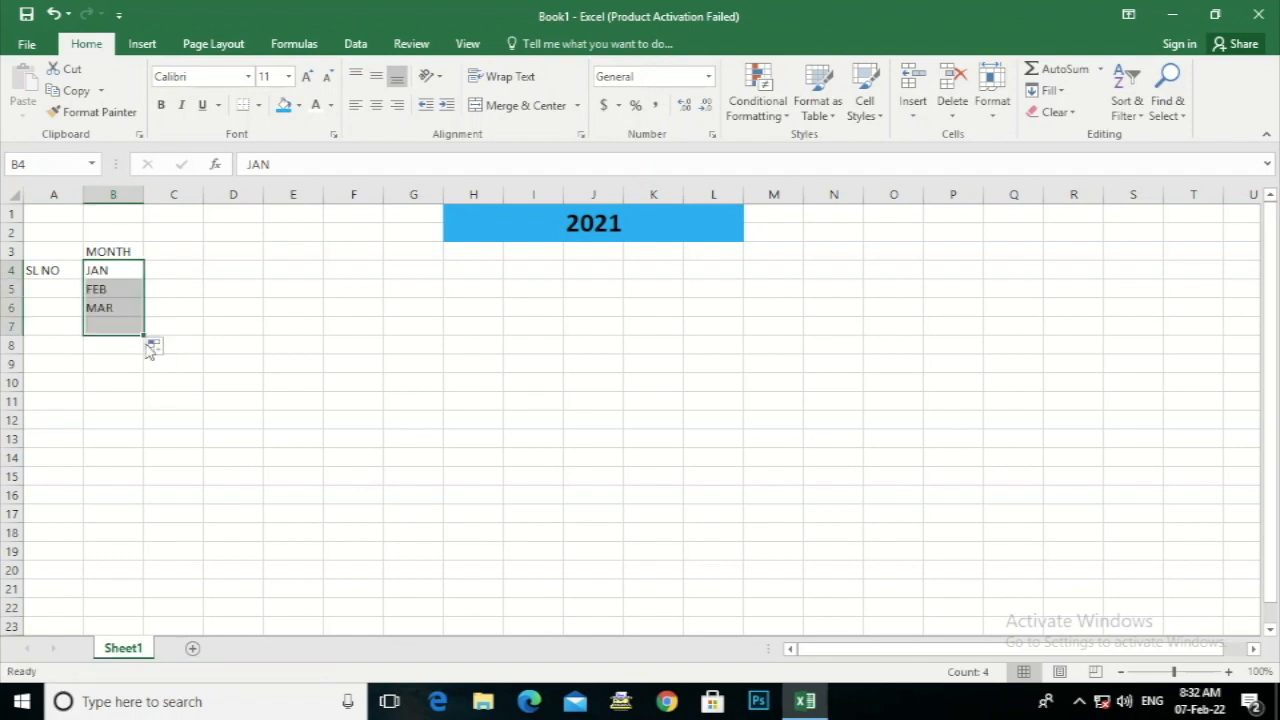
key(ctrl+z)
drag(146, 280, 798, 301)
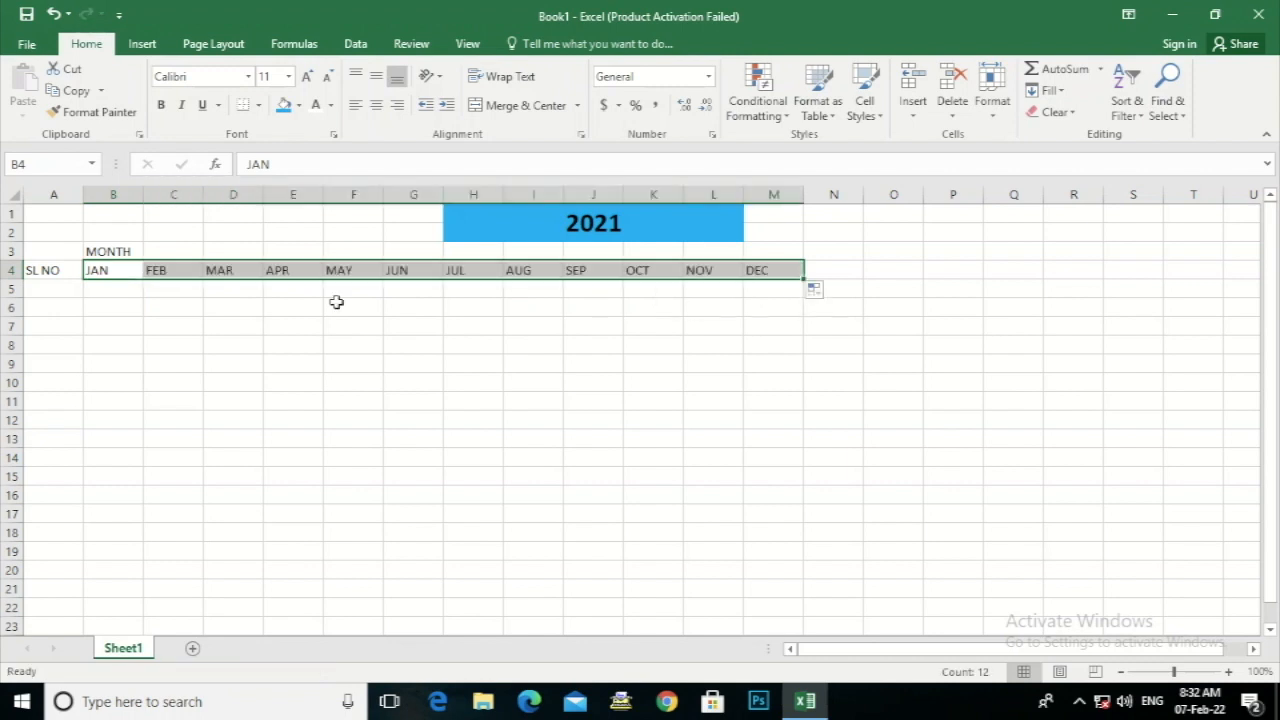
click(377, 105)
click(380, 80)
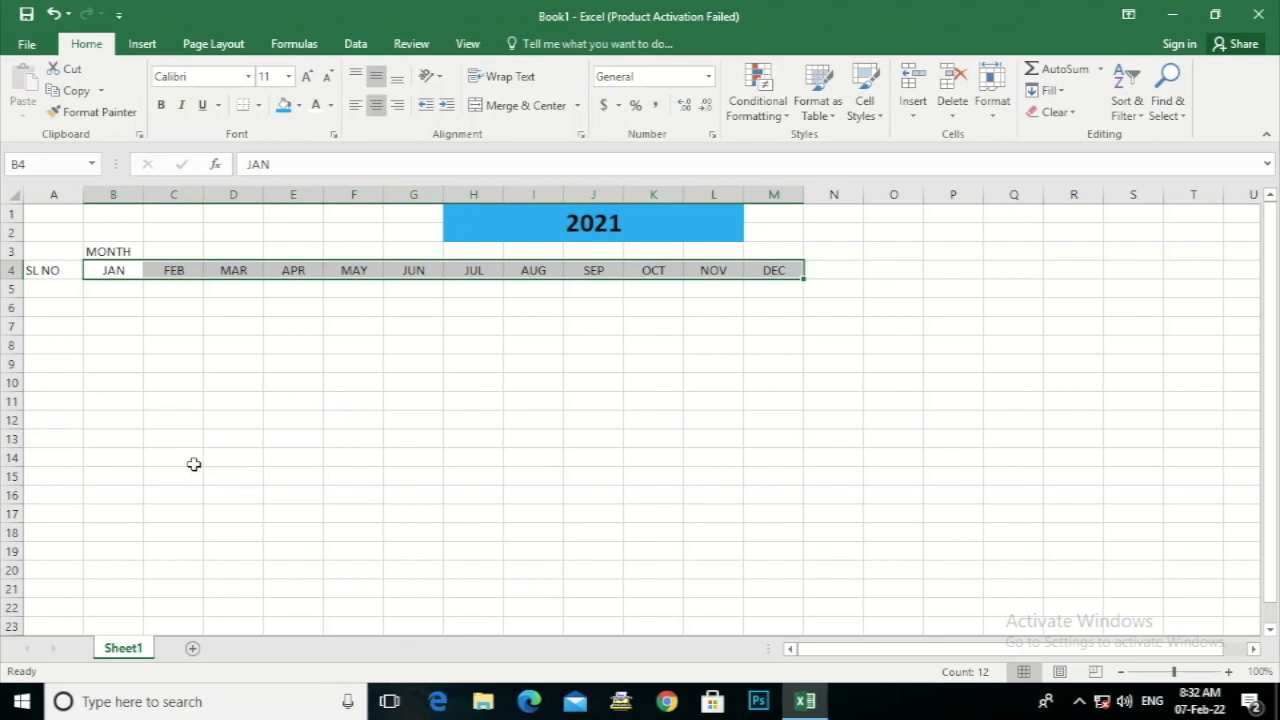
click(106, 271)
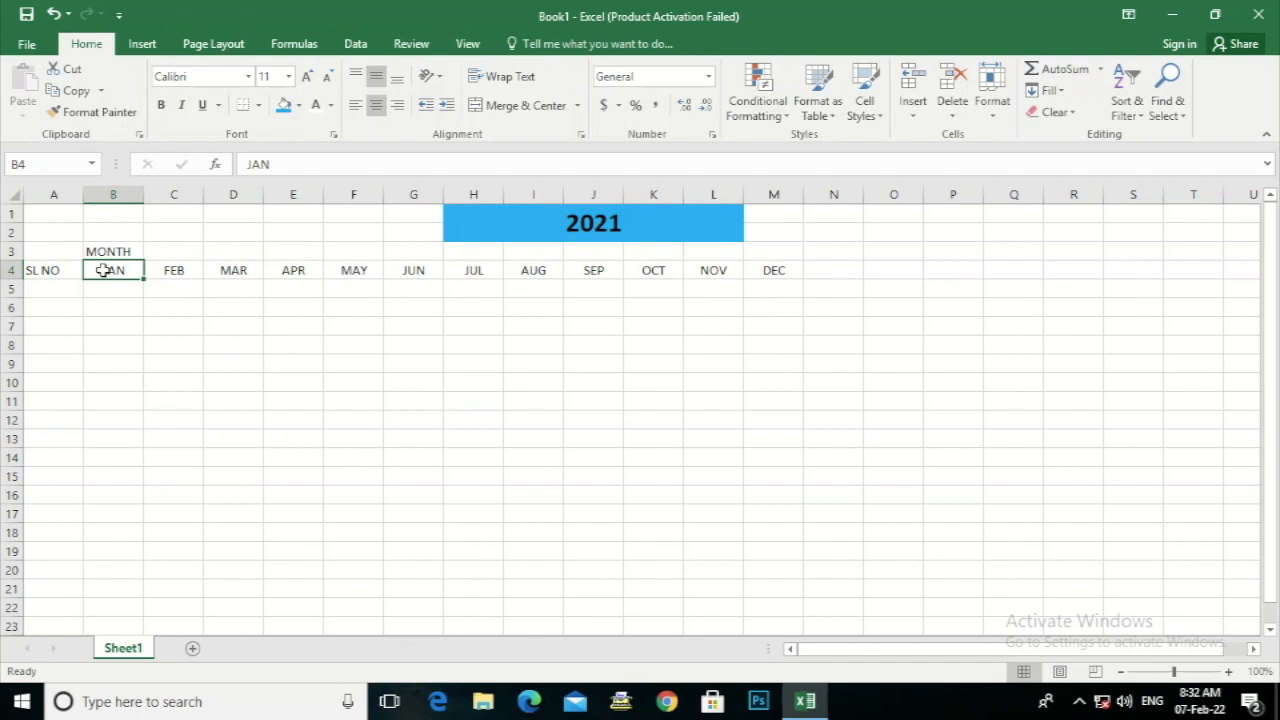
drag(106, 251, 749, 276)
click(180, 253)
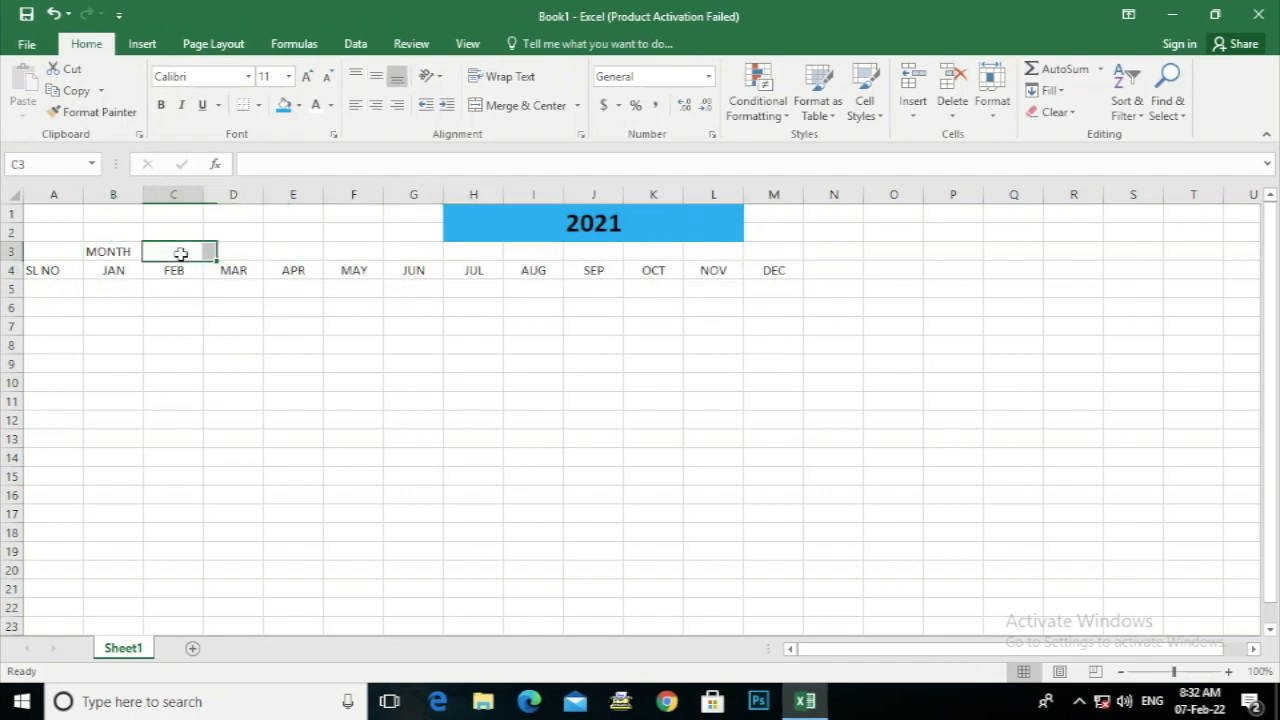
click(104, 254)
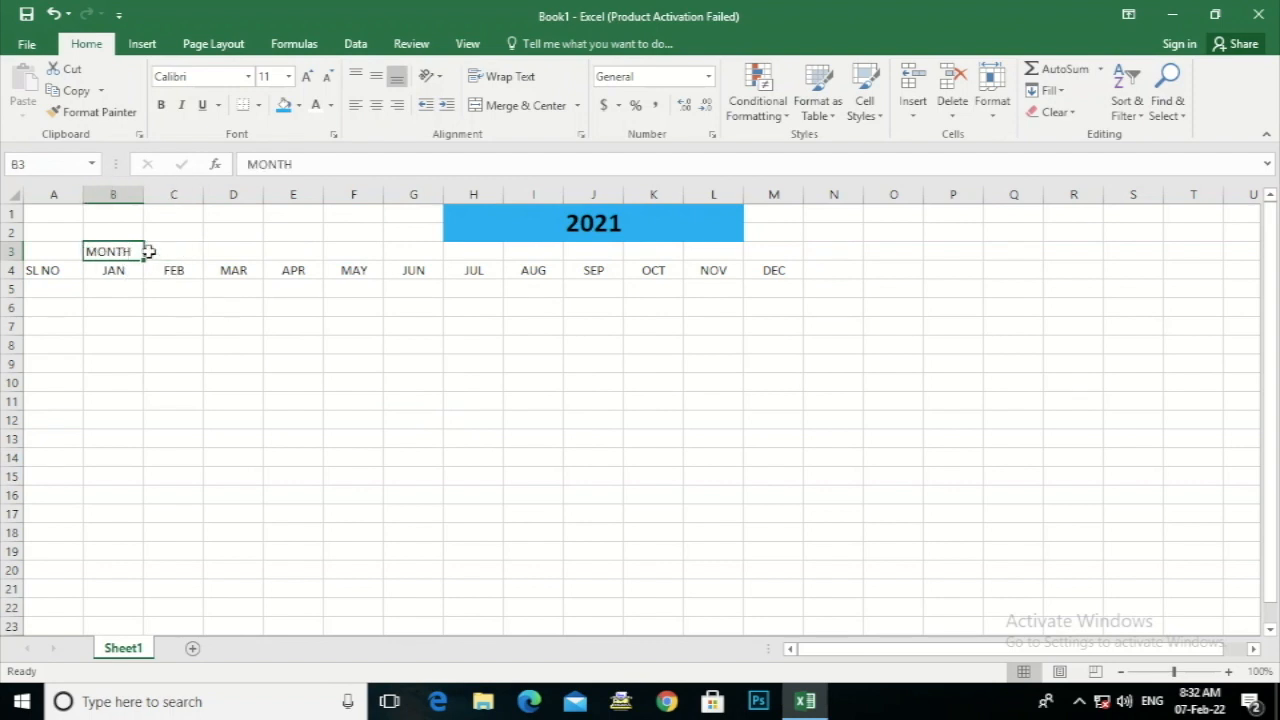
click(166, 251)
drag(100, 271, 752, 271)
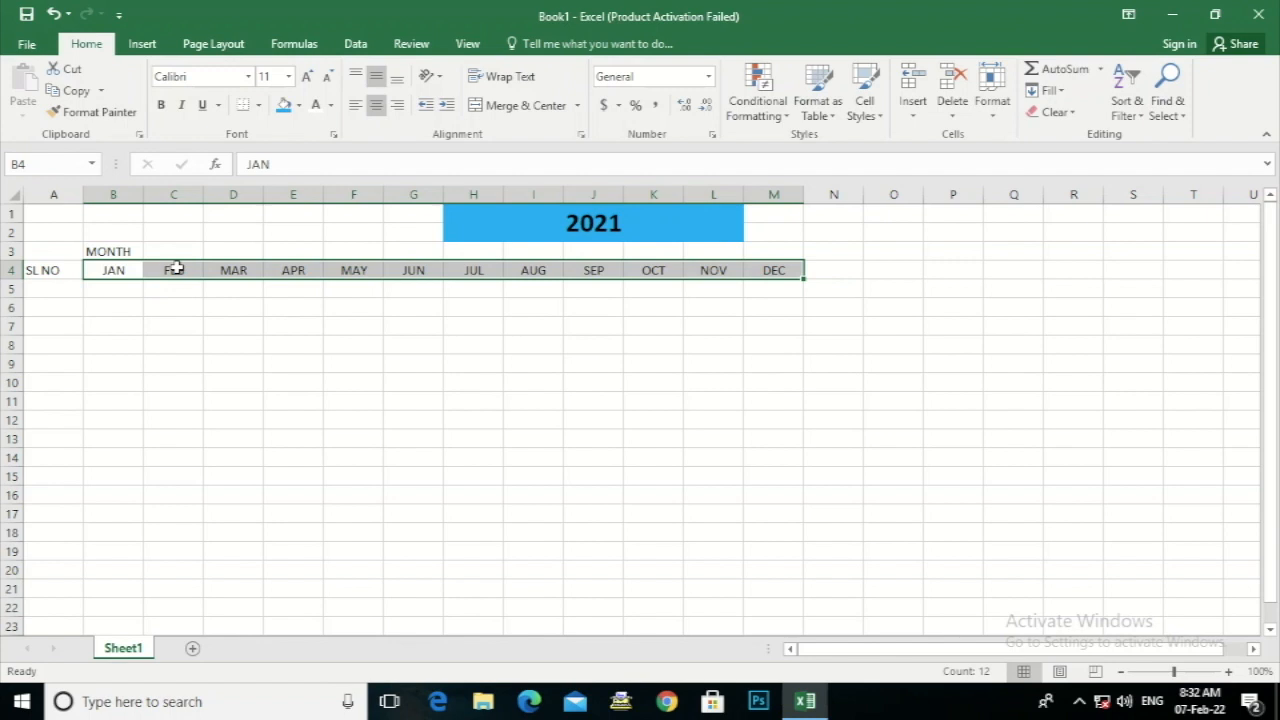
- Try to shift the MONTH heading to C3 and paste a copy of the month names B4:M4 starting at C4
click(112, 251)
drag(110, 250, 771, 271)
key(ctrl+c)
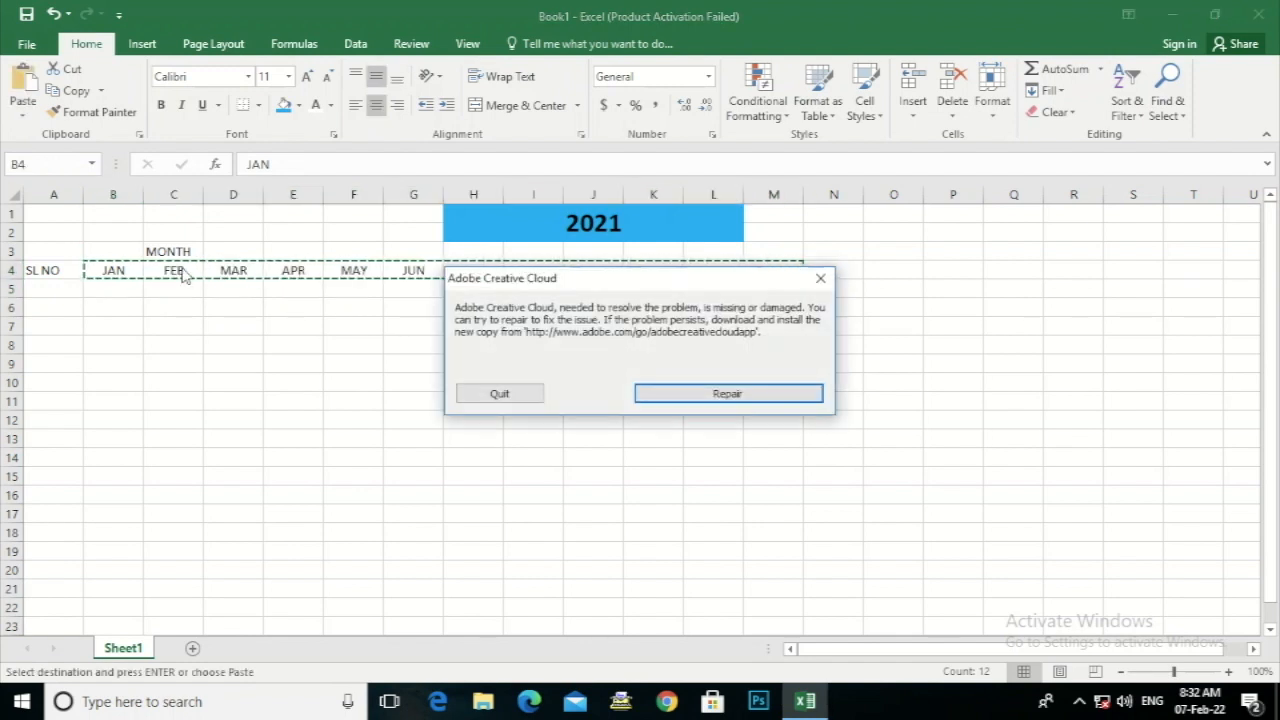
click(500, 393)
click(170, 271)
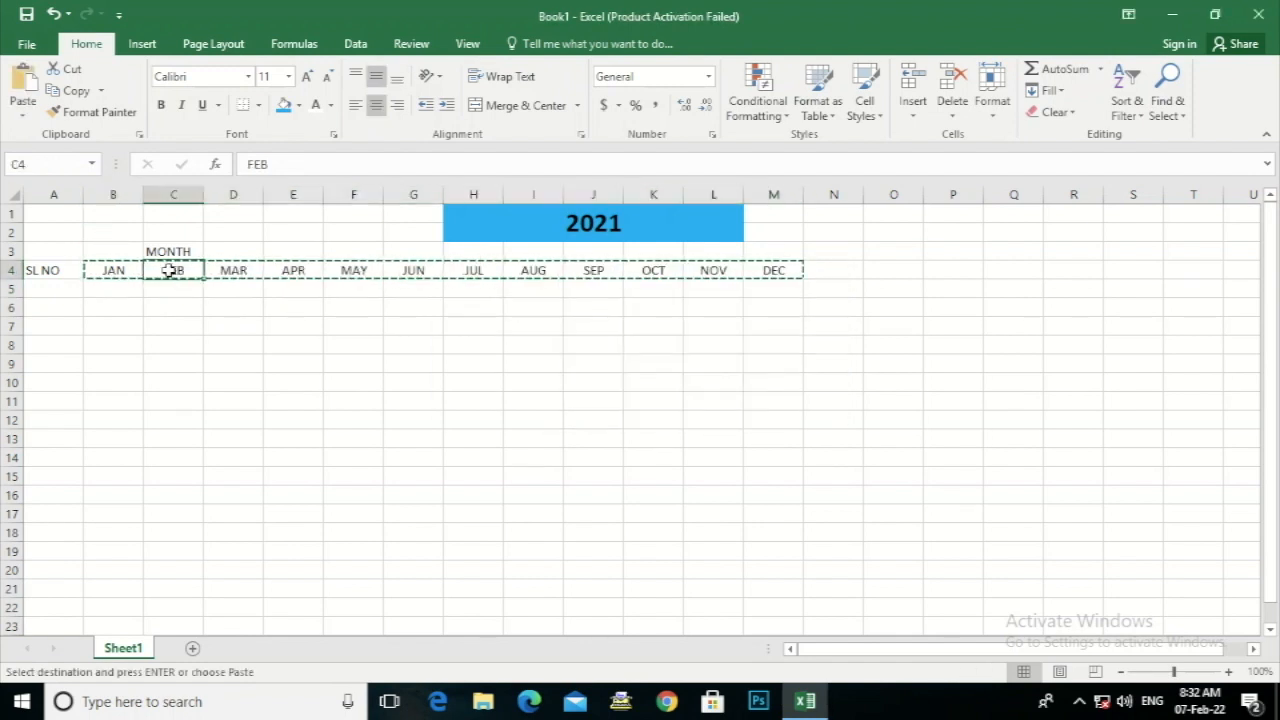
key(Return)
click(217, 340)
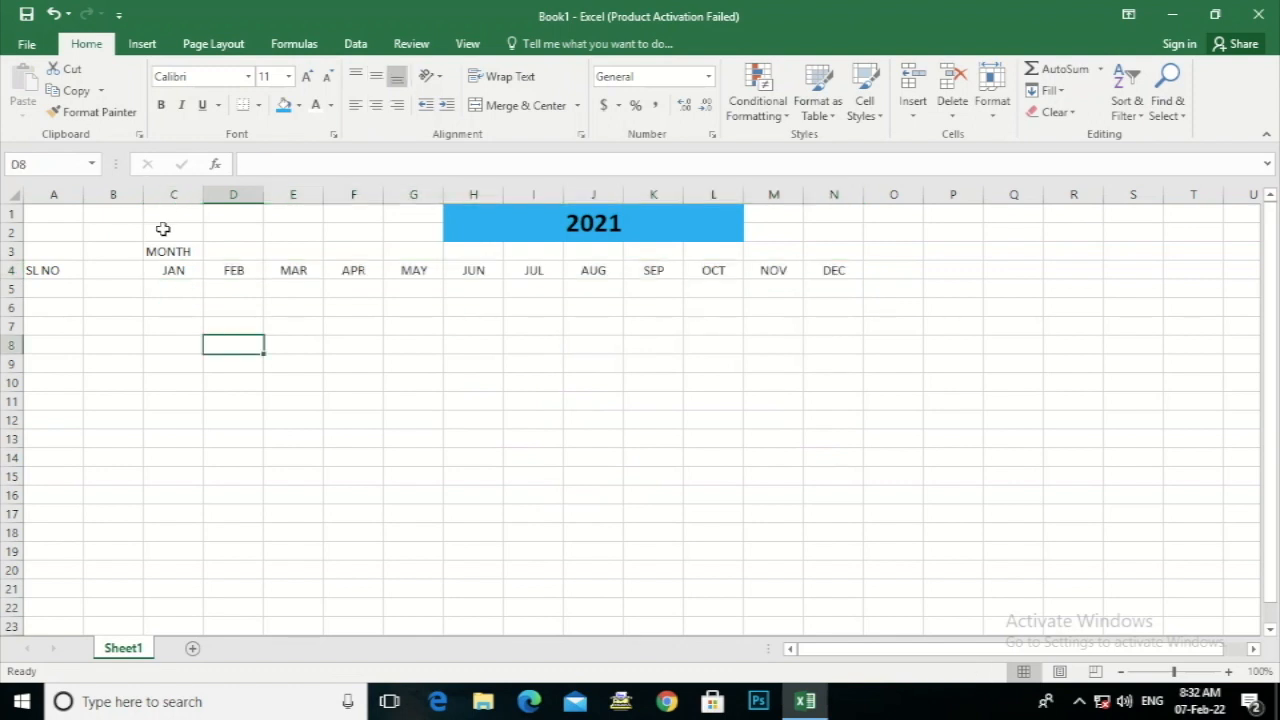
- Undo the pasting of the month names and the move of the MONTH heading, and clear the copy selection
key(ctrl+z)
key(ctrl+z)
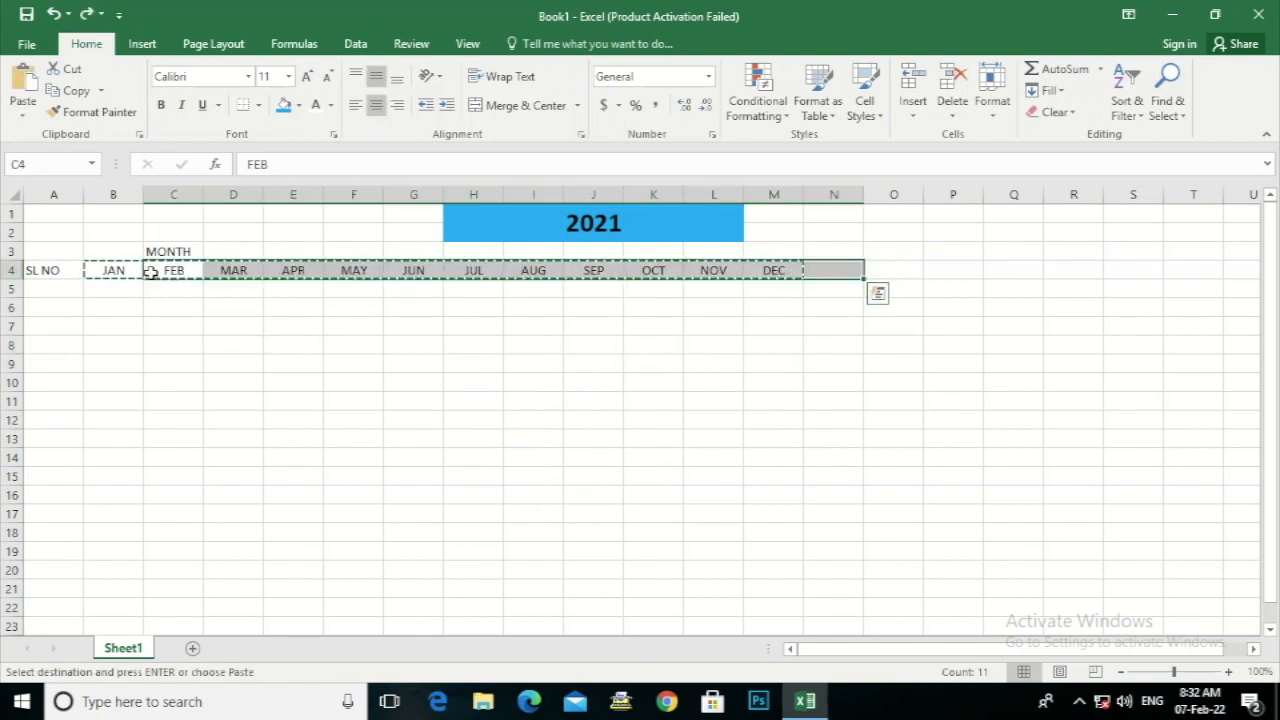
key(Escape)
click(152, 322)
click(116, 269)
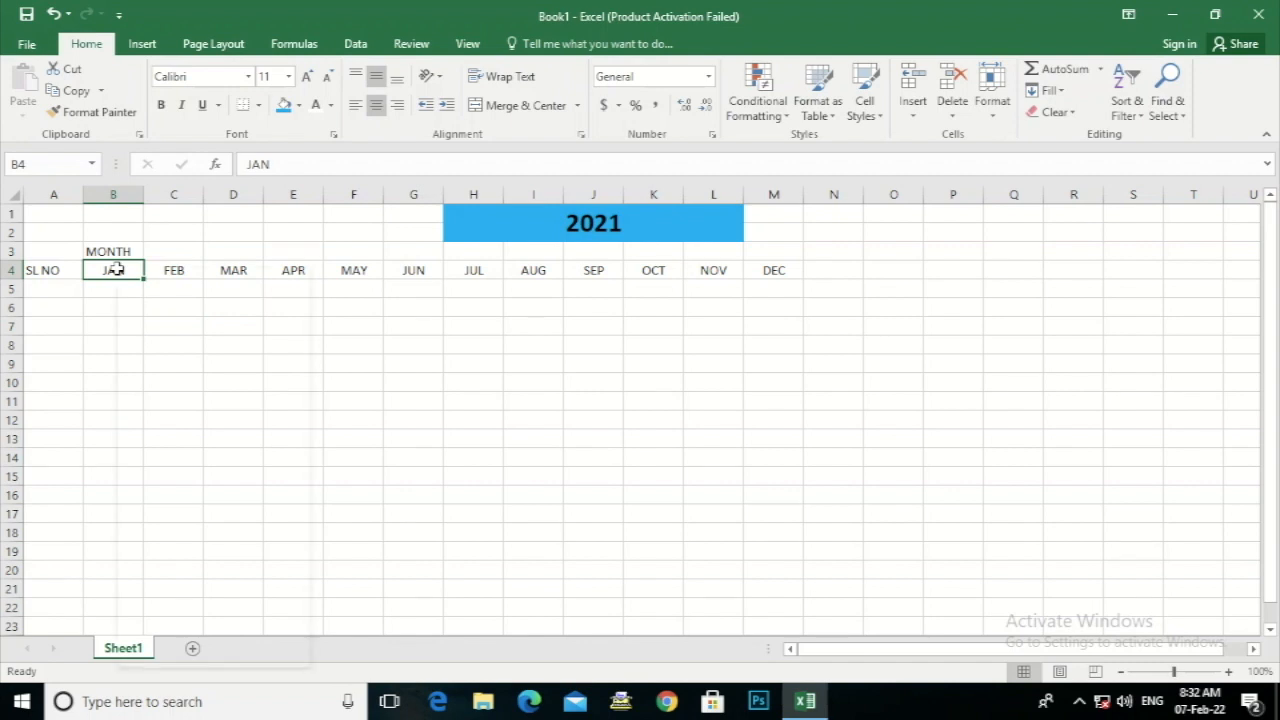
- Try inserting a blank cell at B4 with the existing cells shifted right, and undo the insertion
right_click(117, 270)
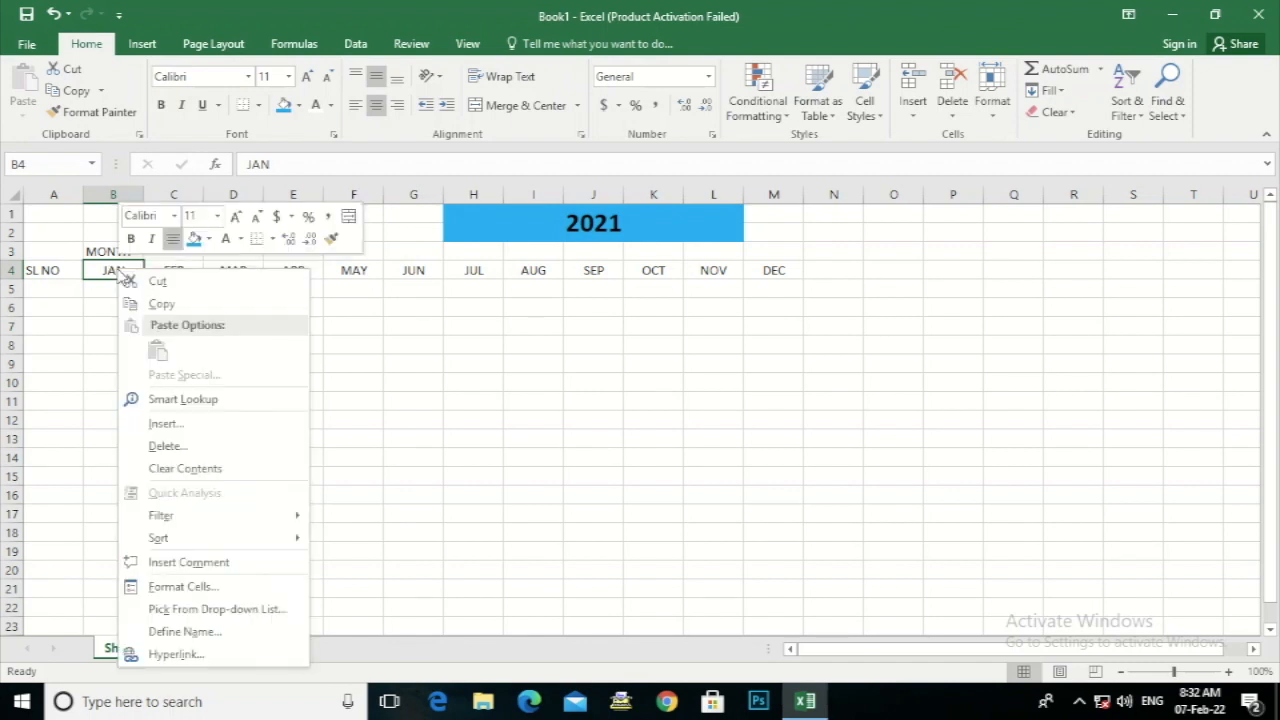
click(163, 423)
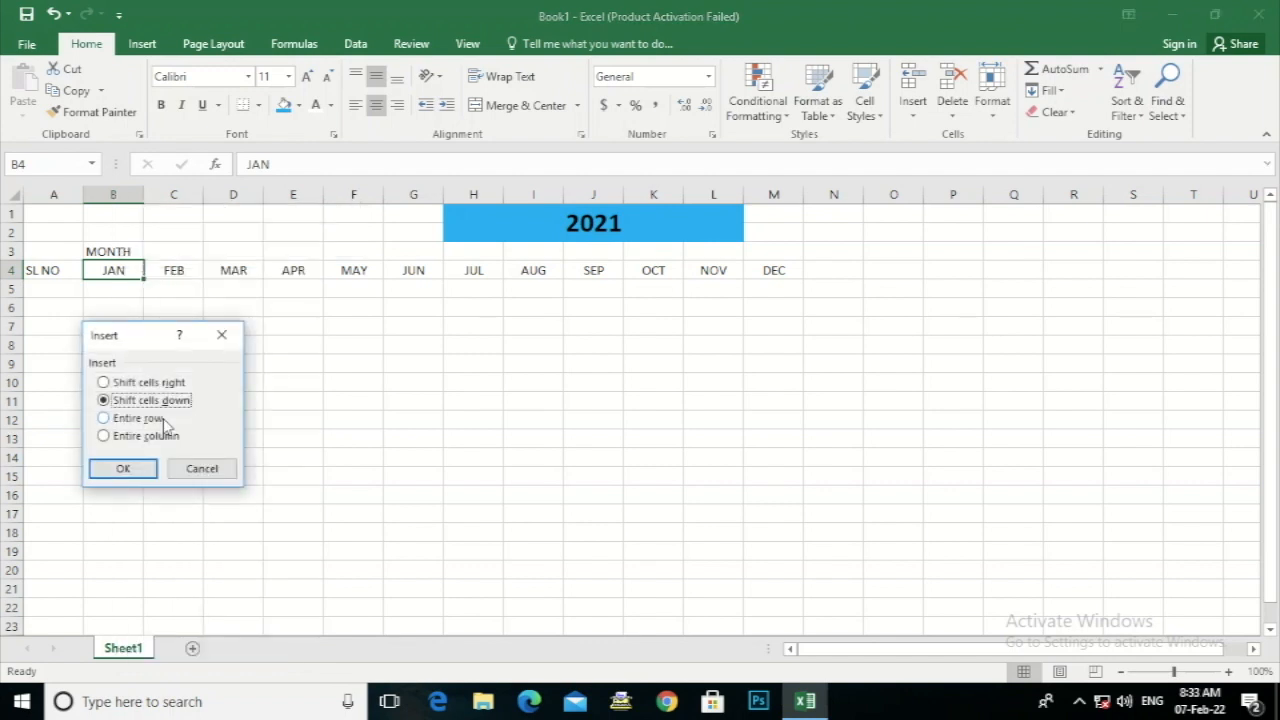
click(104, 383)
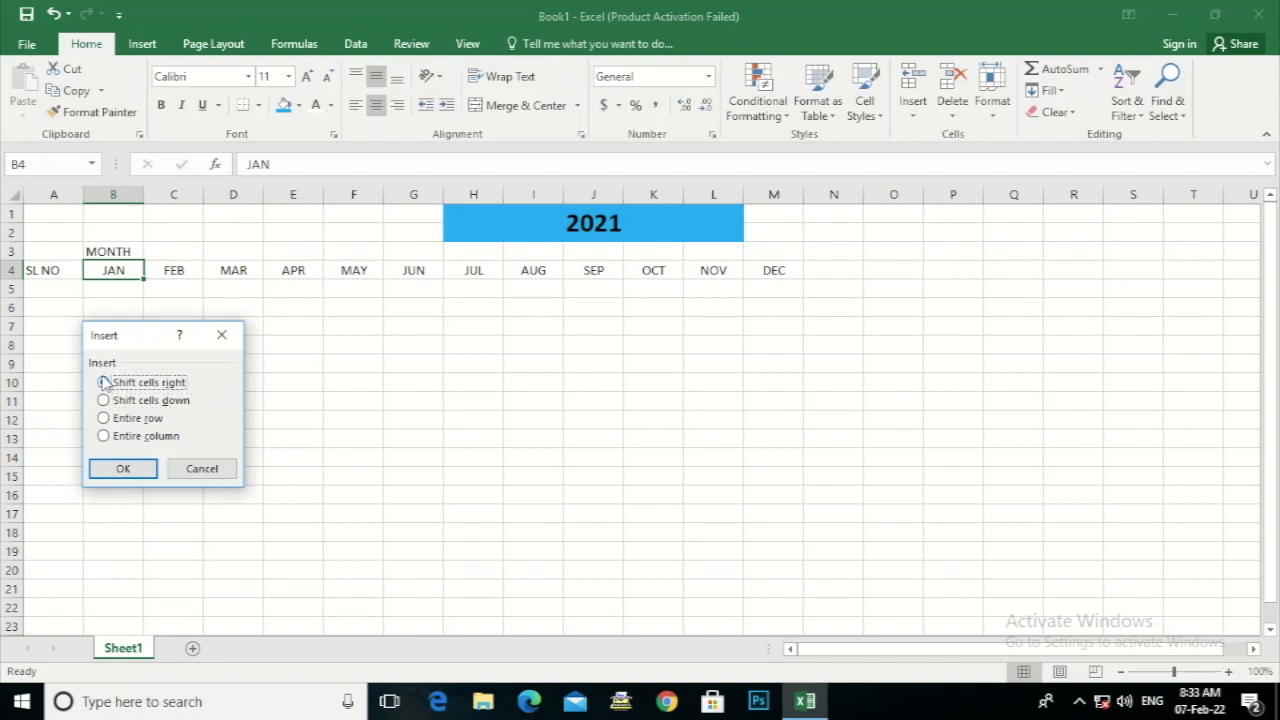
click(118, 469)
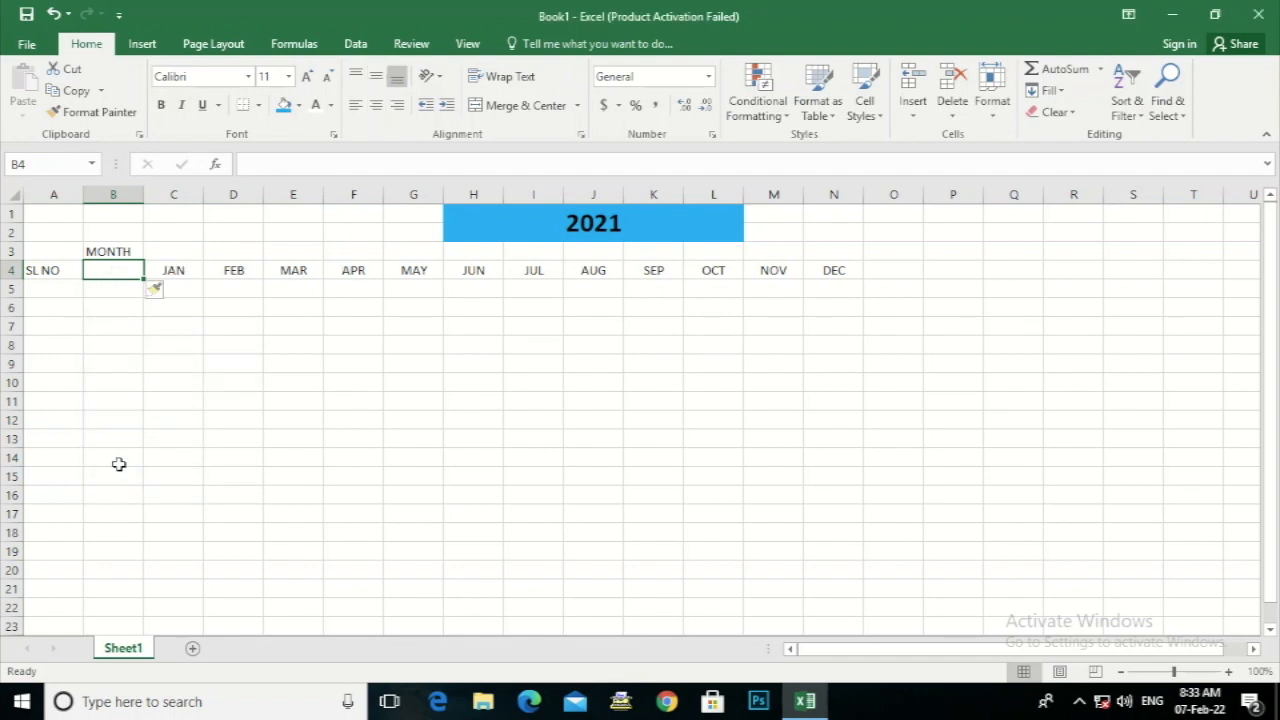
key(ctrl+z)
- Try inserting a blank cell at B4 with the existing cells shifted down, and undo the insertion
right_click(116, 272)
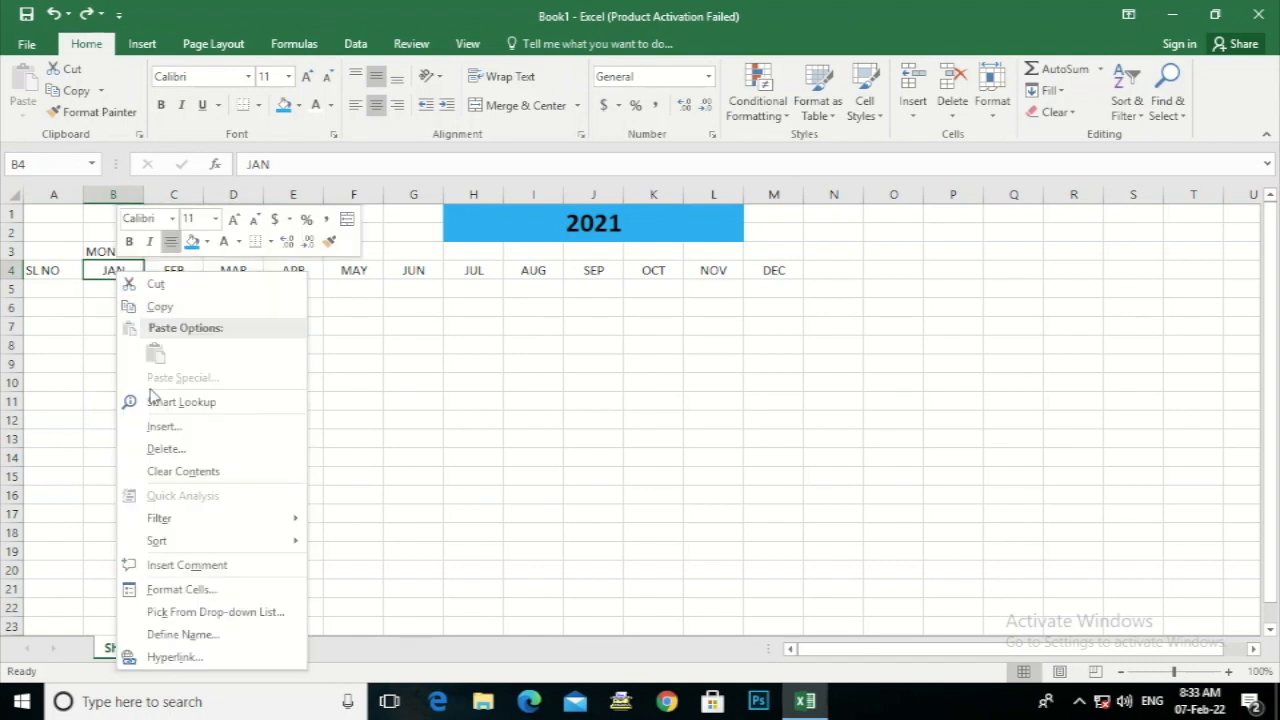
click(160, 427)
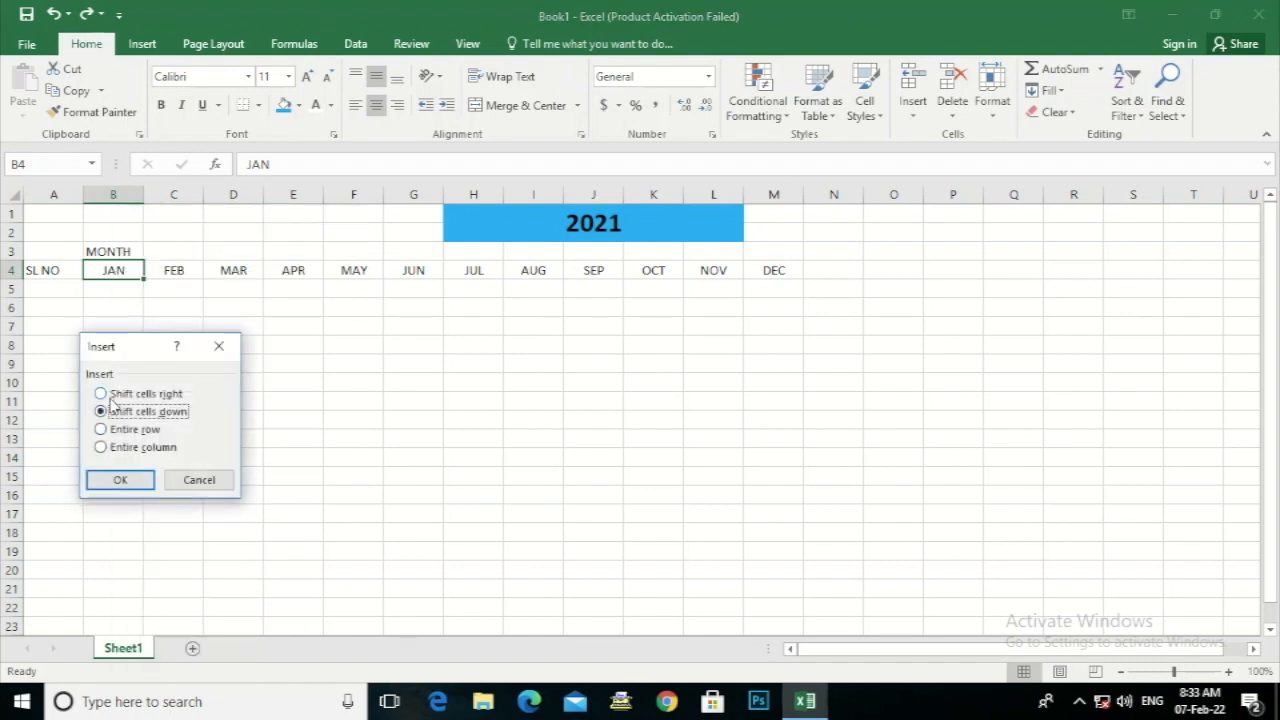
click(116, 478)
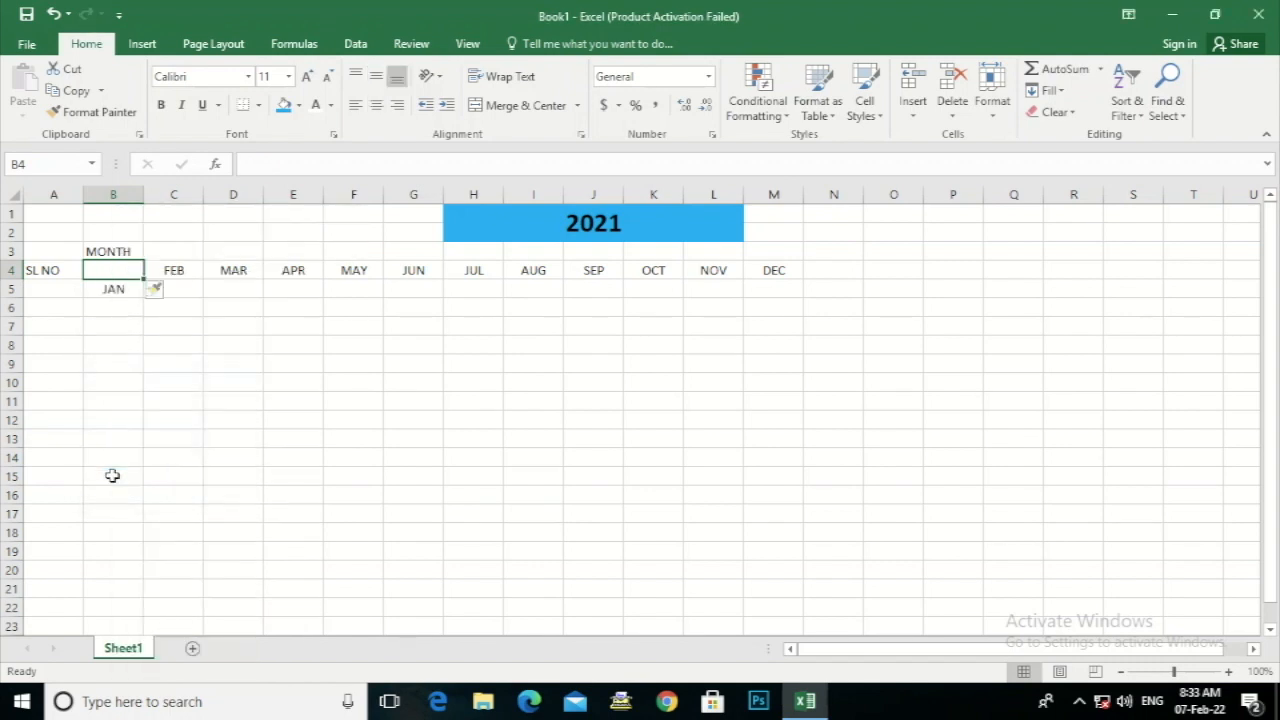
key(ctrl+z)
- Try inserting an entire row at the JAN cell B4
right_click(112, 274)
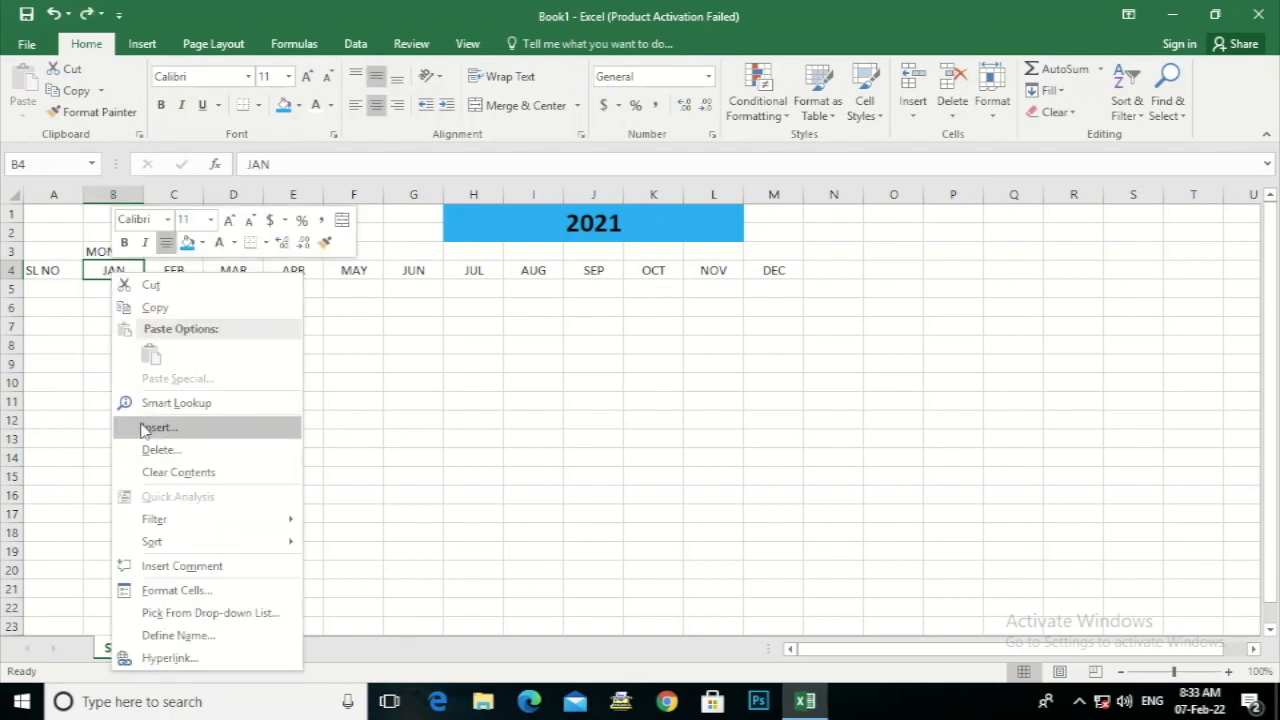
click(152, 427)
click(112, 421)
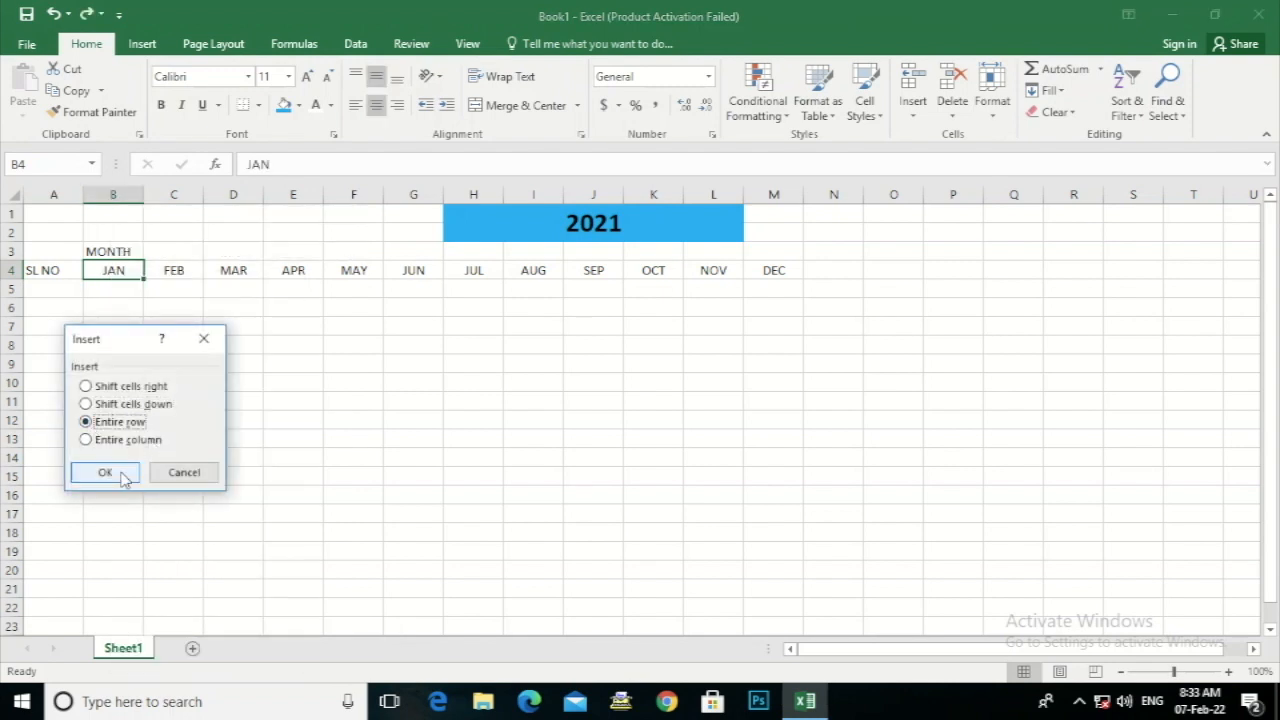
click(105, 472)
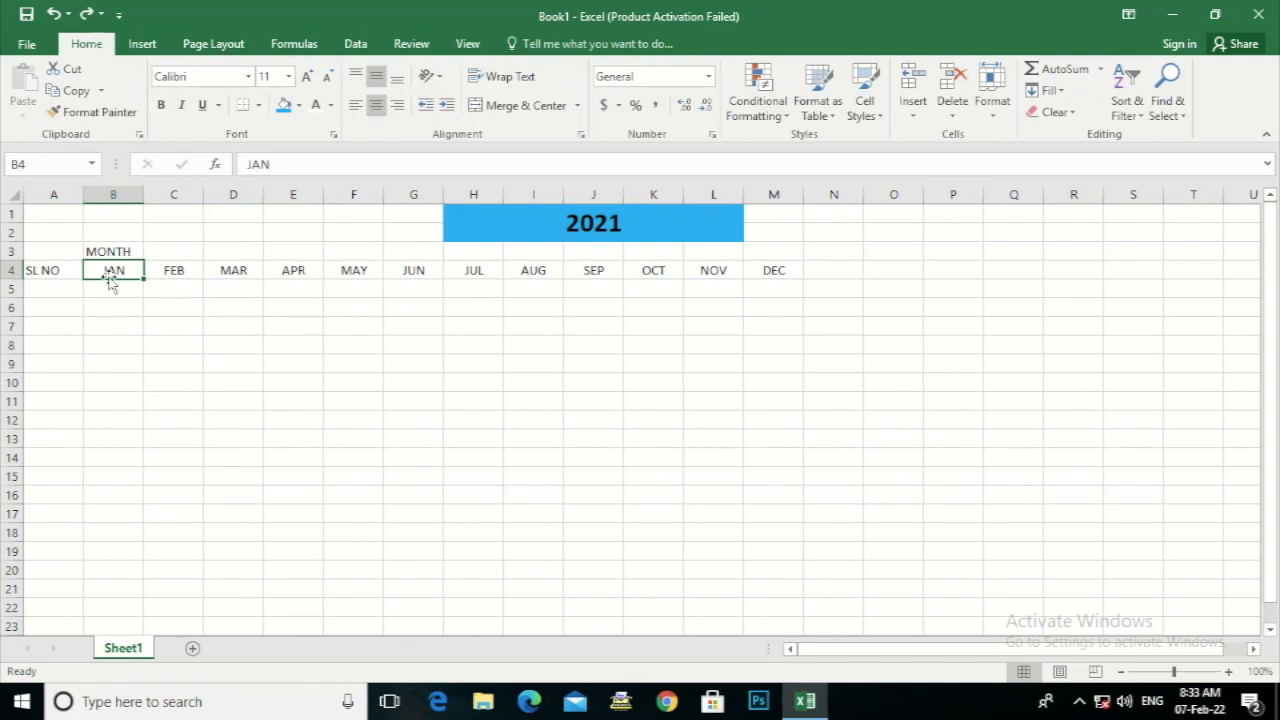
- Try inserting an entire column at the JAN cell B4, and undo the insertion
right_click(110, 285)
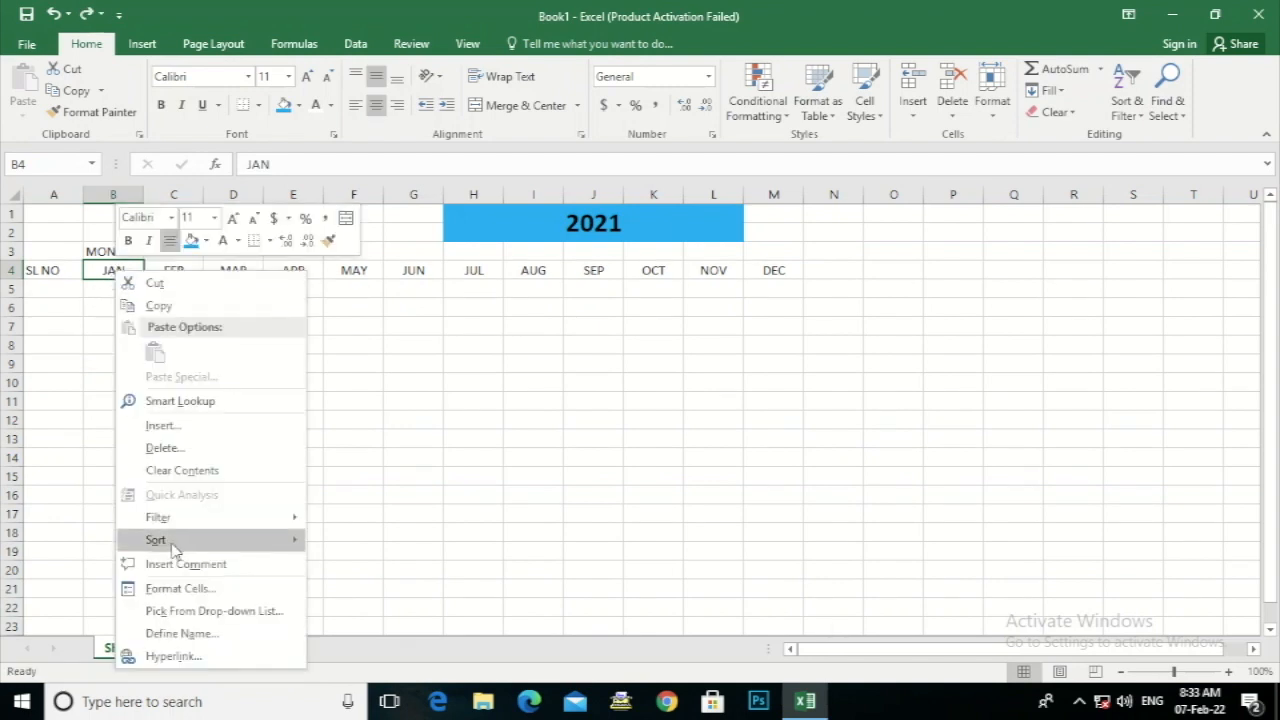
click(168, 428)
click(112, 451)
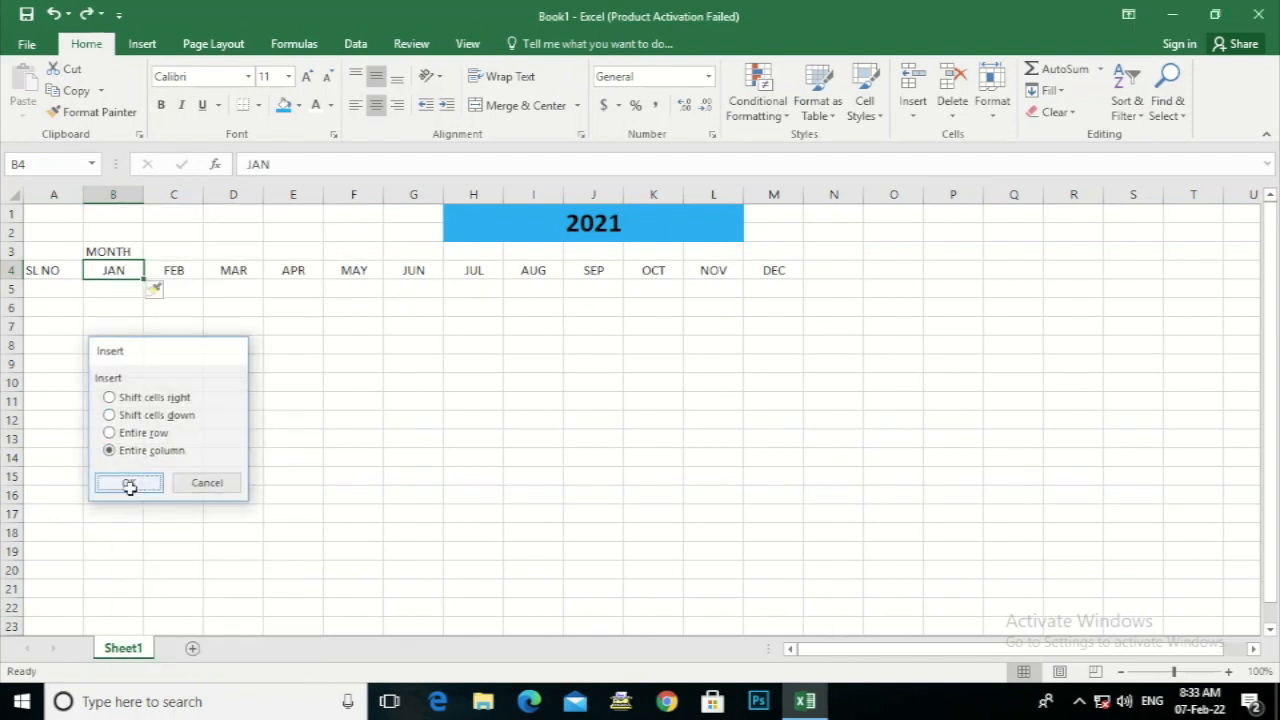
click(129, 484)
key(ctrl+z)
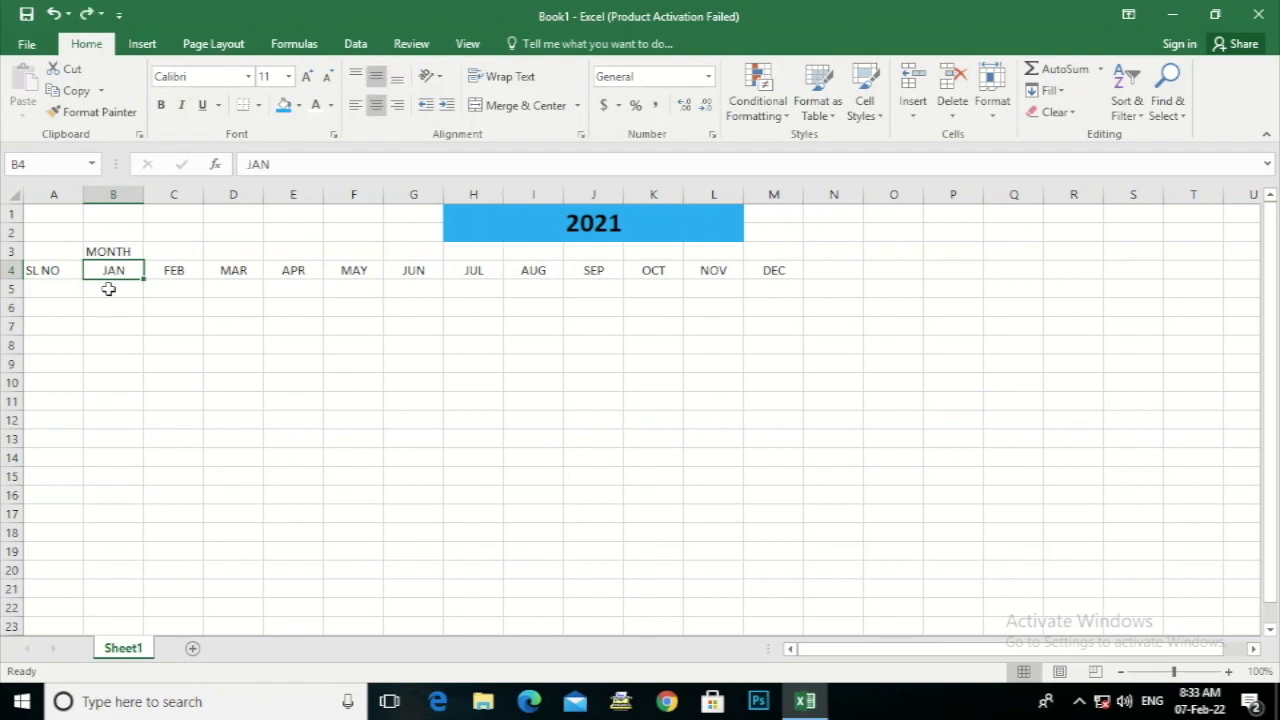
- Insert an entire column before the JAN column, starting from cell B4
right_click(113, 279)
click(140, 430)
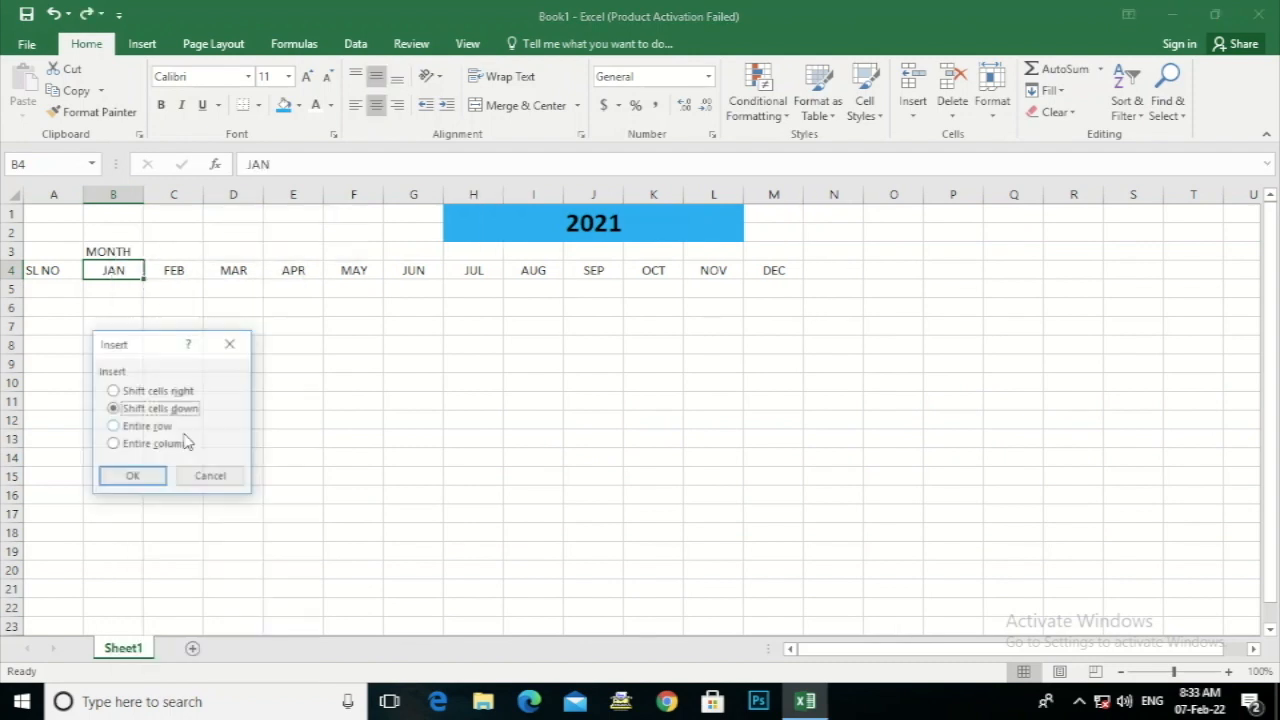
click(140, 444)
click(140, 476)
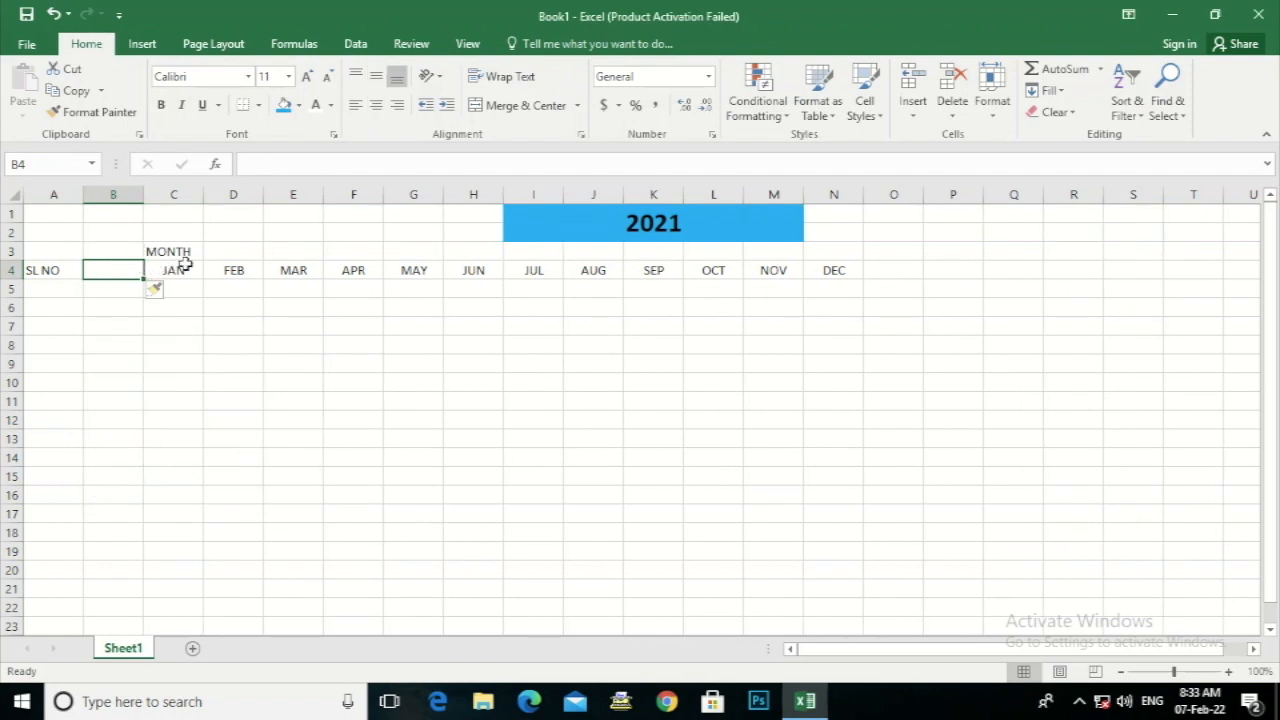
- Enter the heading NAME in B3 and move it to B4, beside the SL NO heading
click(105, 251)
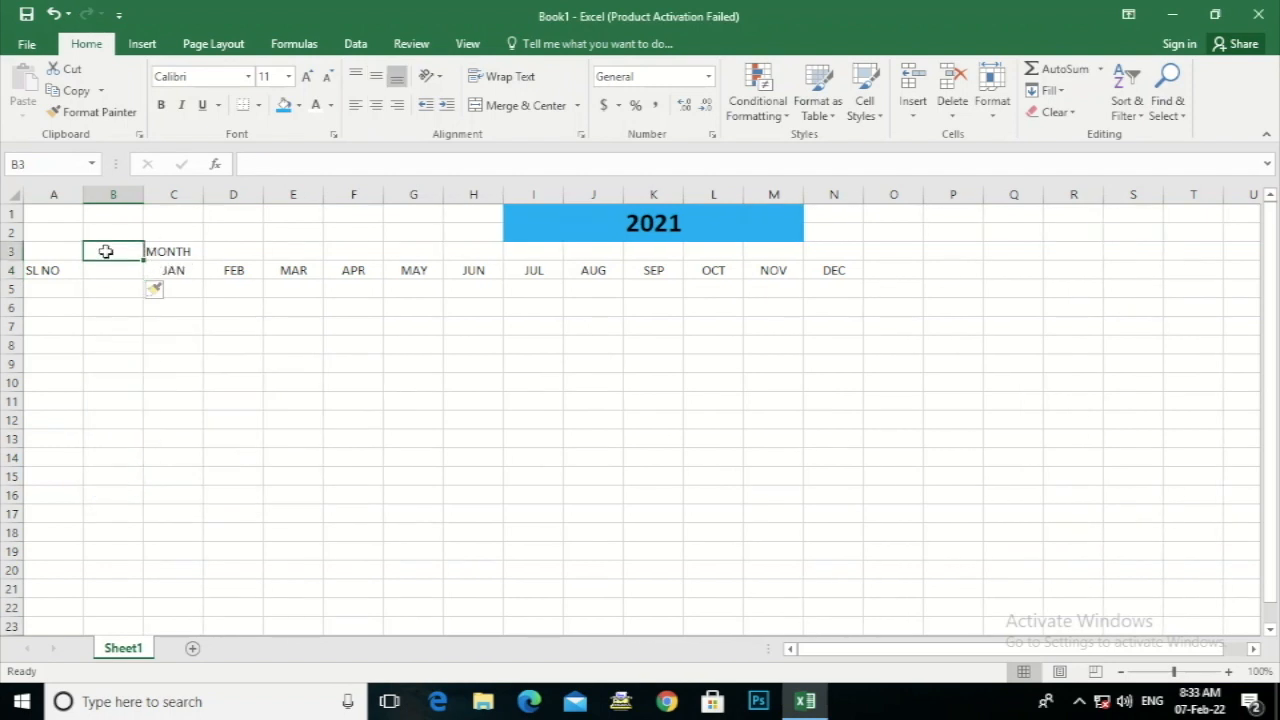
text(NAM)
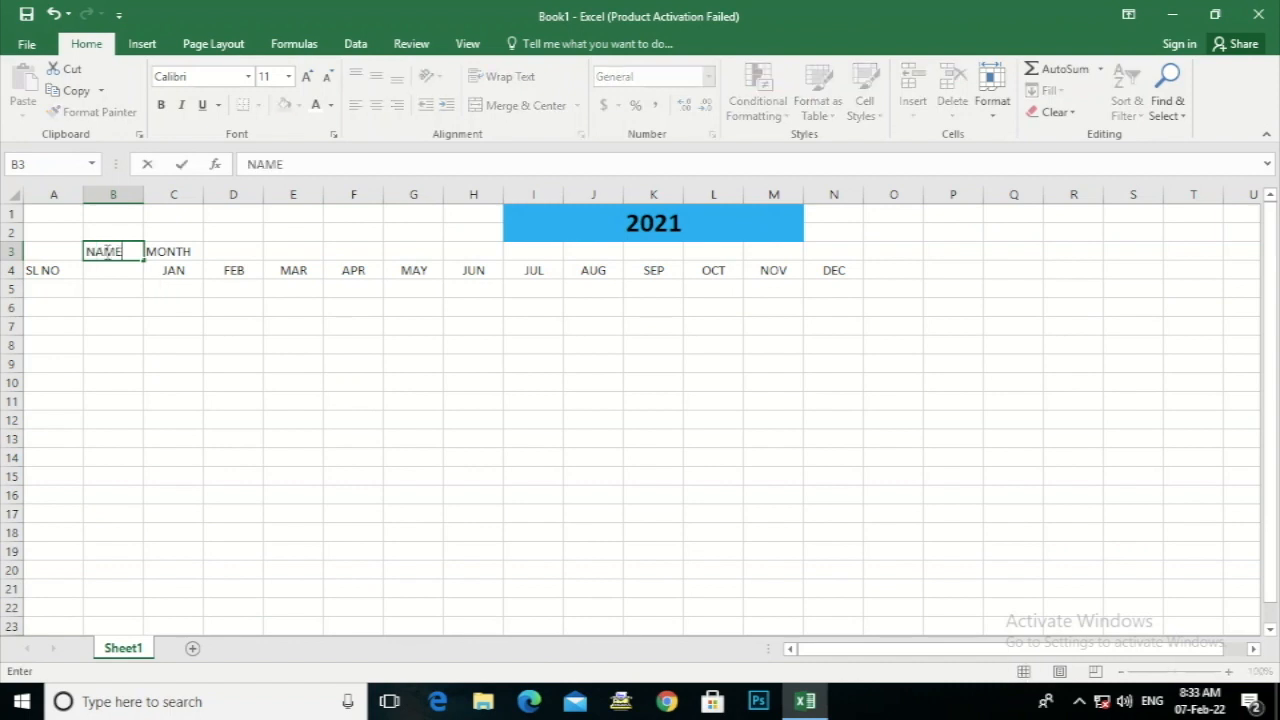
text(E)
click(110, 269)
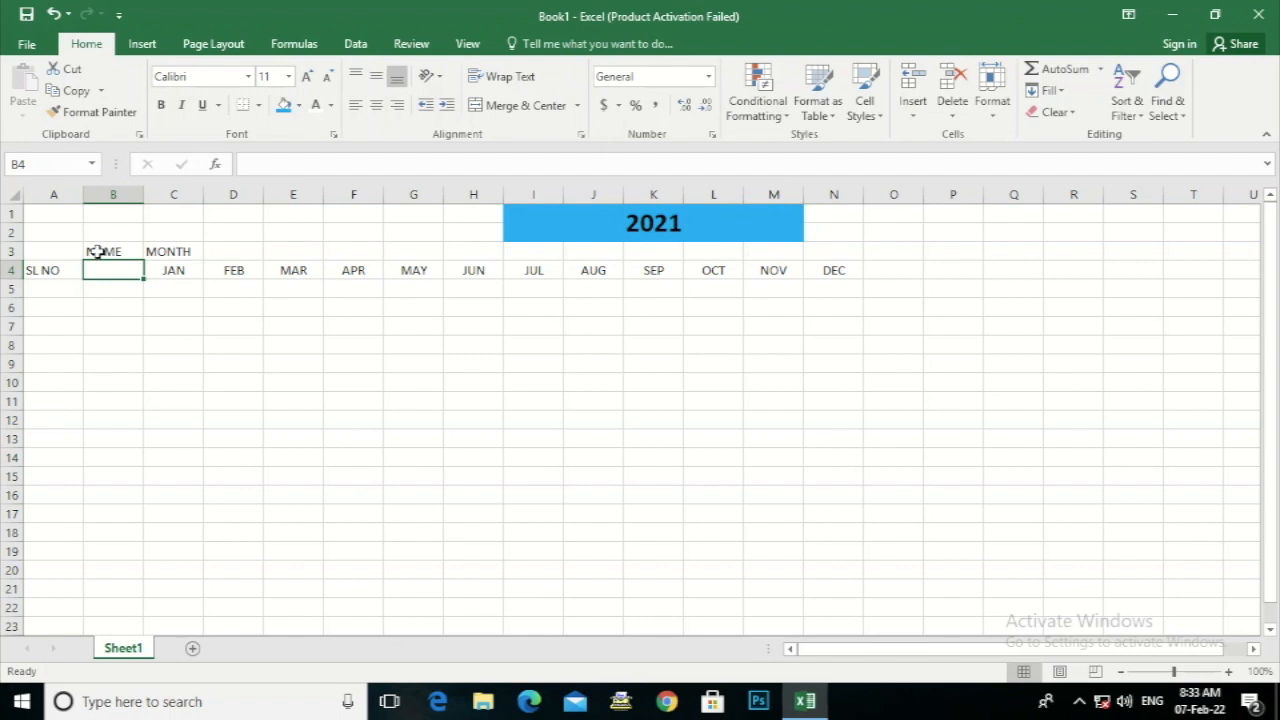
click(104, 252)
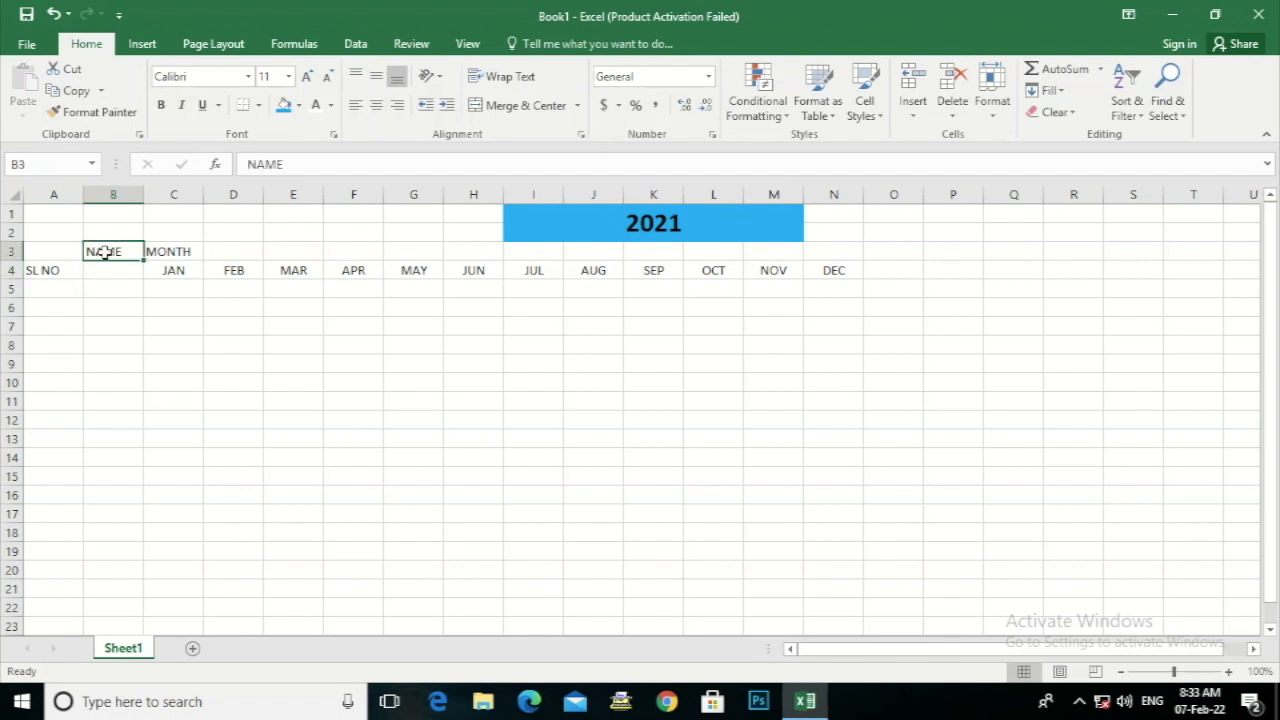
key(ctrl+c)
click(110, 272)
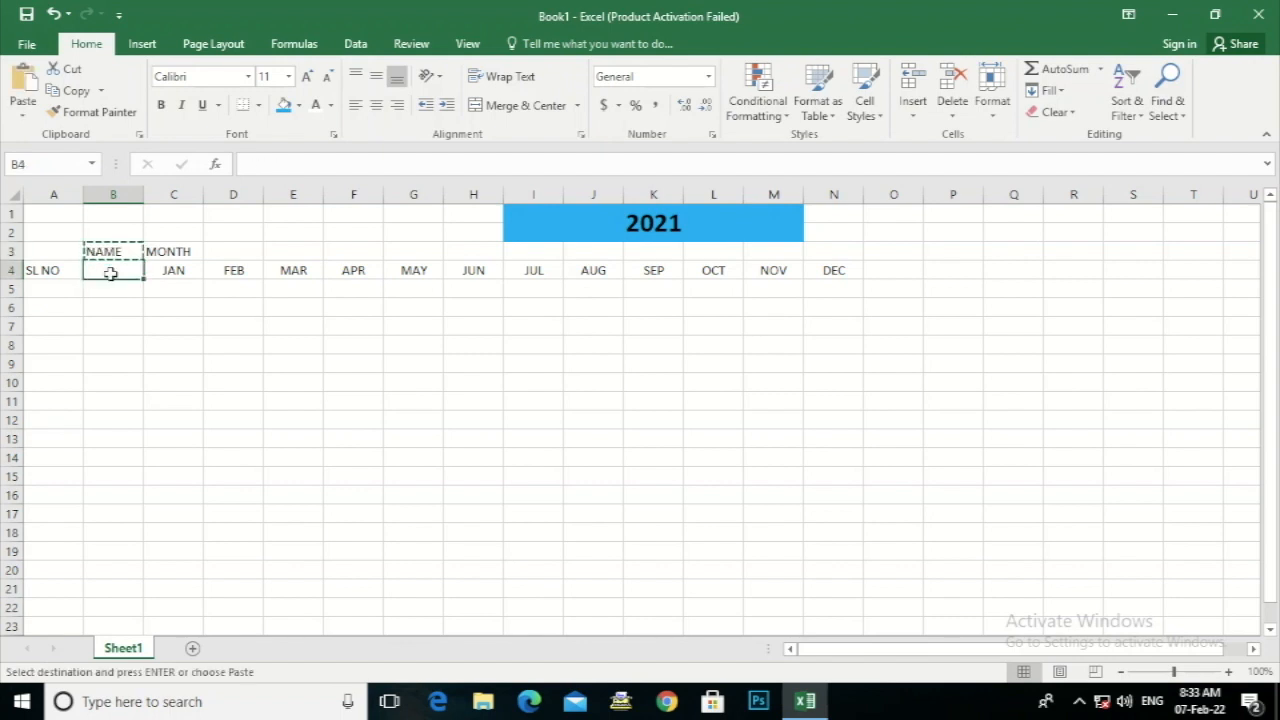
key(ctrl+v)
click(115, 310)
- Center the contents of the range A3:N5 horizontally
drag(47, 255, 834, 292)
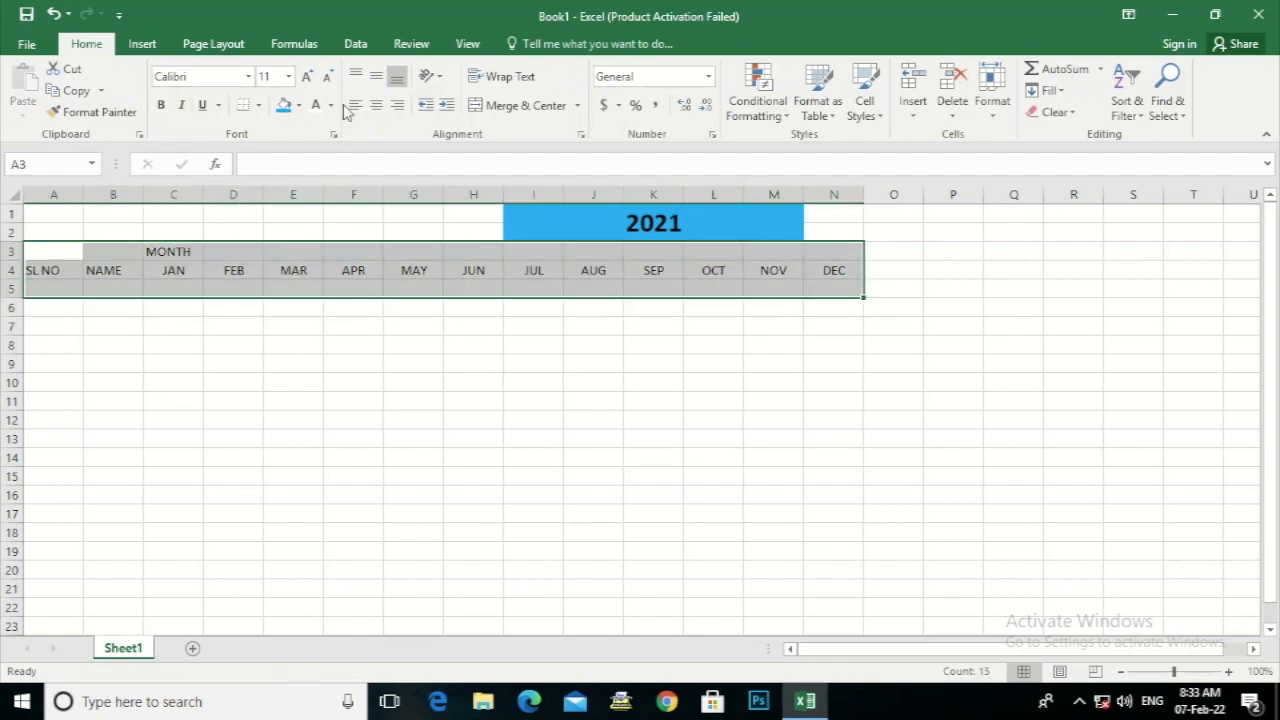
click(375, 105)
click(300, 344)
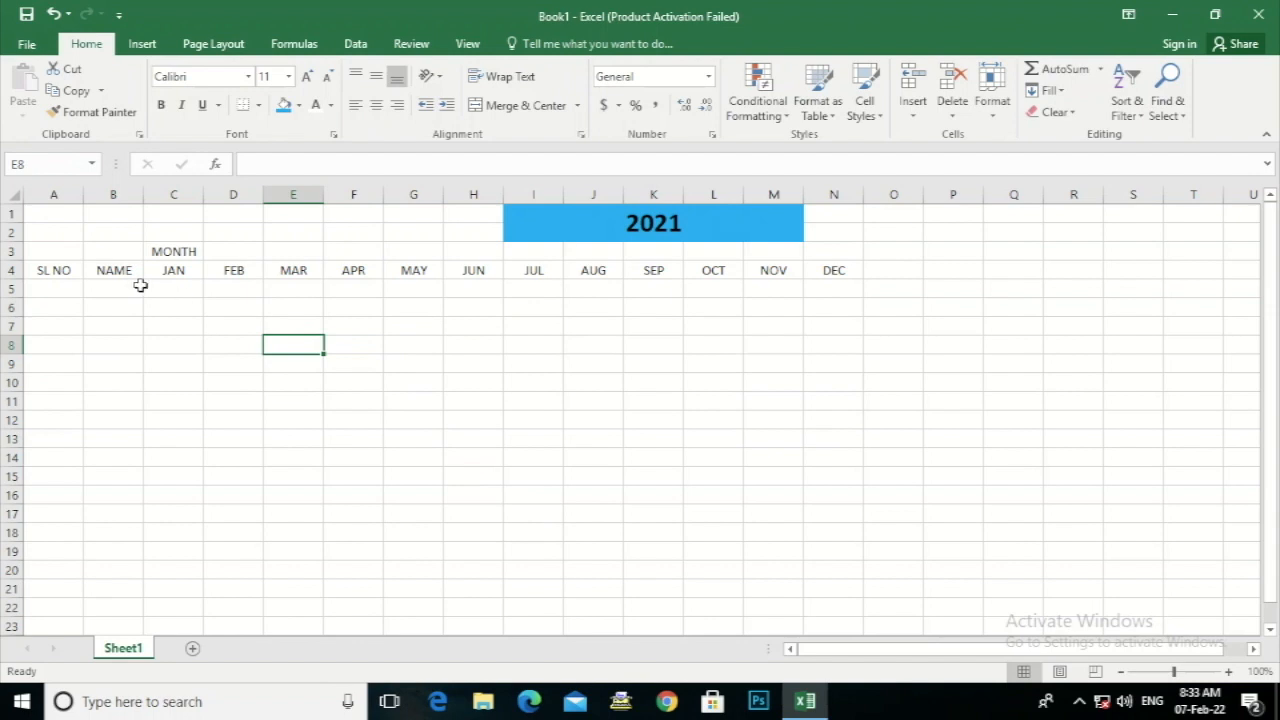
- Enter the serial numbers 1 in A5 and 2 in A6 below the SL NO heading
click(54, 286)
text(1)
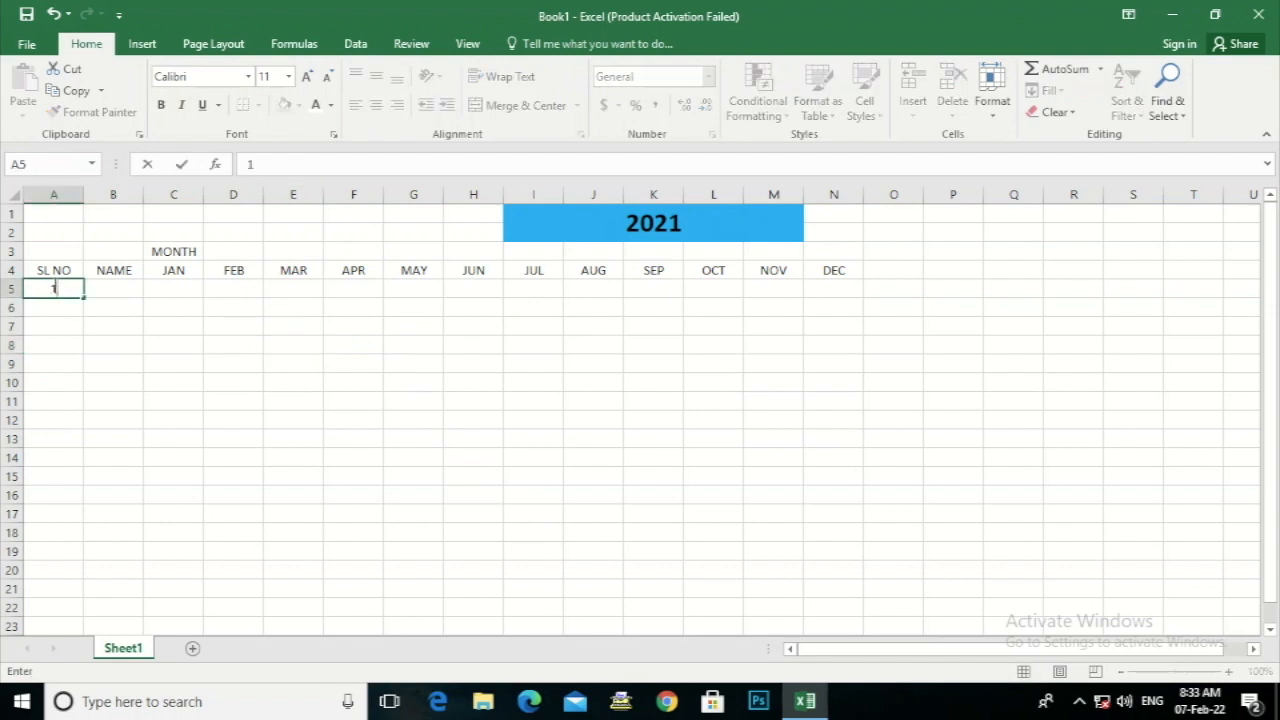
click(58, 300)
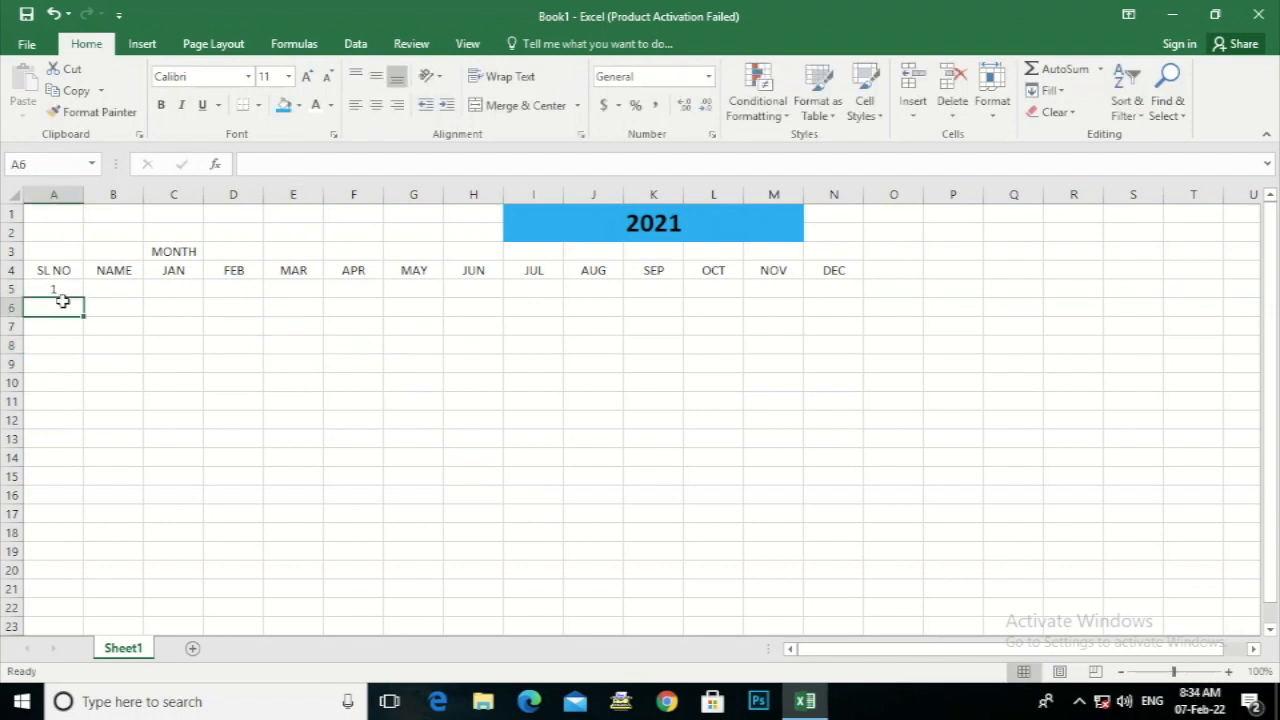
text(2)
key(Return)
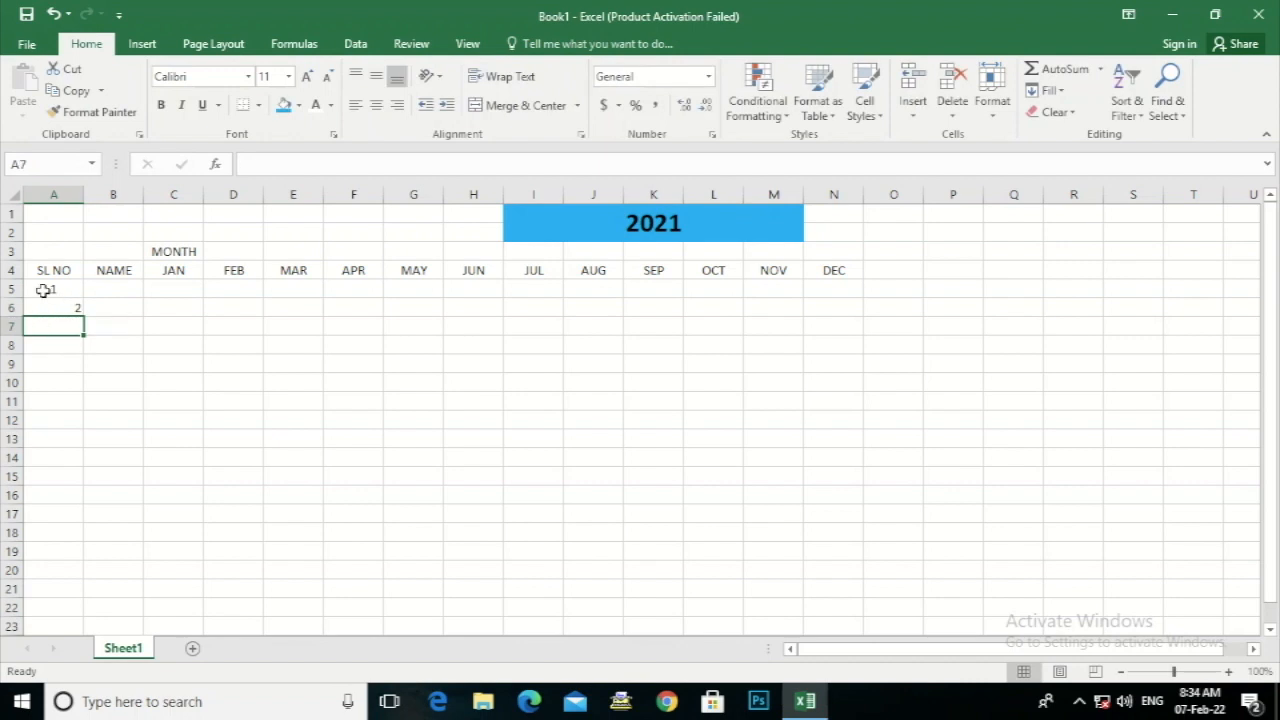
- Fill the serial number series from A5:A6 down to 5 in A9, and center the numbers horizontally
drag(46, 288, 46, 305)
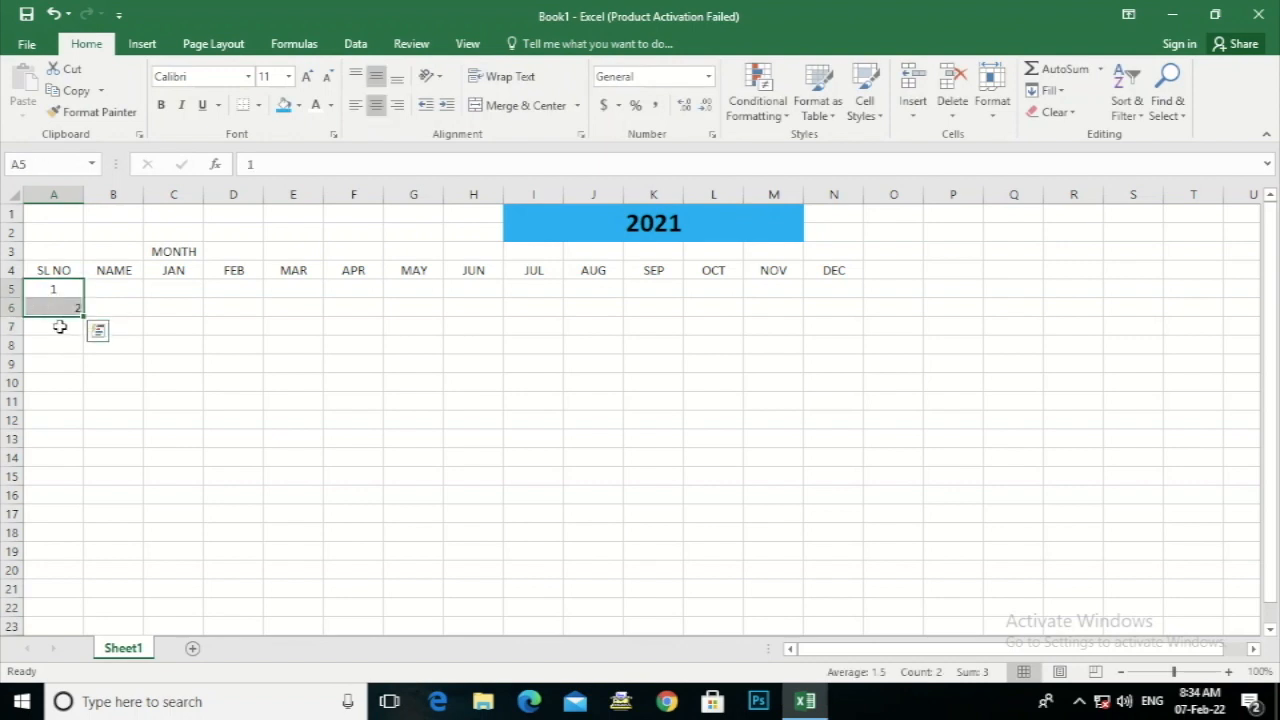
drag(84, 318, 78, 377)
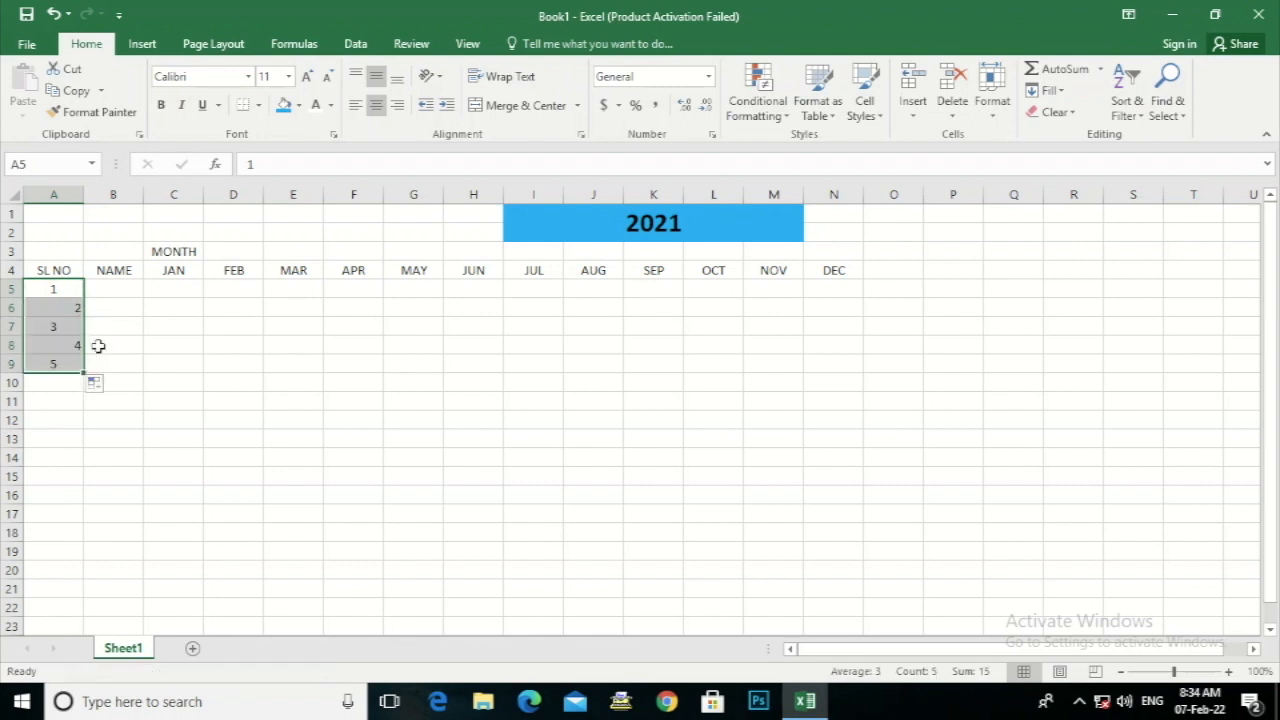
click(376, 105)
click(376, 105)
- Enter the letters A, B, C, D, E and F in cells B5 to B10 below the NAME heading
click(108, 288)
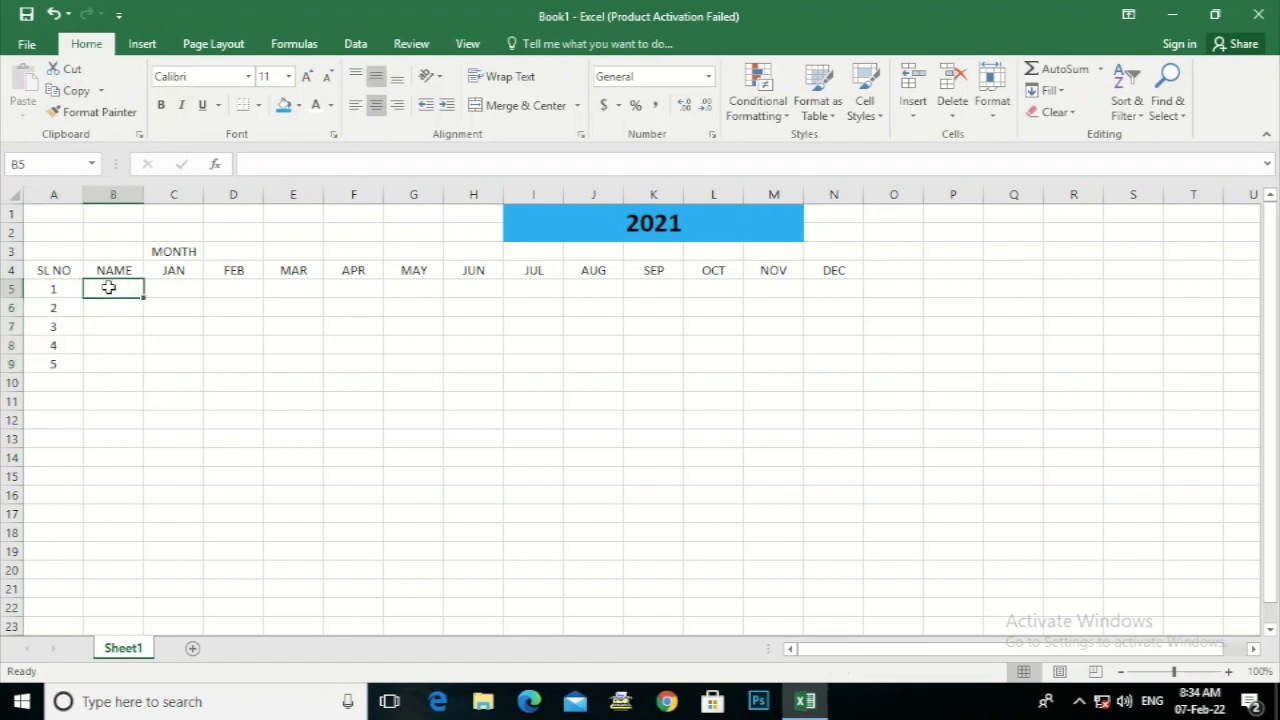
text(A)
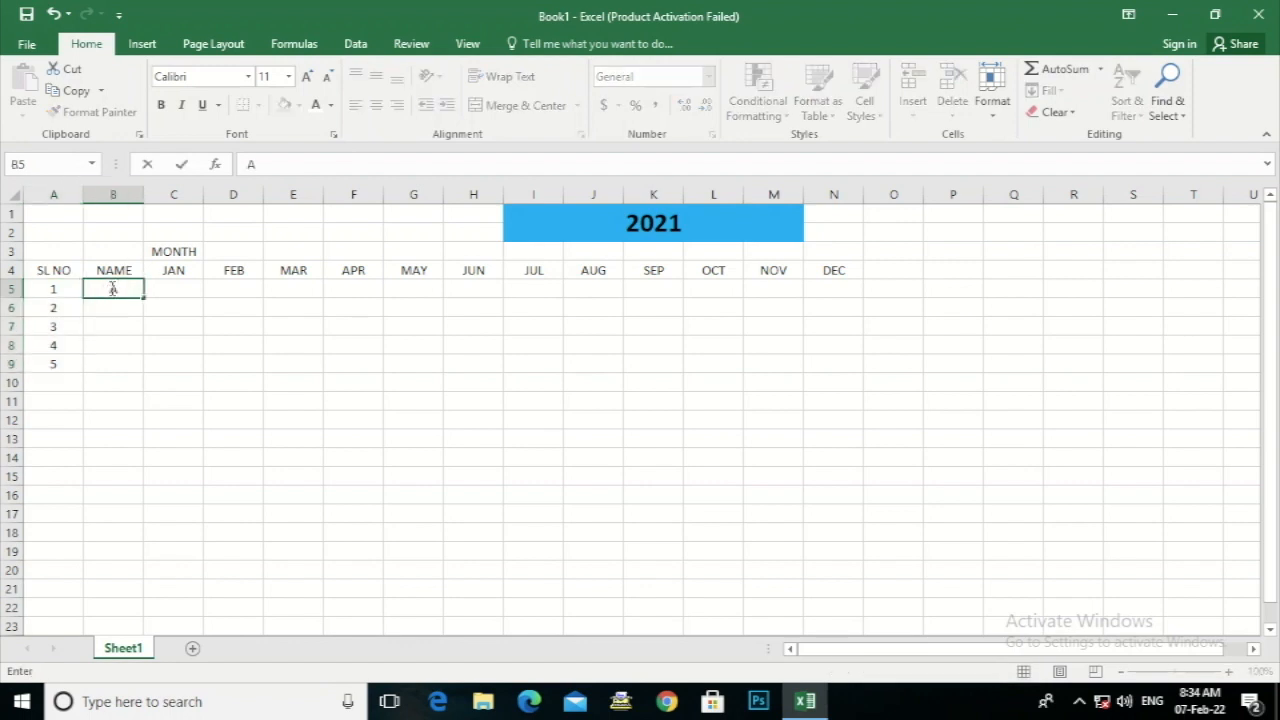
key(Return)
text(B)
key(Return)
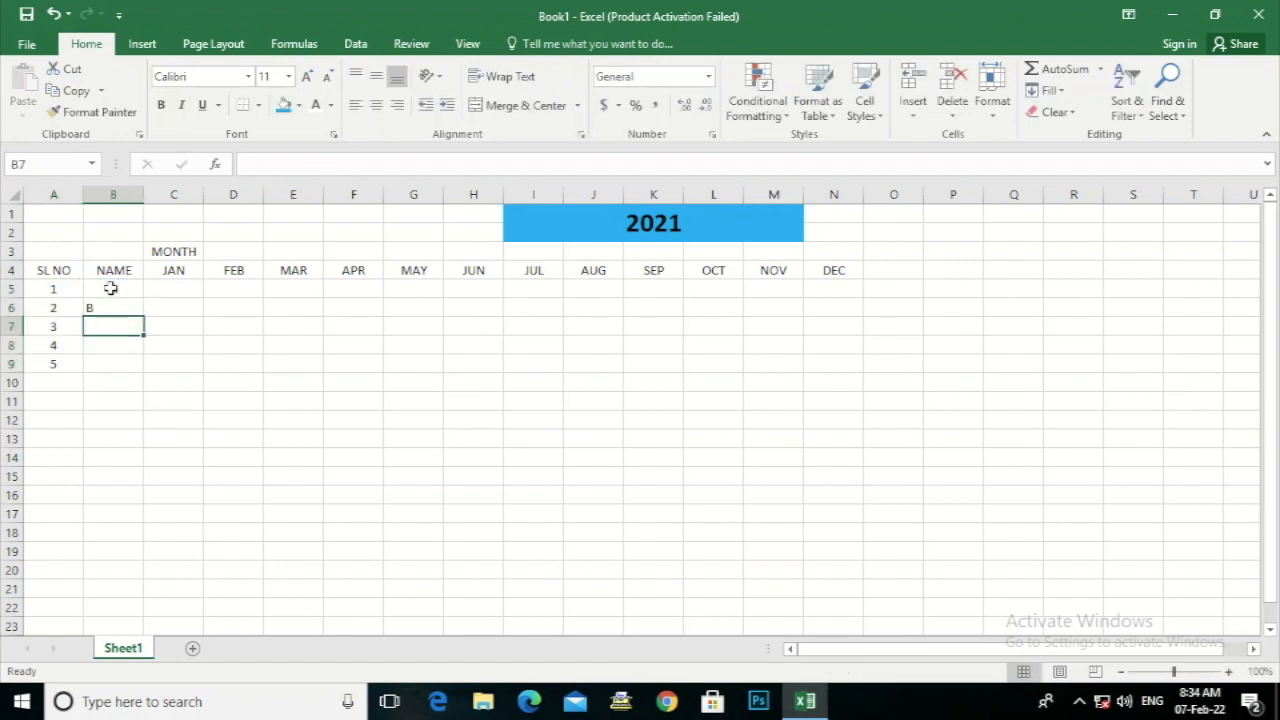
text(C)
key(Return)
text(D)
key(Return)
text(E)
key(Return)
text(F)
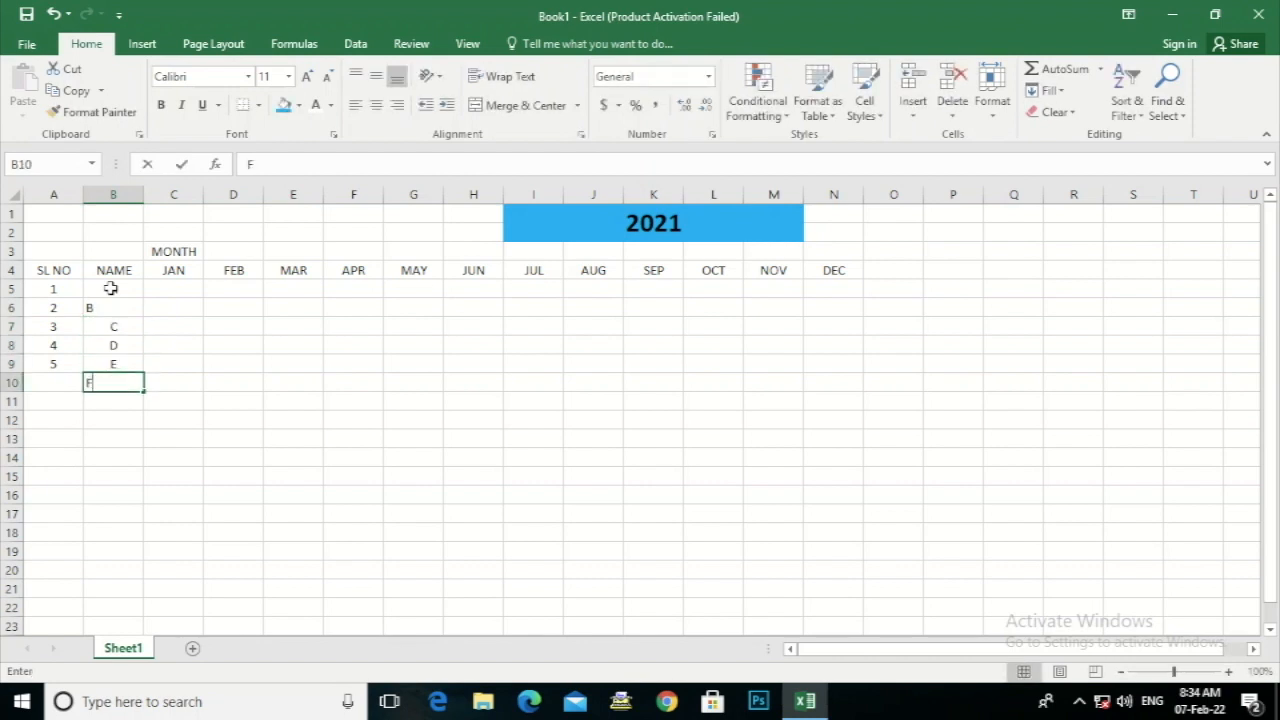
click(250, 403)
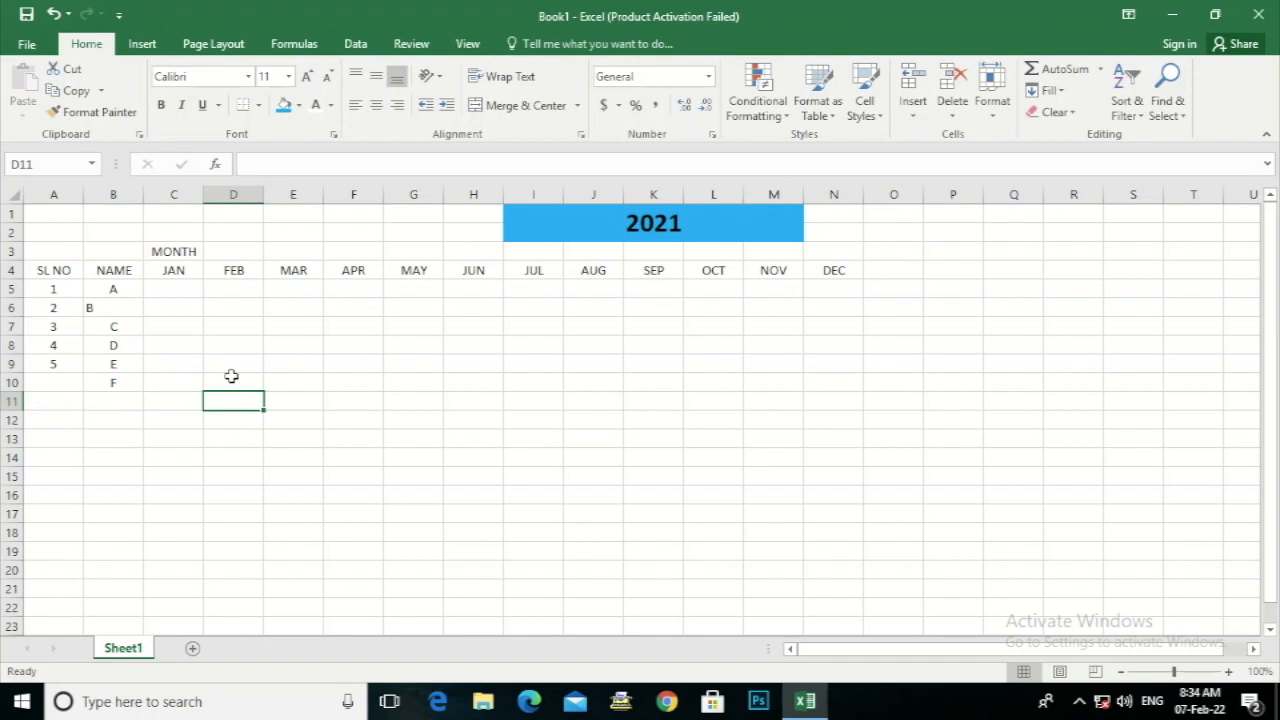
click(162, 291)
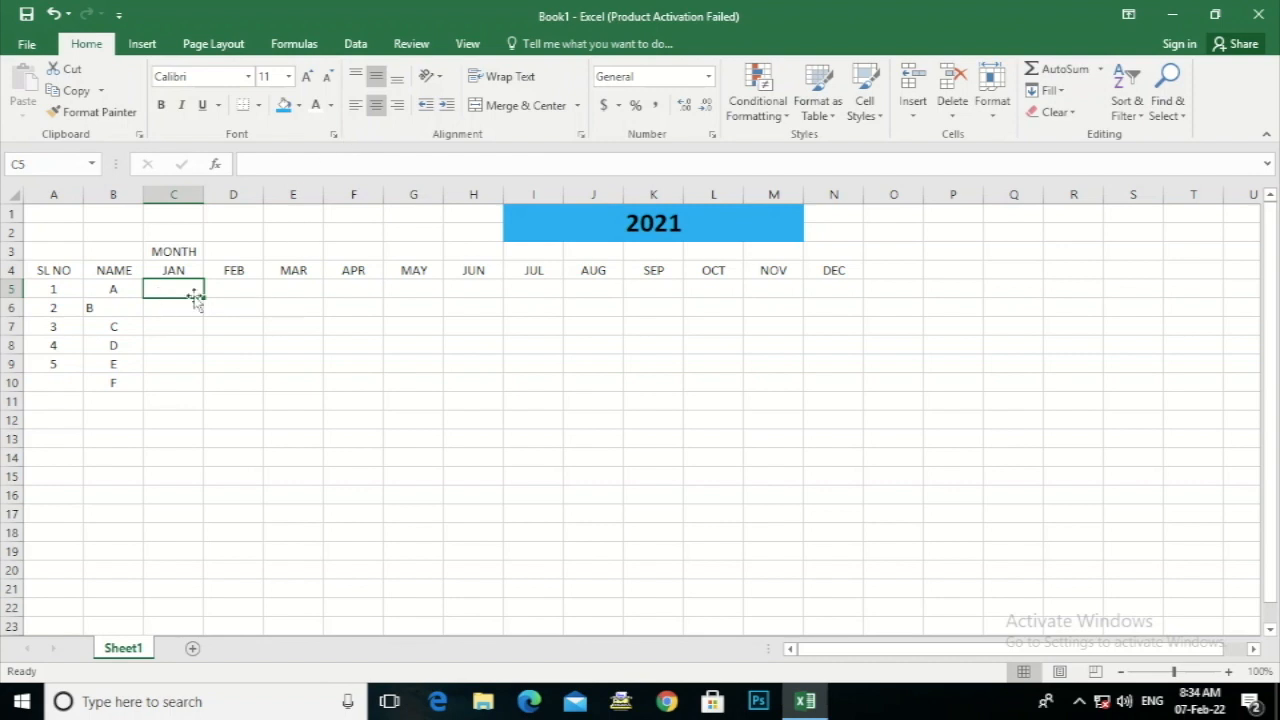
click(247, 285)
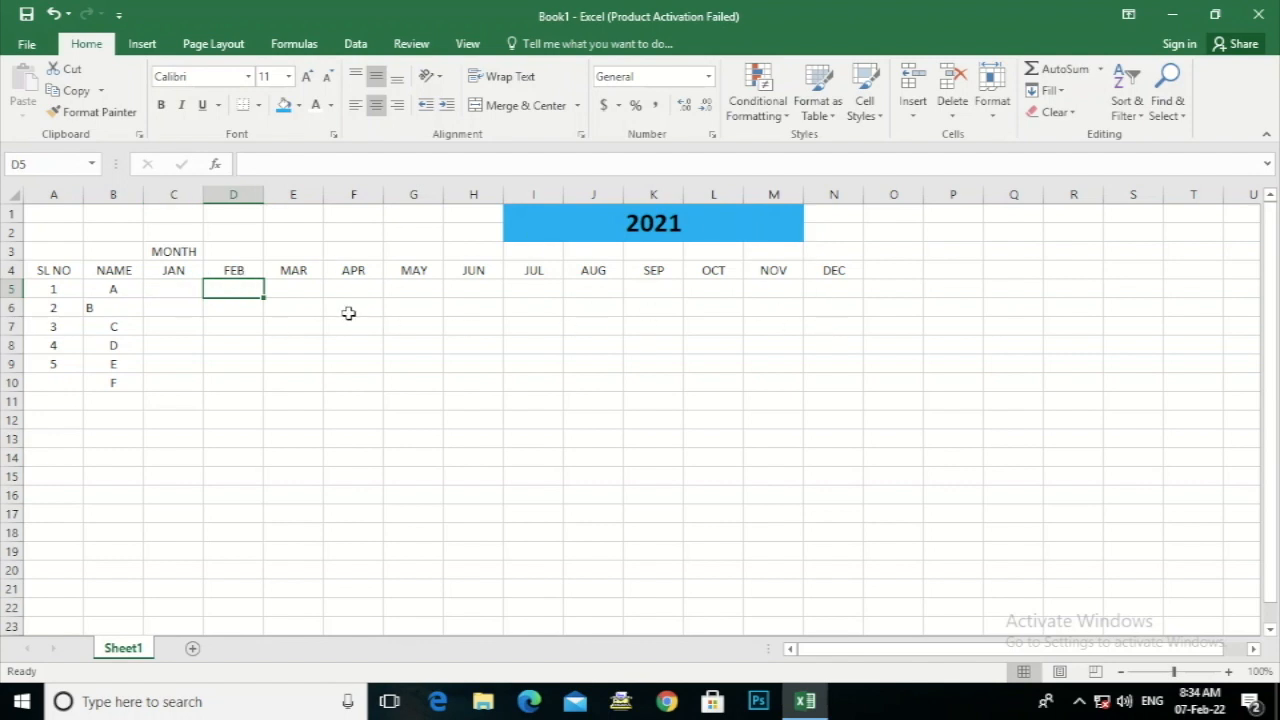
click(117, 384)
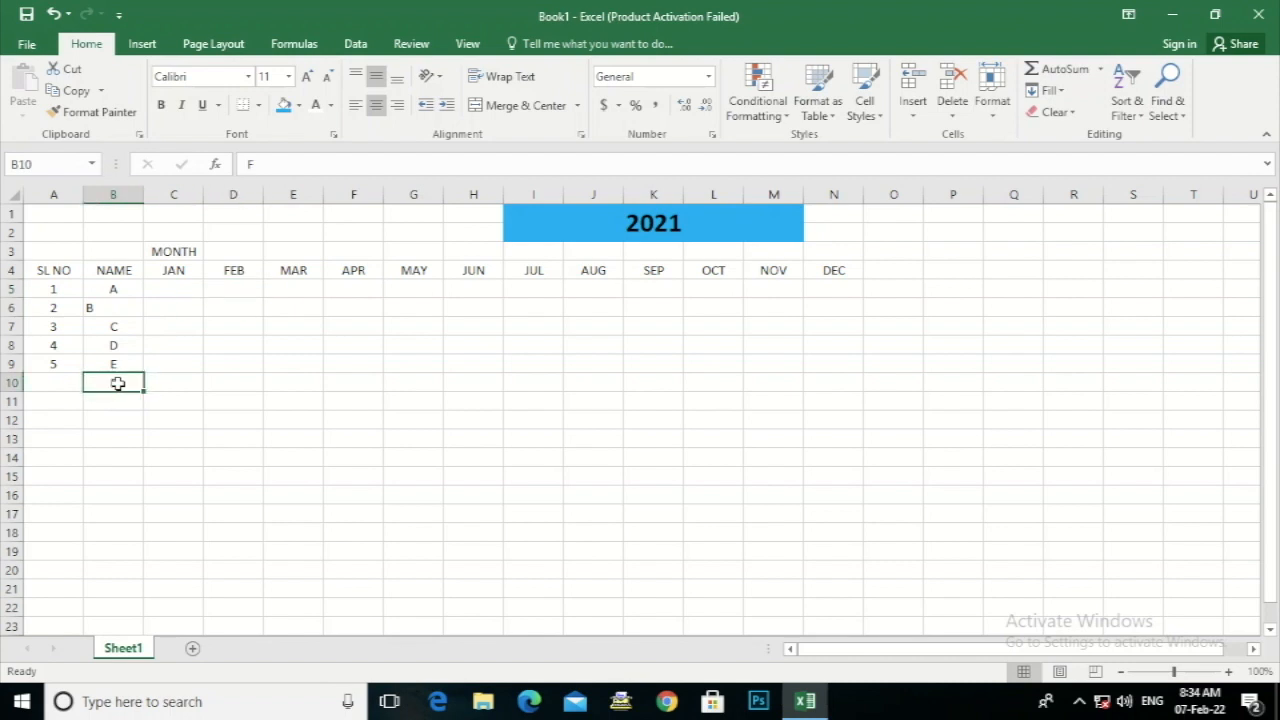
- Enter 78 in C5 and 45 in each of the cells C6 to C10 below the JAN heading
click(183, 398)
click(165, 287)
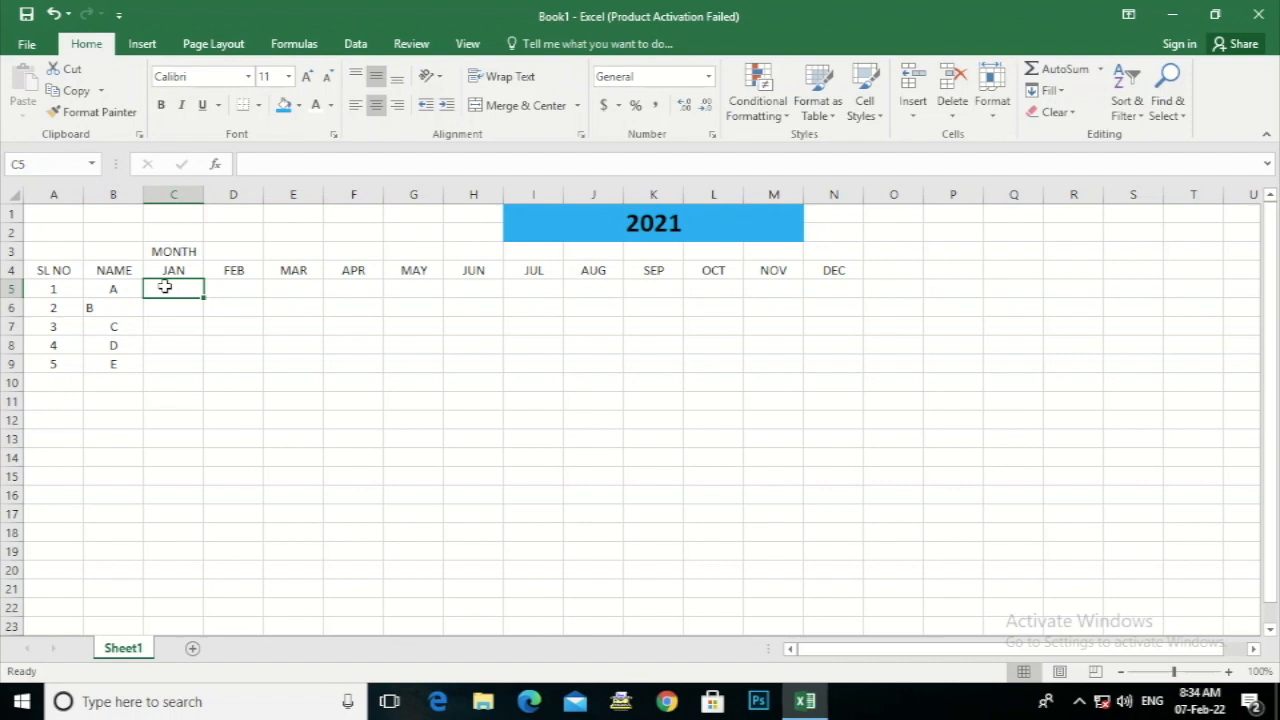
text(78)
key(Return)
text(45)
key(Return)
text(45)
key(Return)
text(45)
key(Return)
text(45)
key(Return)
text(45)
key(Return)
text(45)
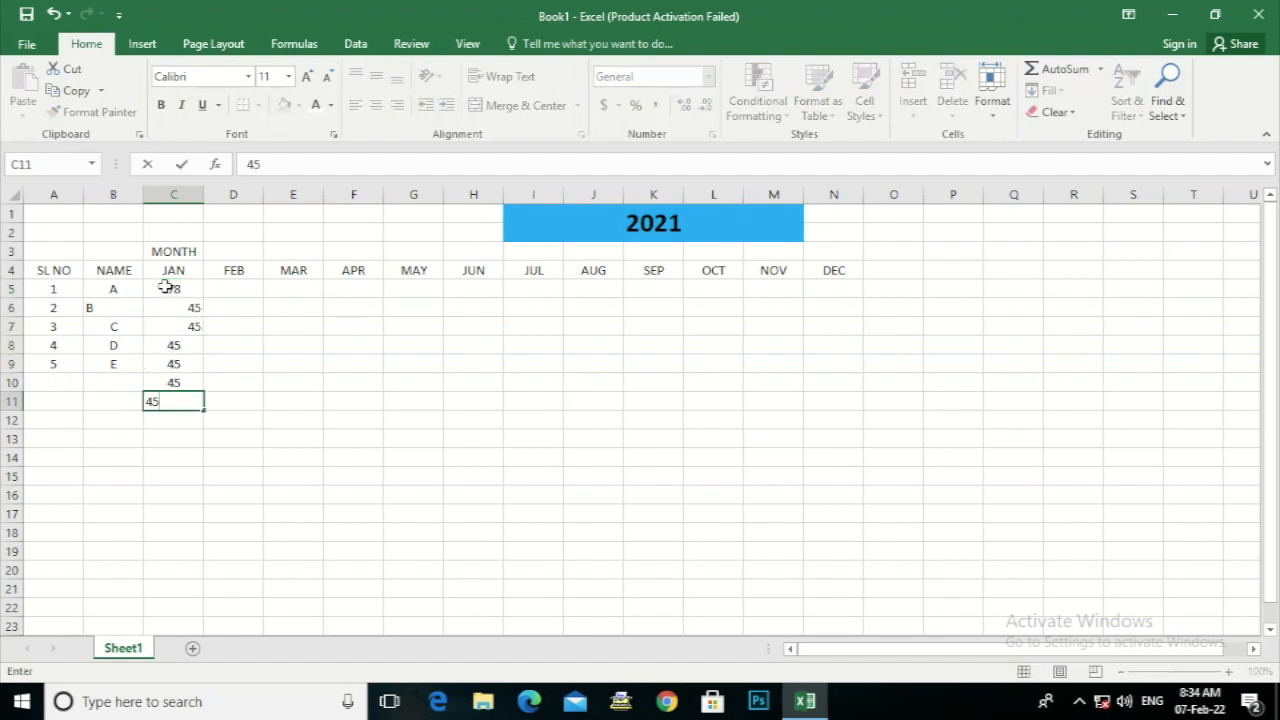
click(217, 292)
- Copy the JAN values in C5:C10 into every month column from FEB to DEC, columns D to N
drag(177, 287, 177, 381)
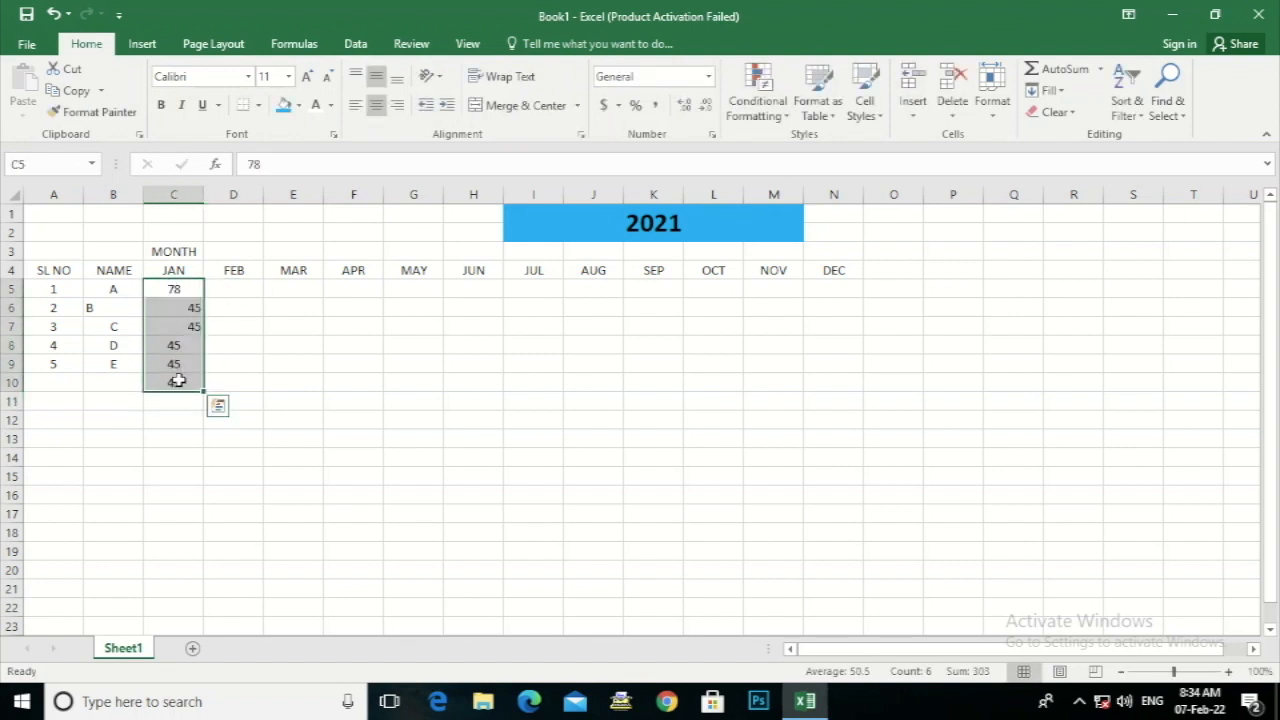
key(ctrl+c)
click(256, 288)
key(ctrl+v)
click(288, 286)
key(ctrl+v)
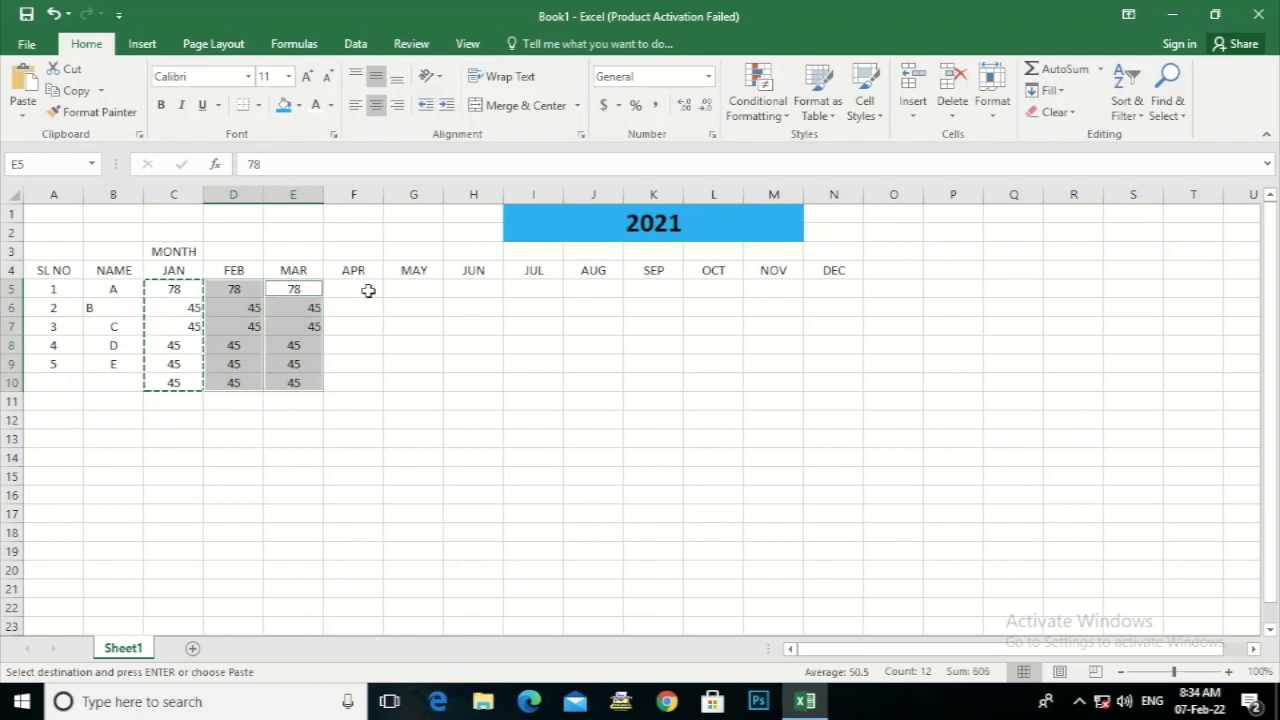
click(371, 289)
key(ctrl+v)
click(410, 288)
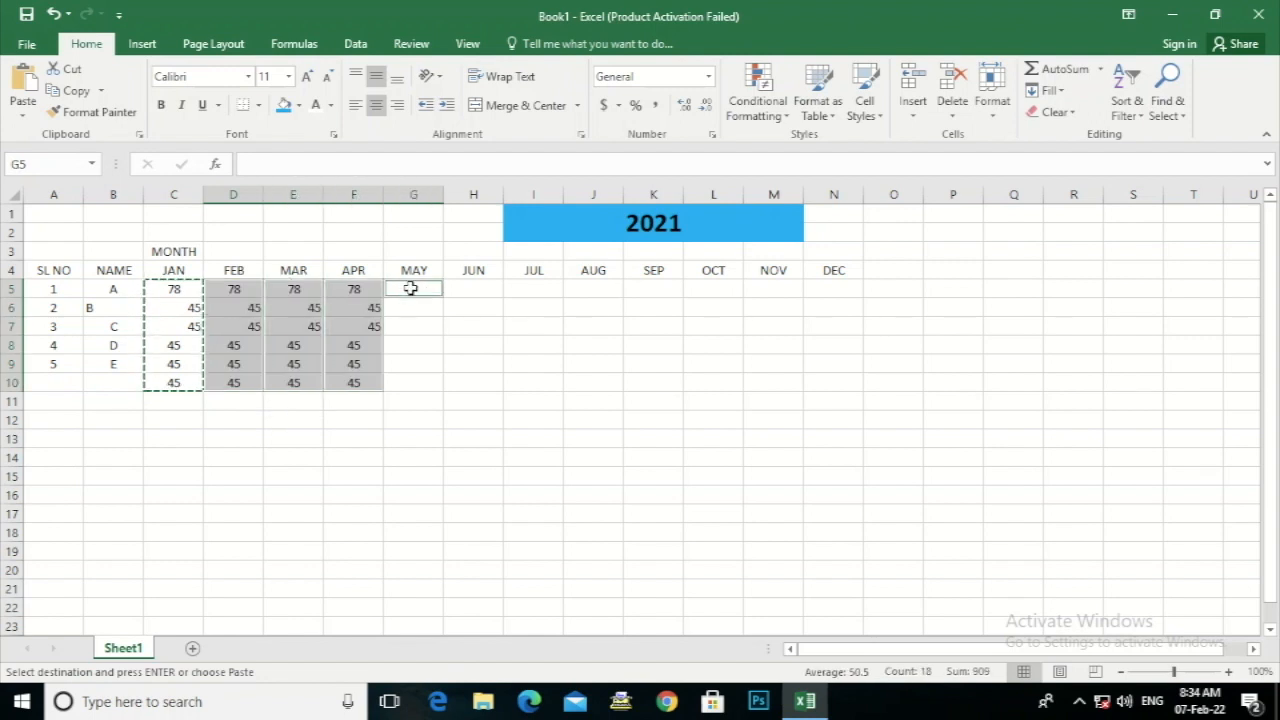
key(ctrl+v)
click(486, 289)
key(ctrl+v)
click(527, 290)
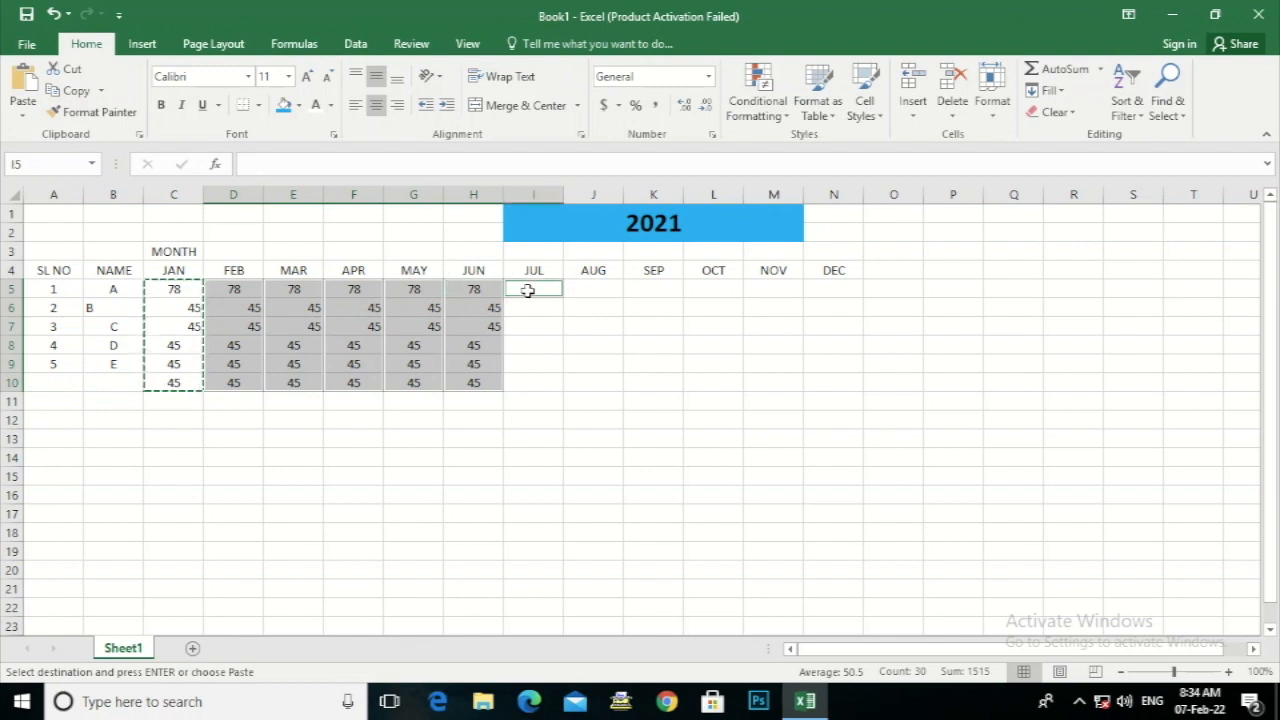
key(ctrl+v)
click(592, 288)
key(ctrl+v)
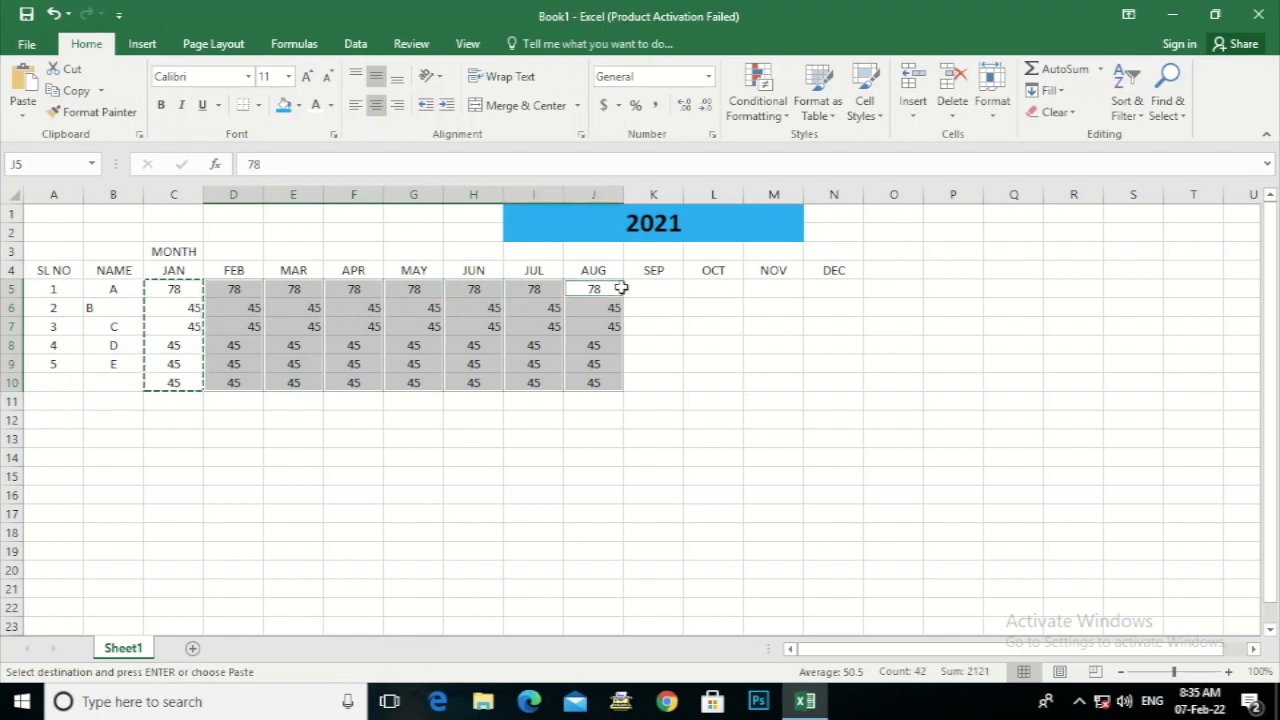
click(674, 288)
key(ctrl+v)
click(700, 289)
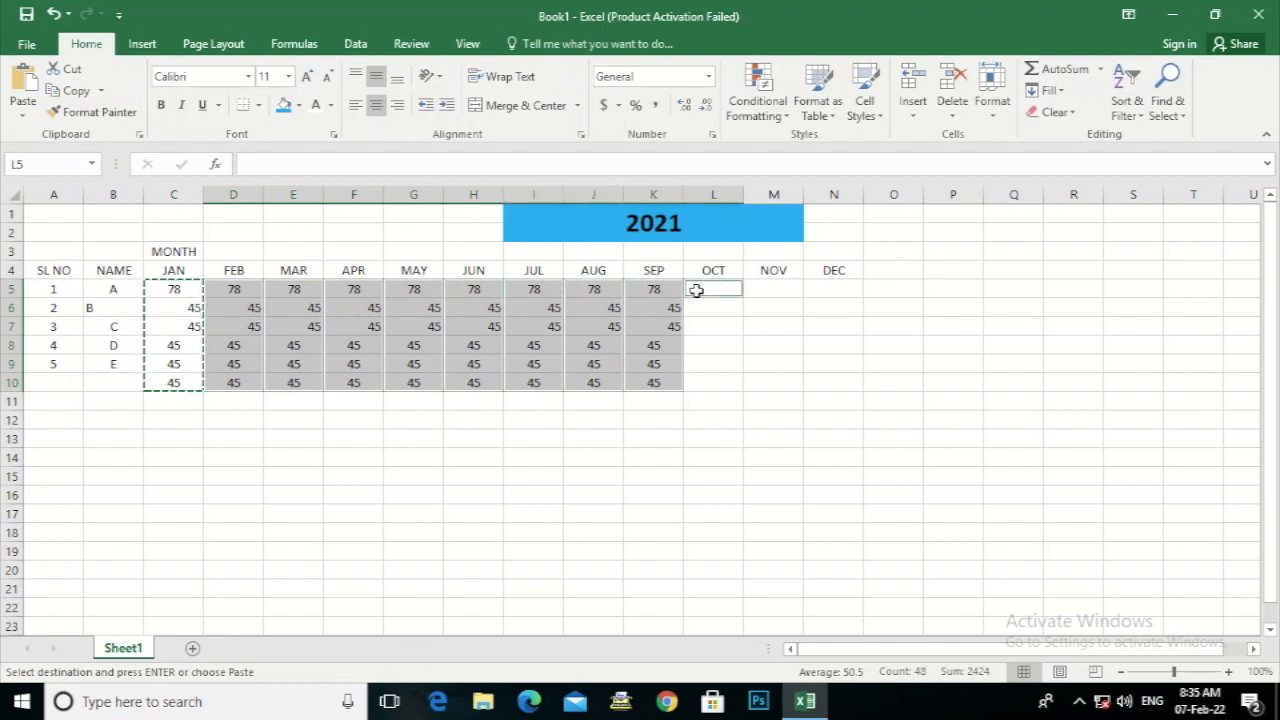
key(ctrl+v)
click(770, 288)
key(ctrl+v)
click(832, 288)
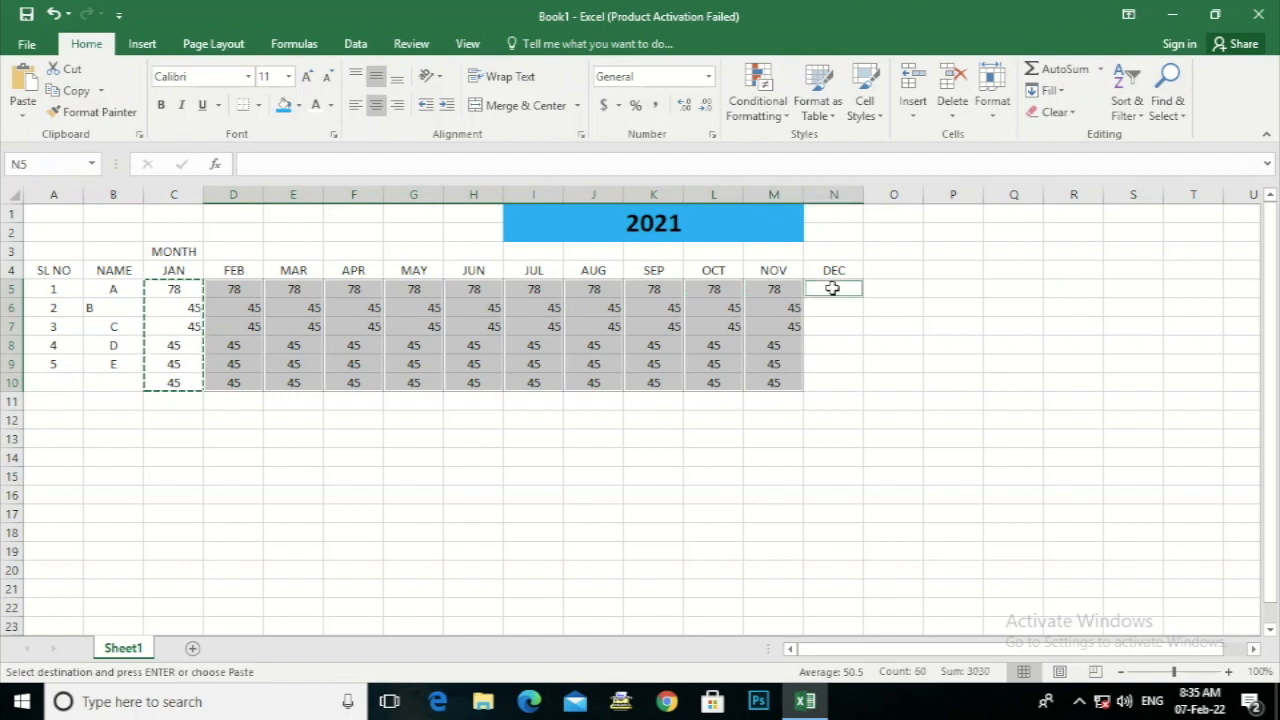
key(ctrl+v)
click(953, 494)
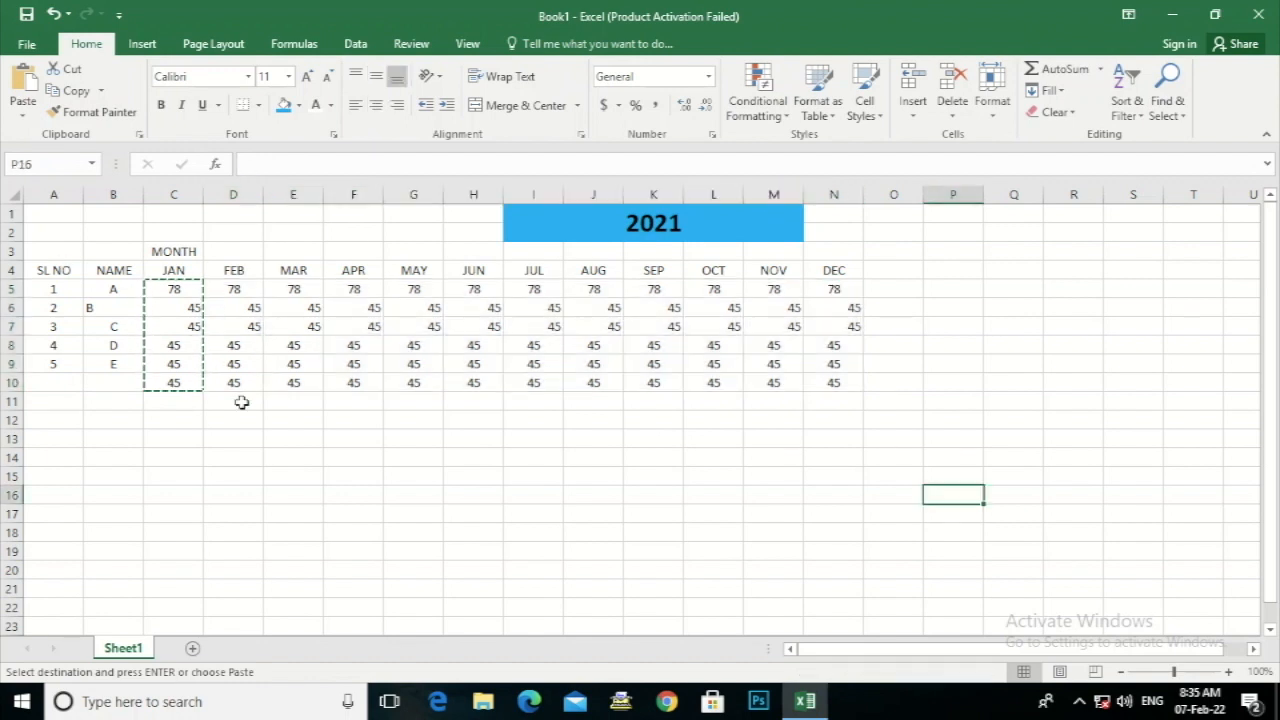
key(Escape)
- Center the contents of the range A4:N10 horizontally and vertically
drag(53, 275, 832, 384)
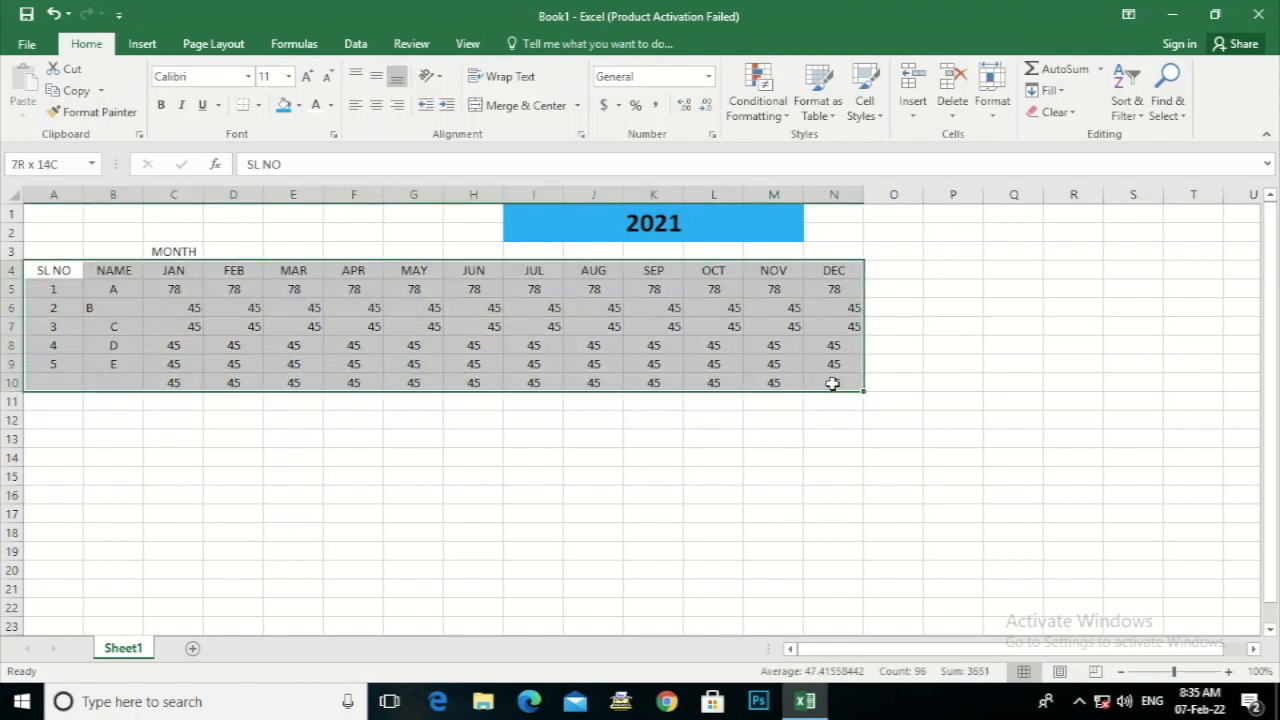
click(376, 105)
click(376, 80)
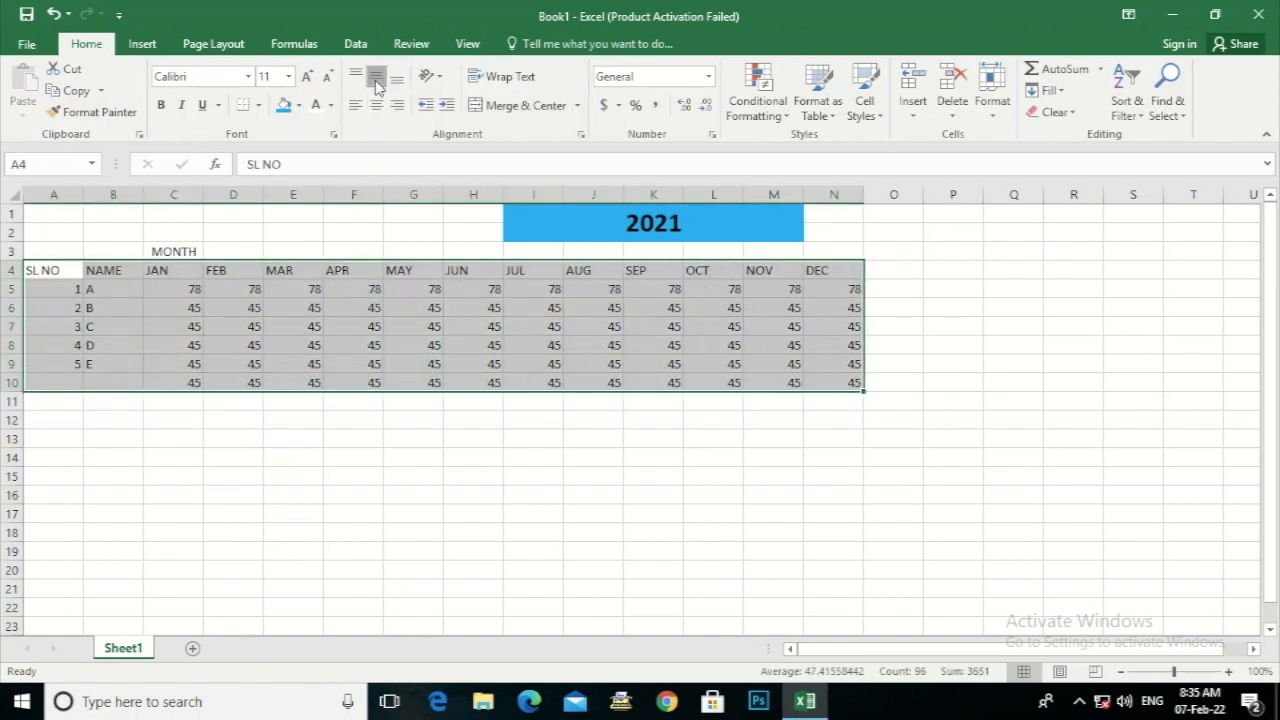
click(376, 105)
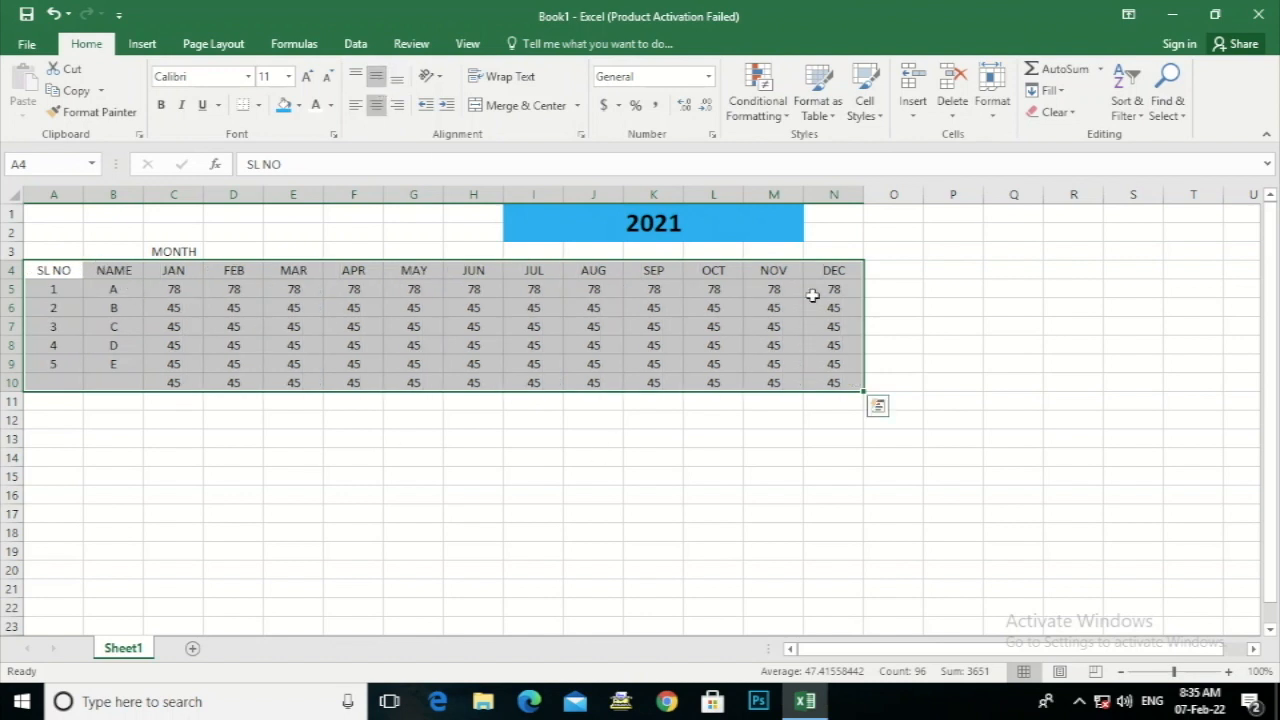
- Enter the heading TOTTAL in O4, directly after the DEC heading
click(897, 271)
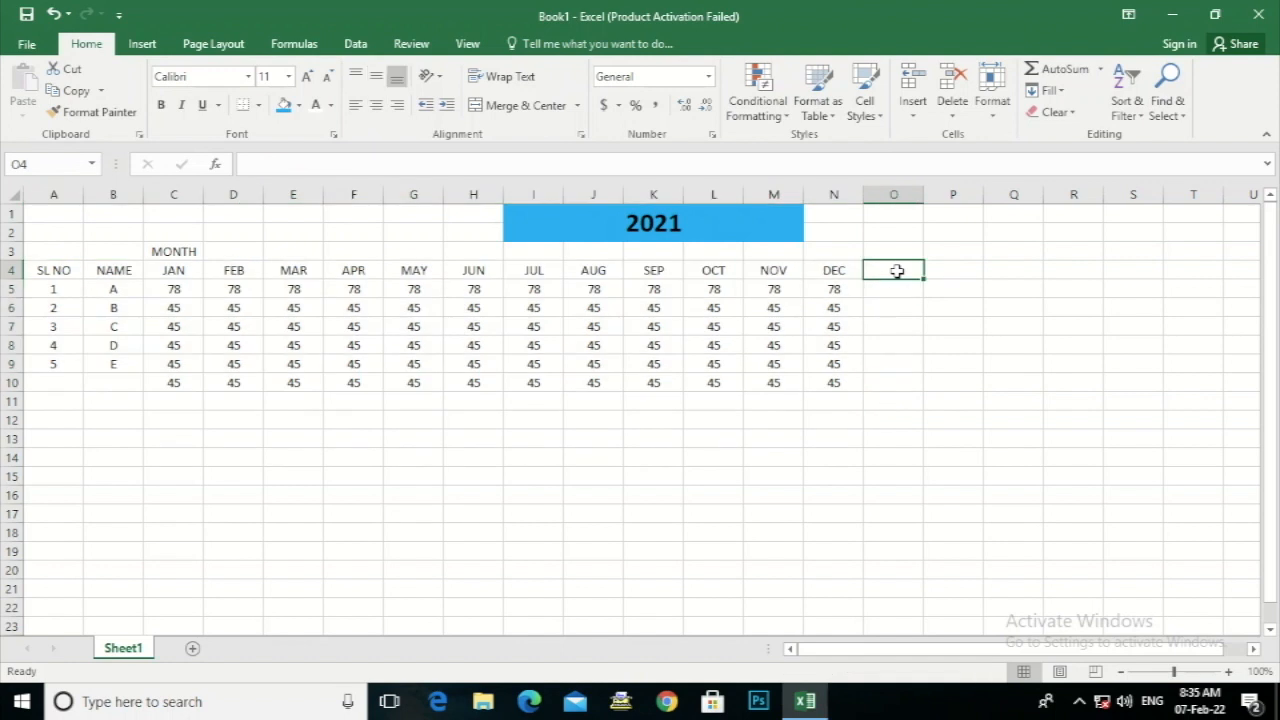
text(TOTTAL)
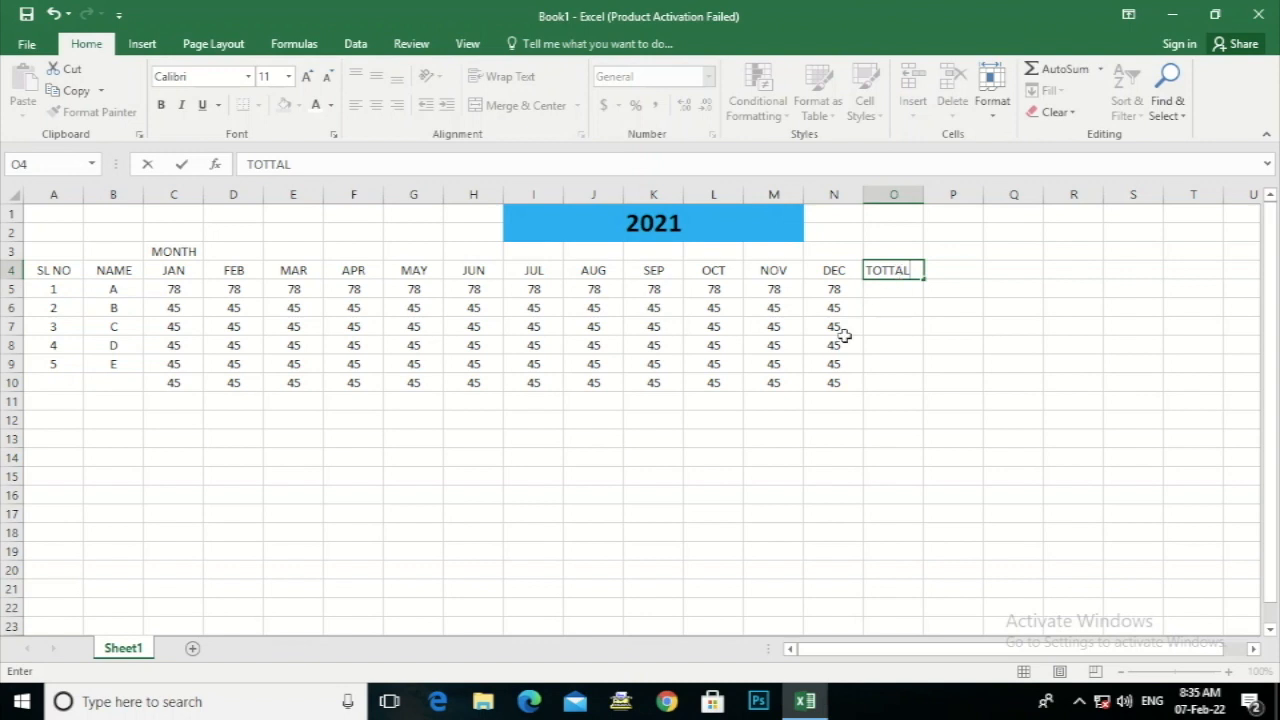
click(845, 339)
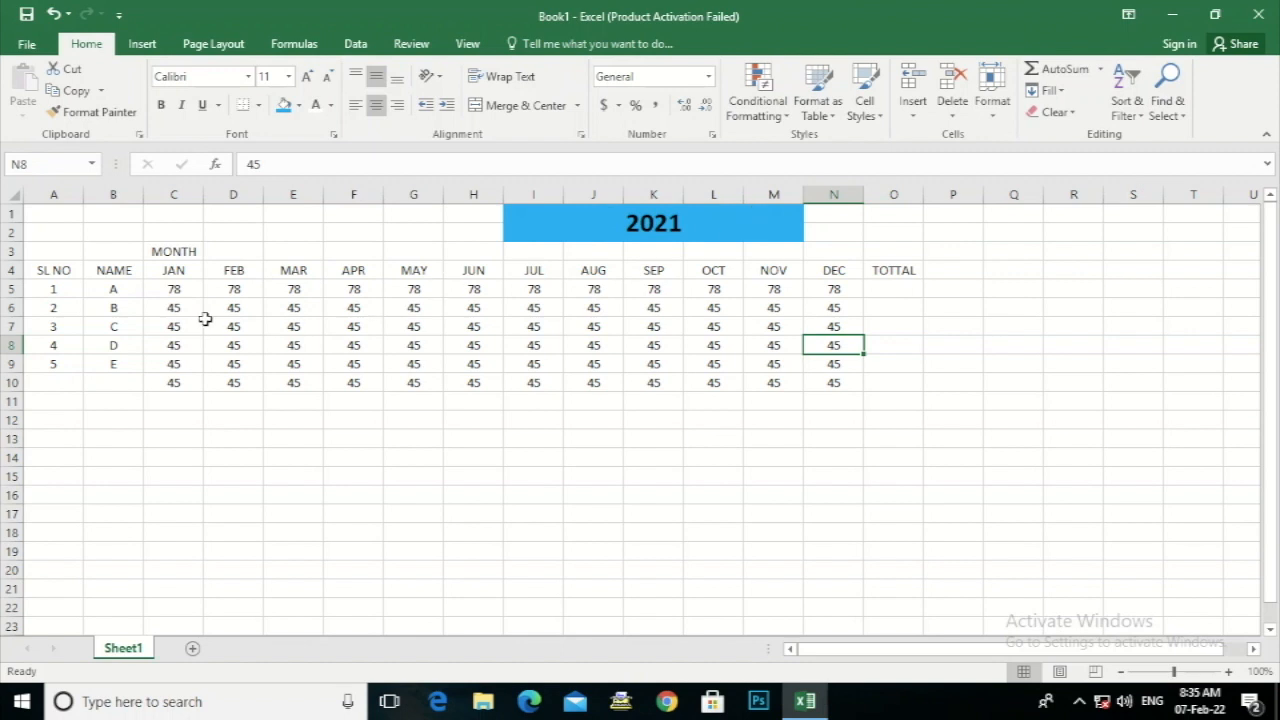
click(112, 290)
click(12, 289)
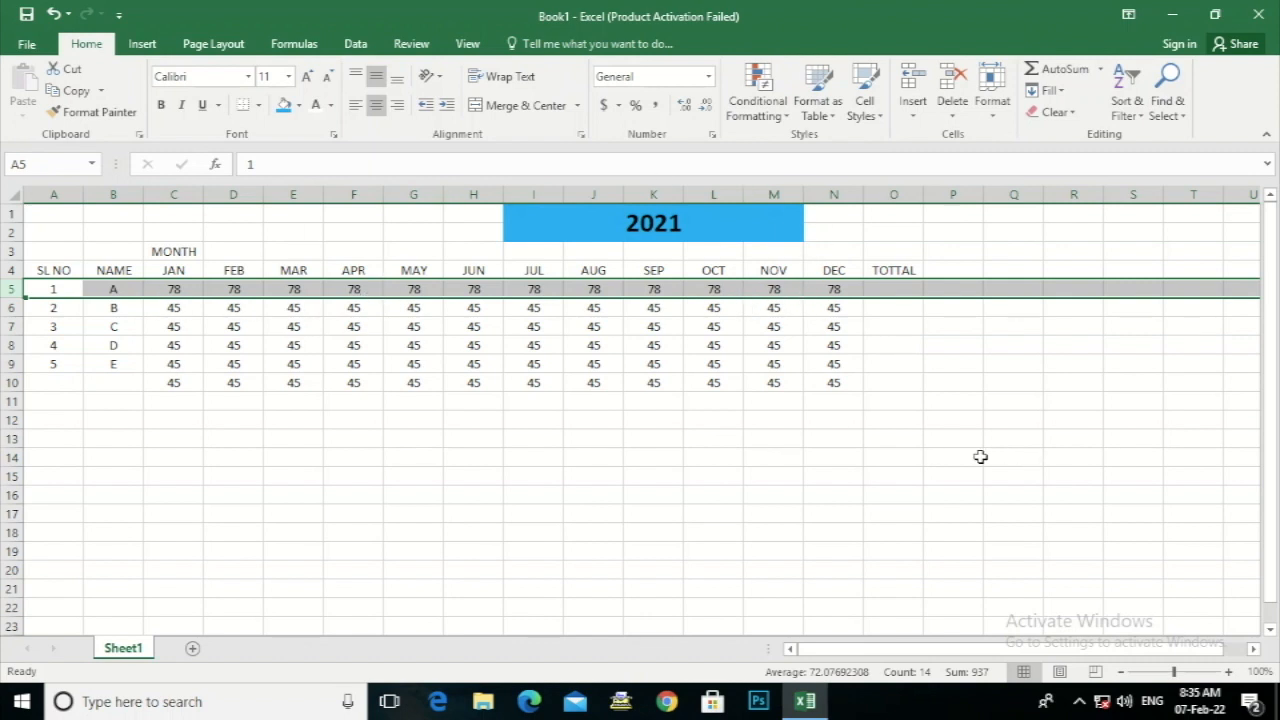
click(1001, 402)
- Sum C5:N5 into O5 with the AutoSum Sum function and fill the formula down to O10
drag(163, 291, 884, 287)
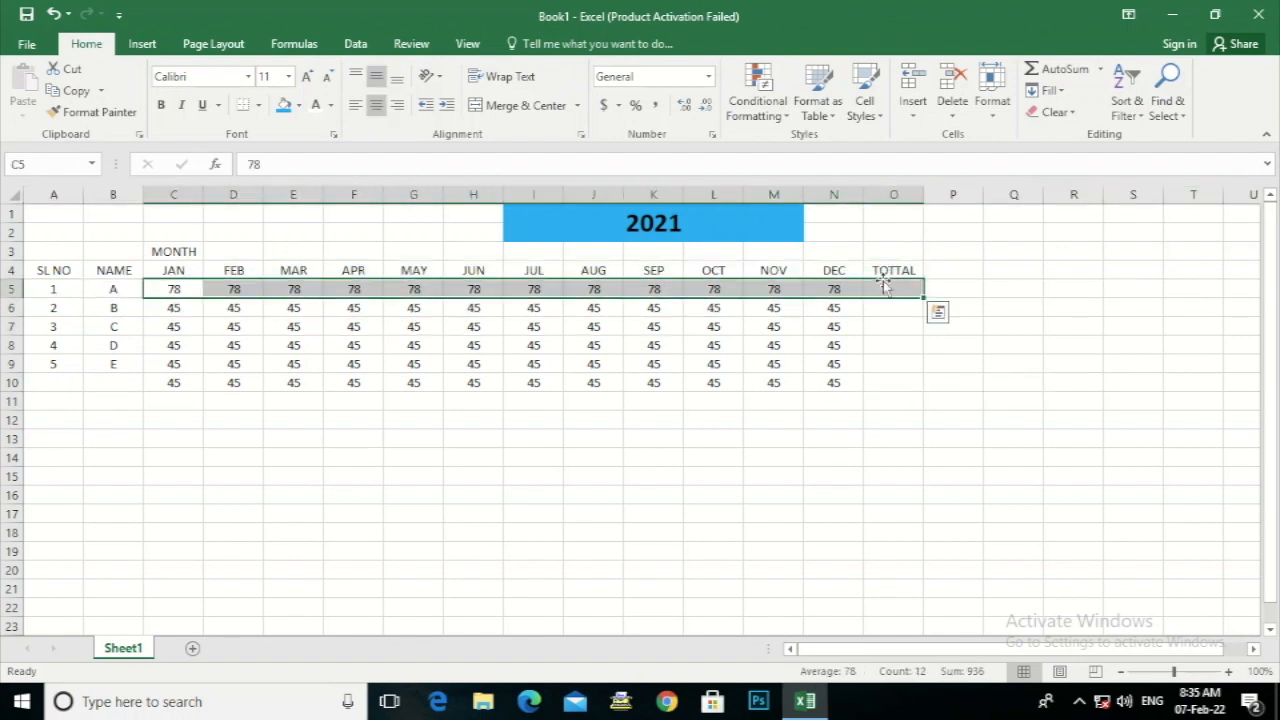
click(1100, 70)
click(1063, 91)
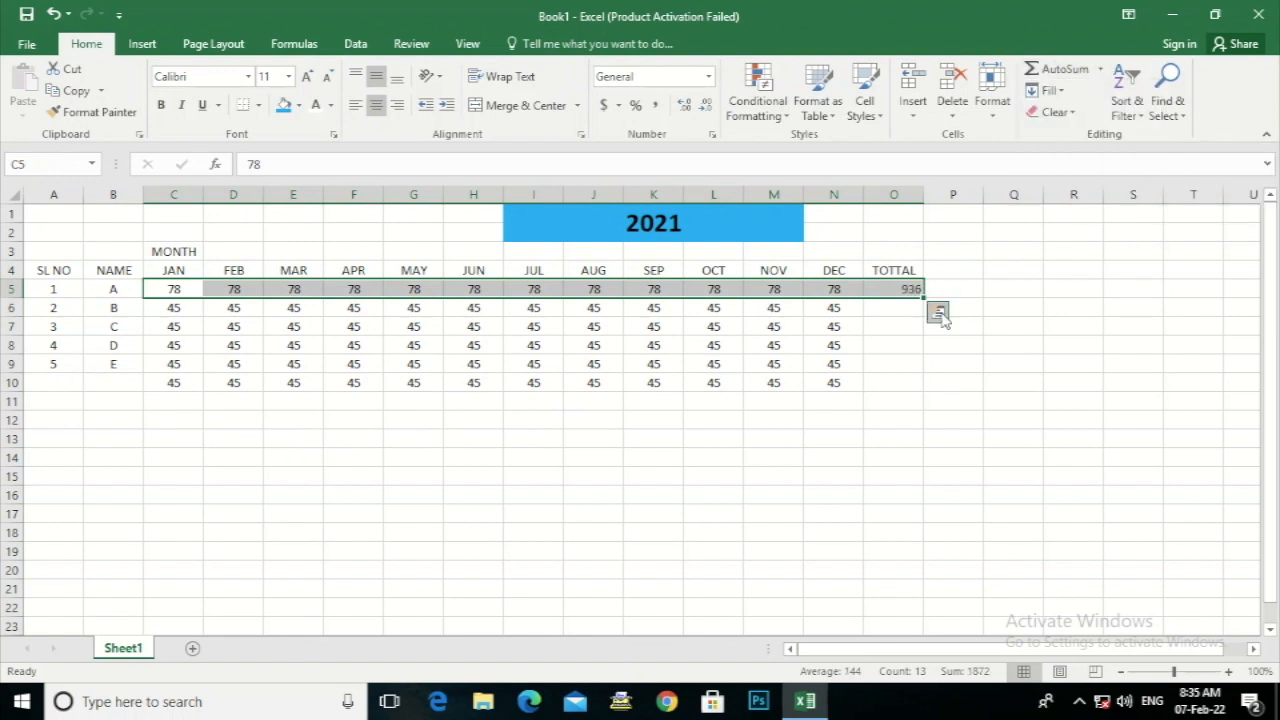
click(889, 322)
click(889, 290)
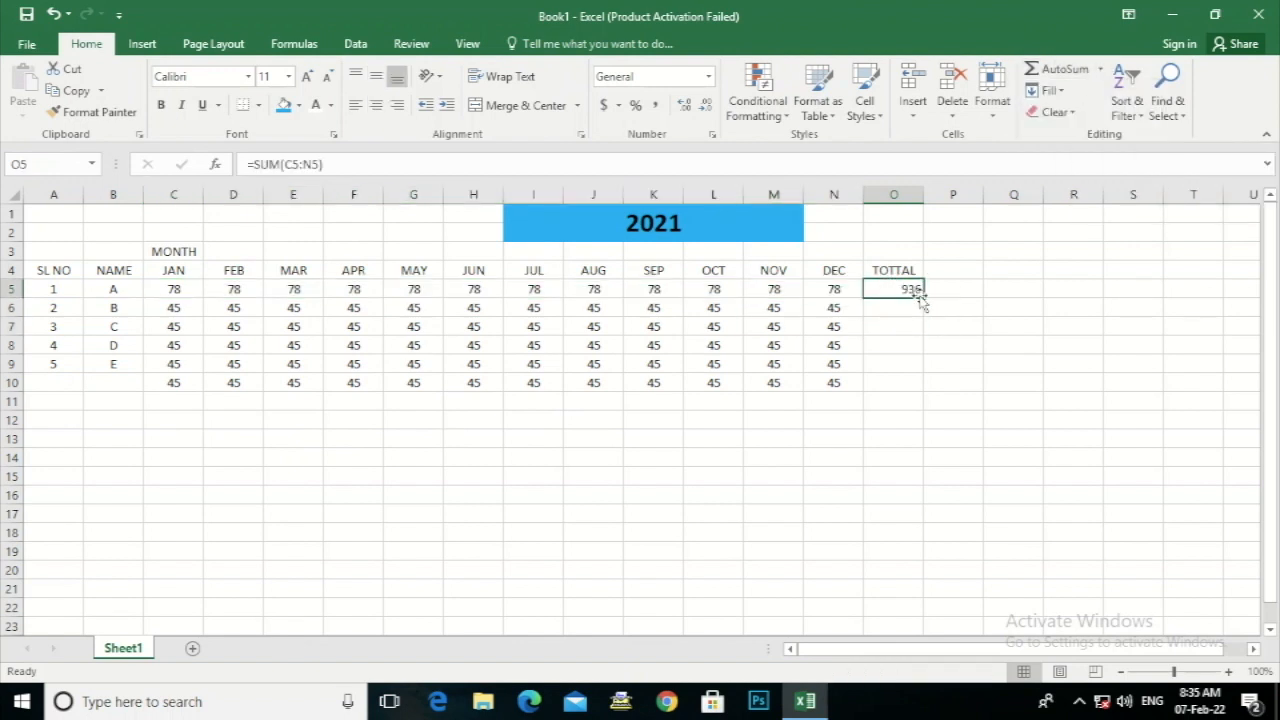
double_click(924, 298)
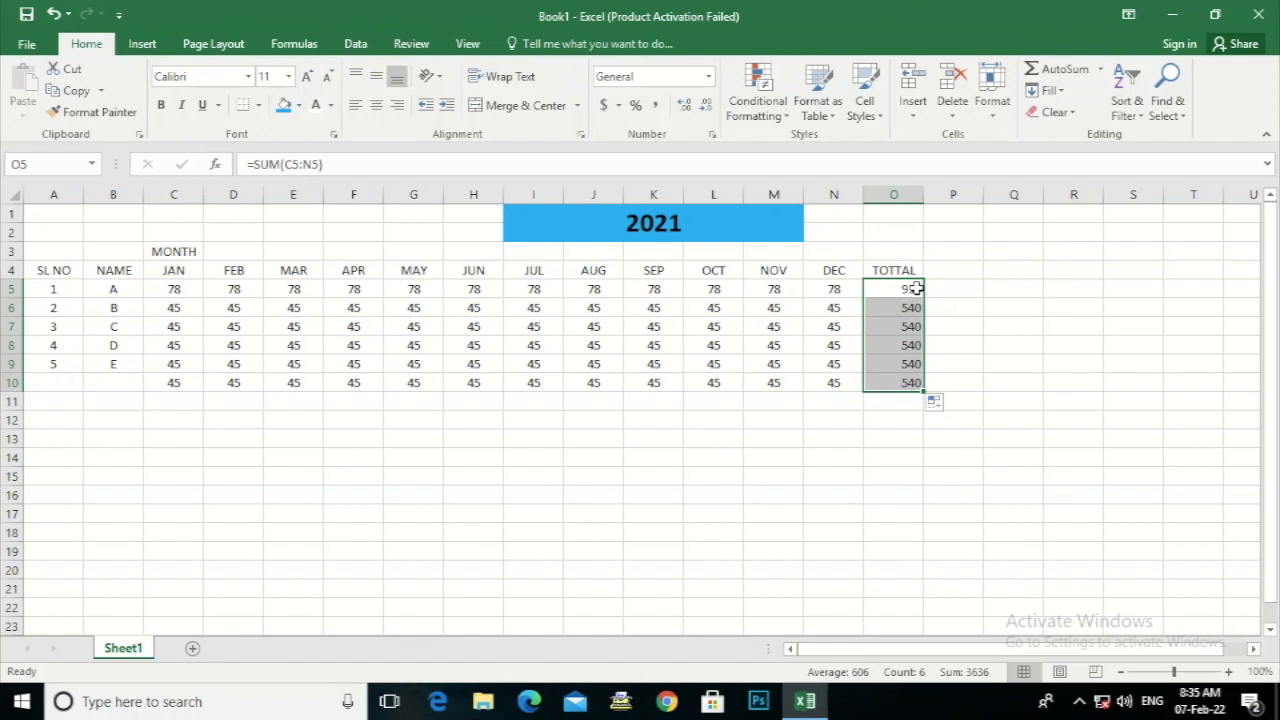
- Undo the fill and the sum in the TOTTAL column cells O5:O10
key(ctrl+z)
click(986, 344)
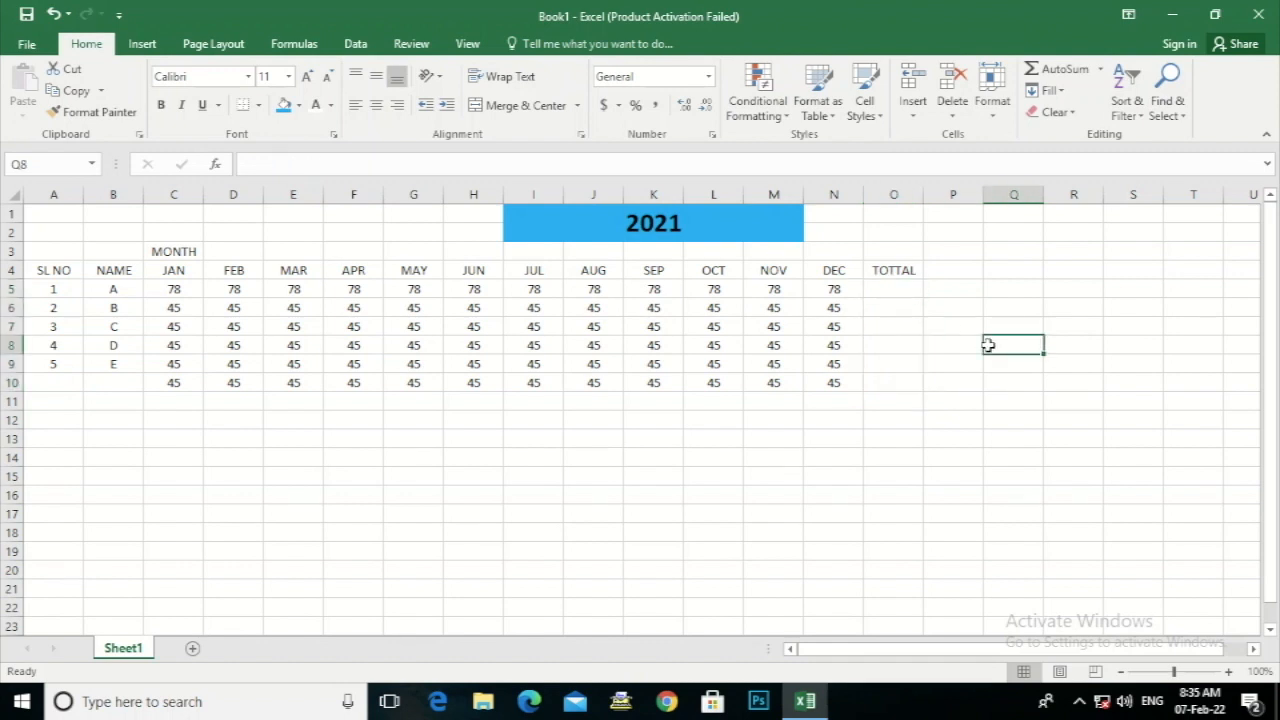
- Sum the month values of all rows from 5 to 10 into O5:O10 in one AutoSum operation
drag(176, 288, 878, 381)
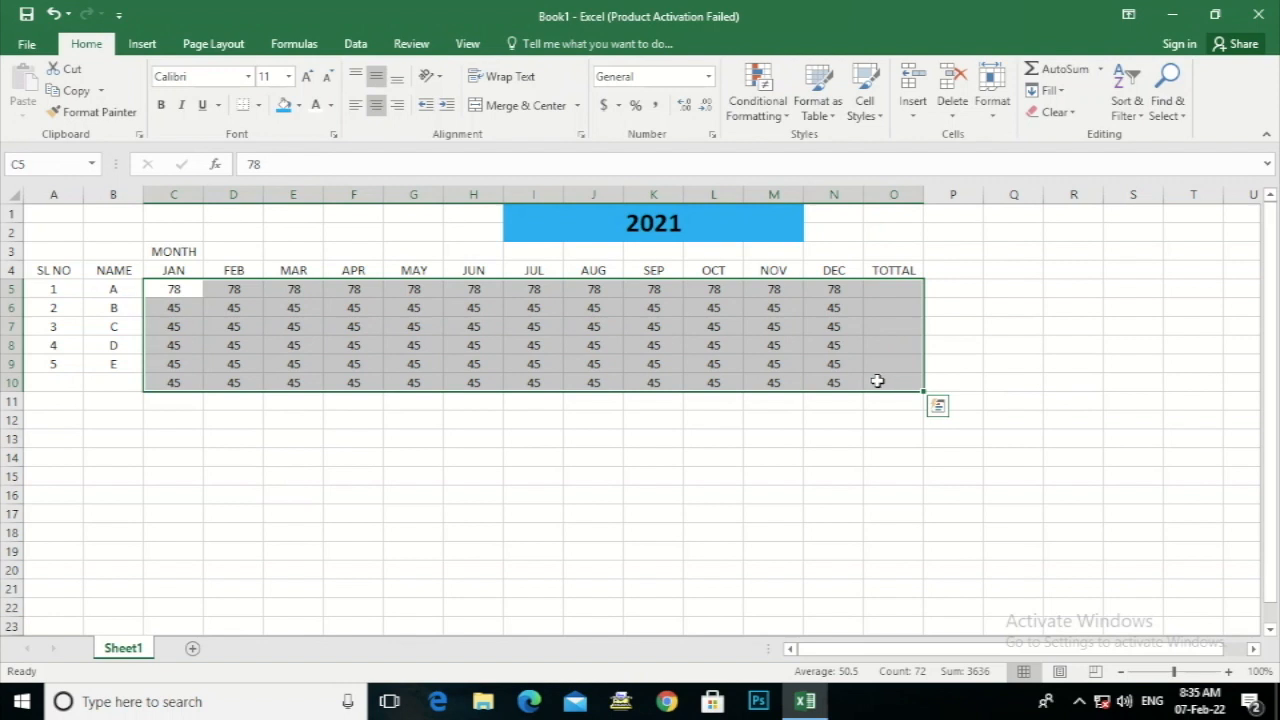
click(1100, 69)
click(1063, 92)
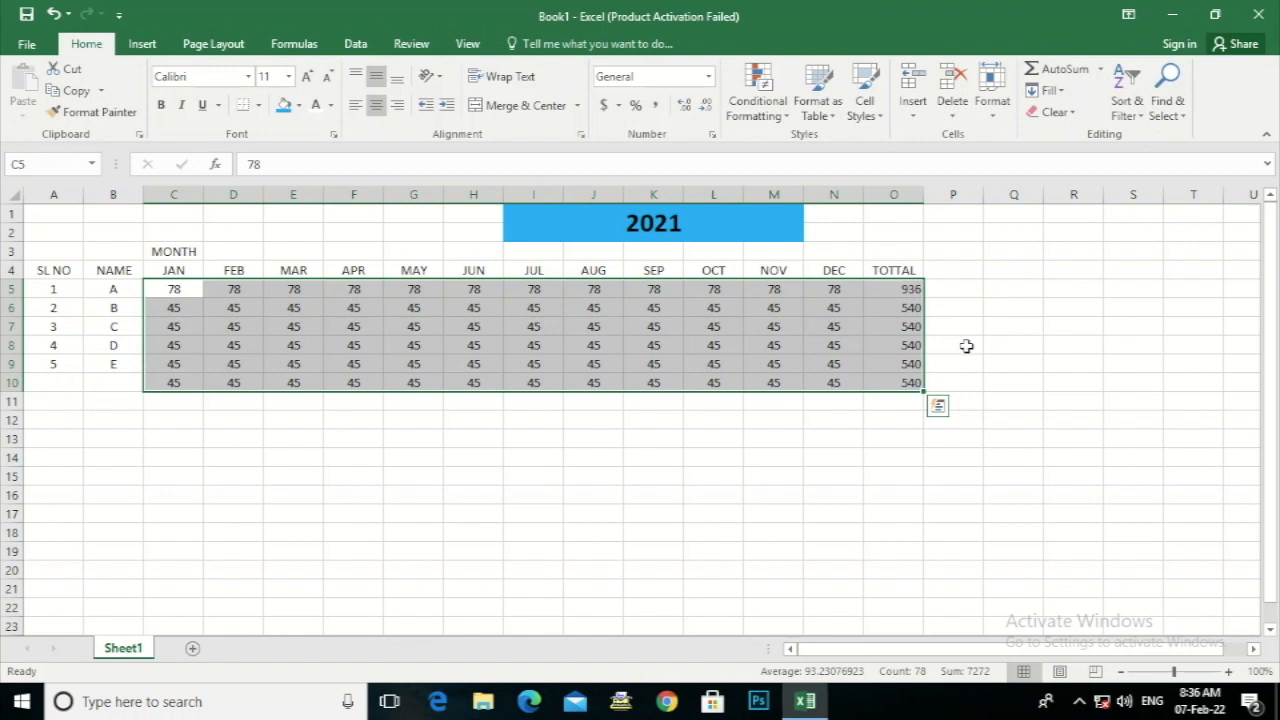
- Center the month values and totals in C5:O10 horizontally and vertically
click(376, 76)
click(377, 104)
click(376, 76)
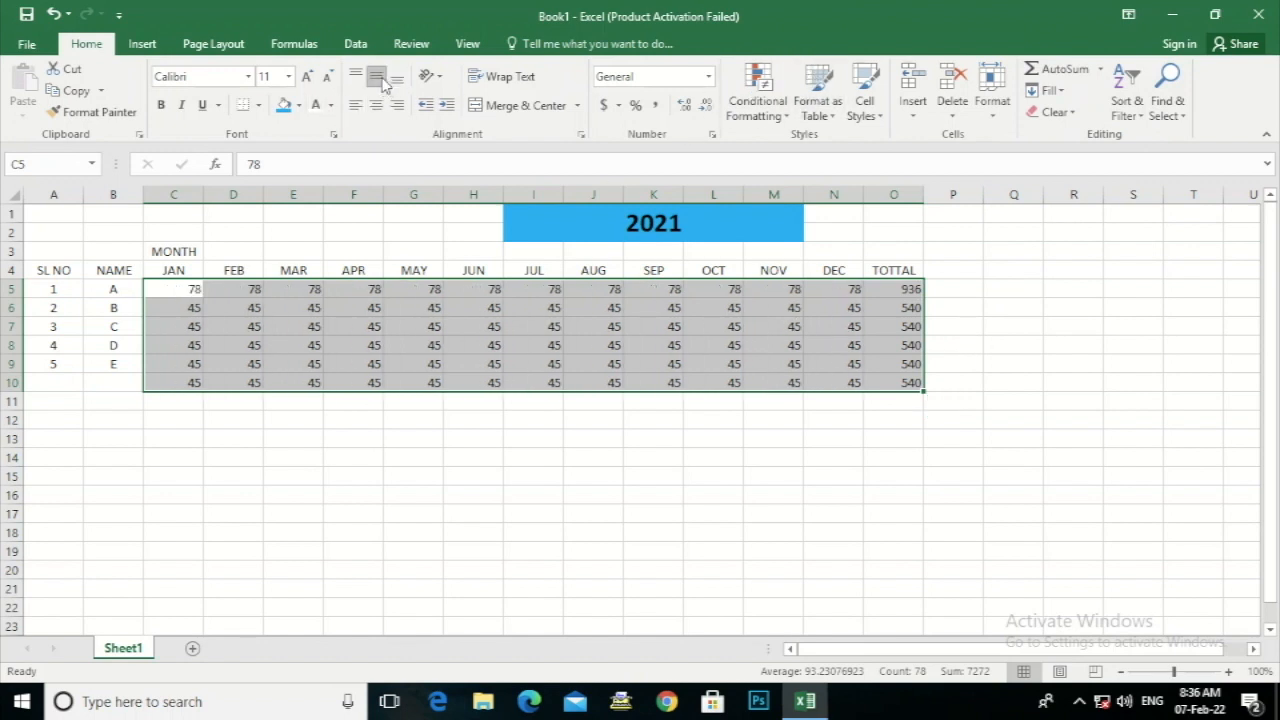
click(377, 105)
- Enter the heading AVG in P4, next to the TOTTAL heading
click(956, 272)
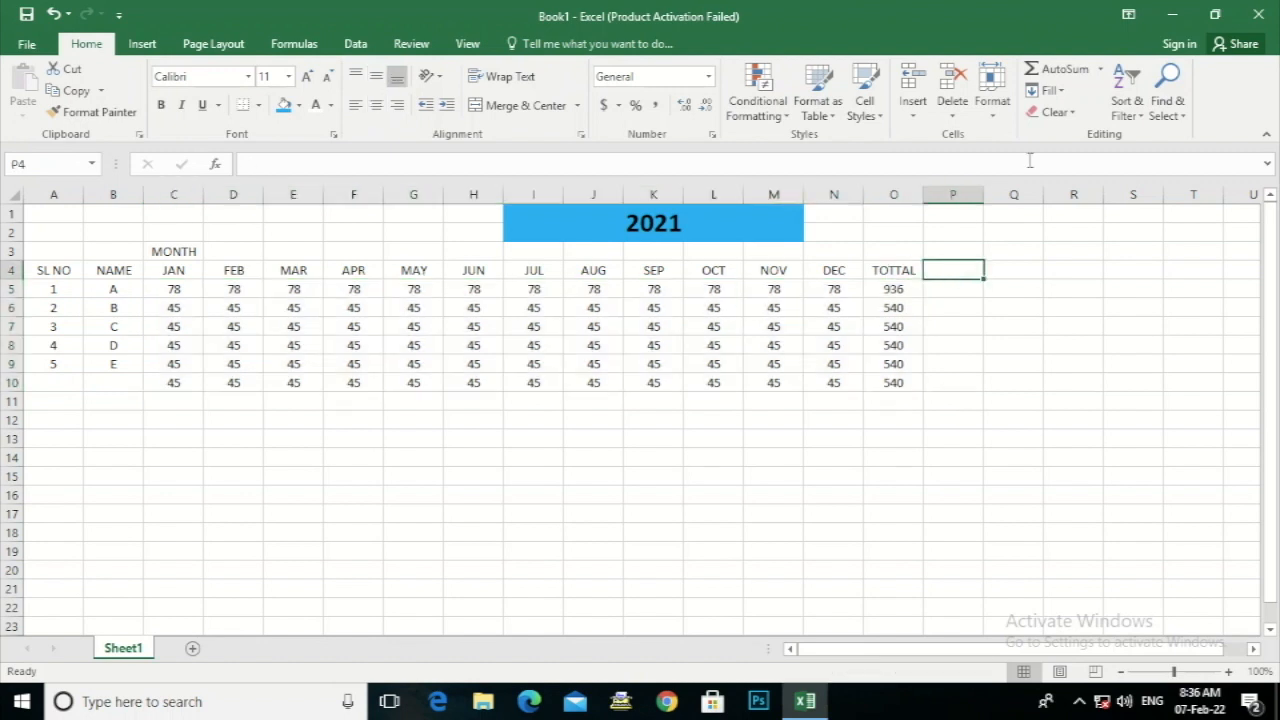
click(1101, 70)
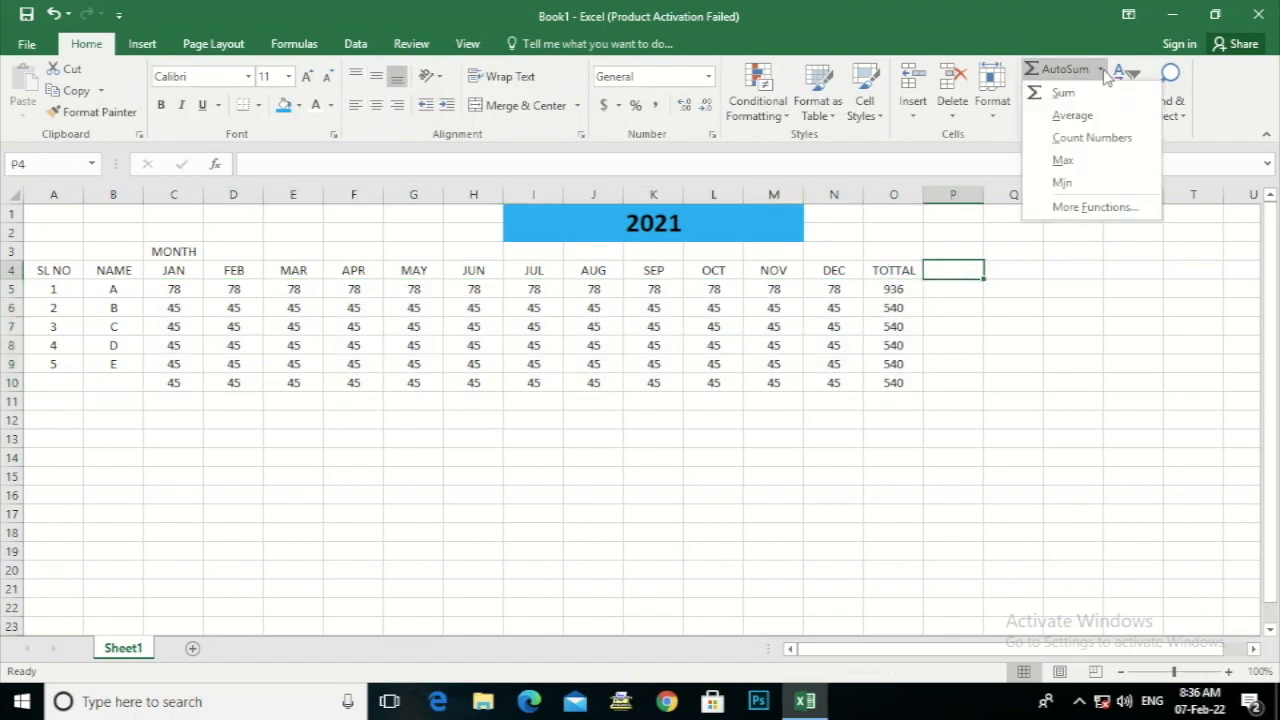
click(960, 274)
text(AV)
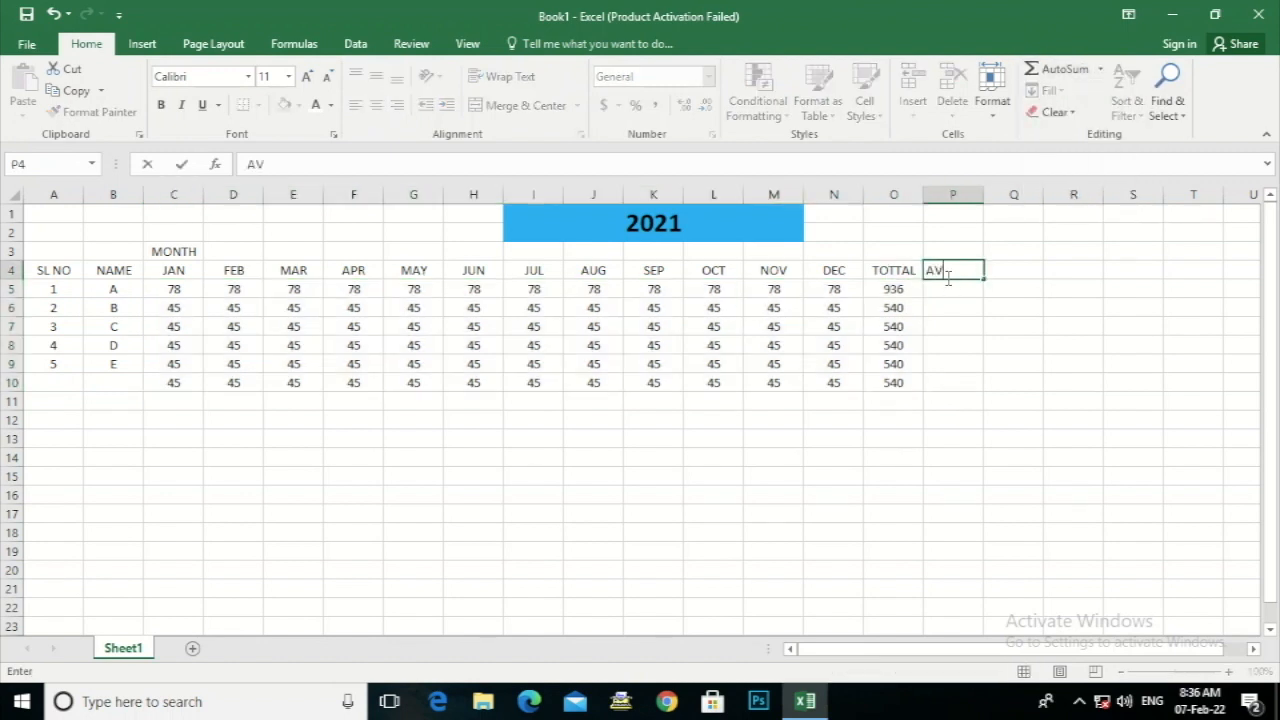
click(993, 338)
- Average columns C to O for rows 5 to 10 into P5:P10 with the AutoSum Average function
drag(173, 289, 963, 392)
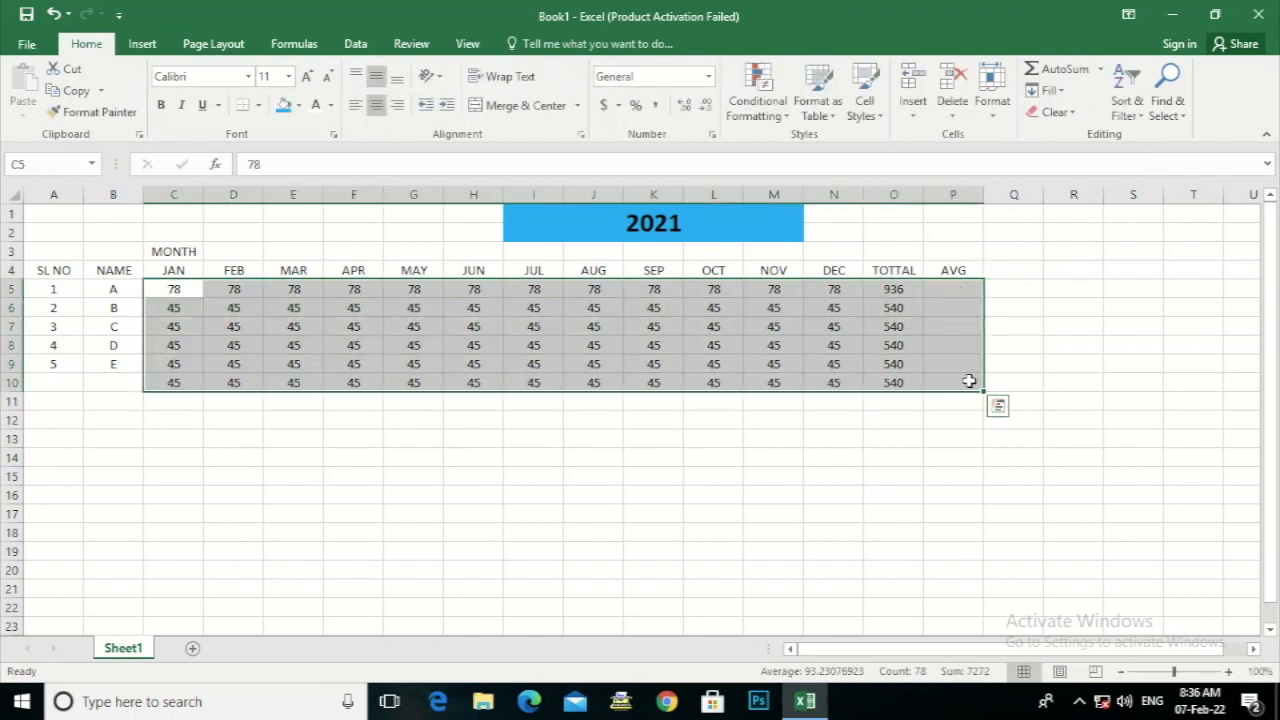
click(1101, 69)
click(1072, 115)
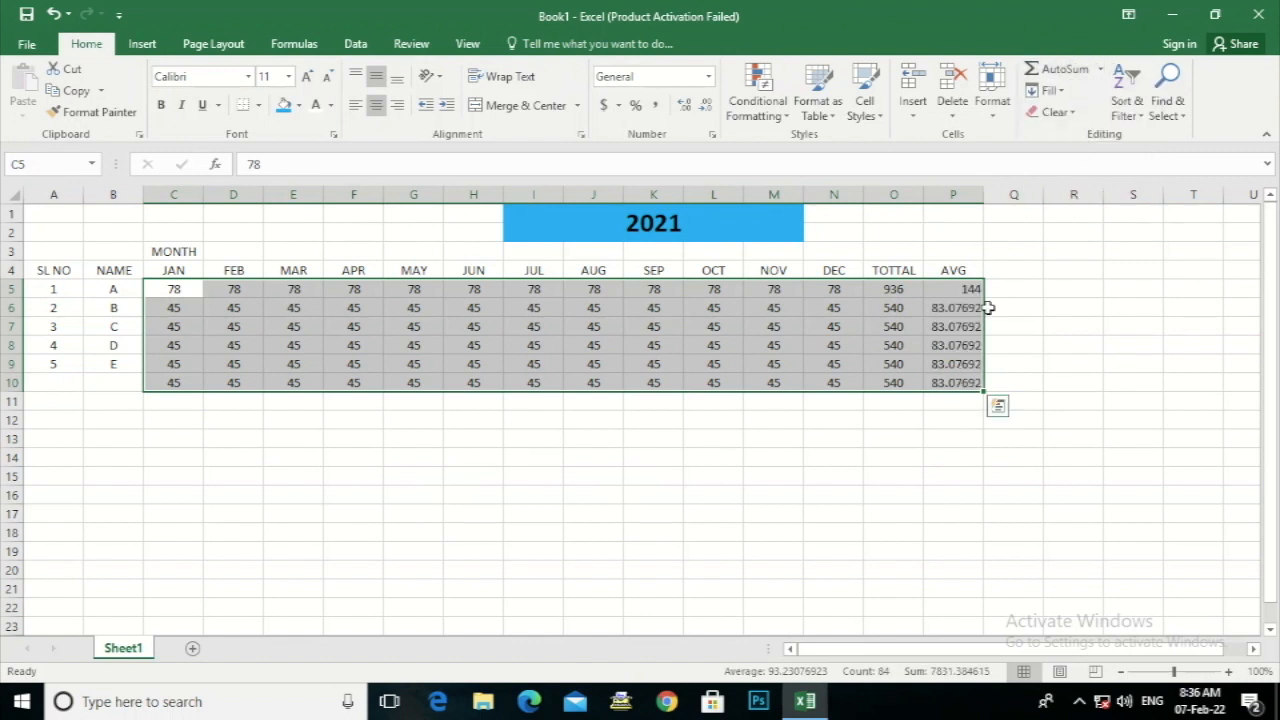
click(1057, 380)
- Decrease the decimals of the averages in P6:P10 until no decimal places are left
drag(954, 308, 953, 383)
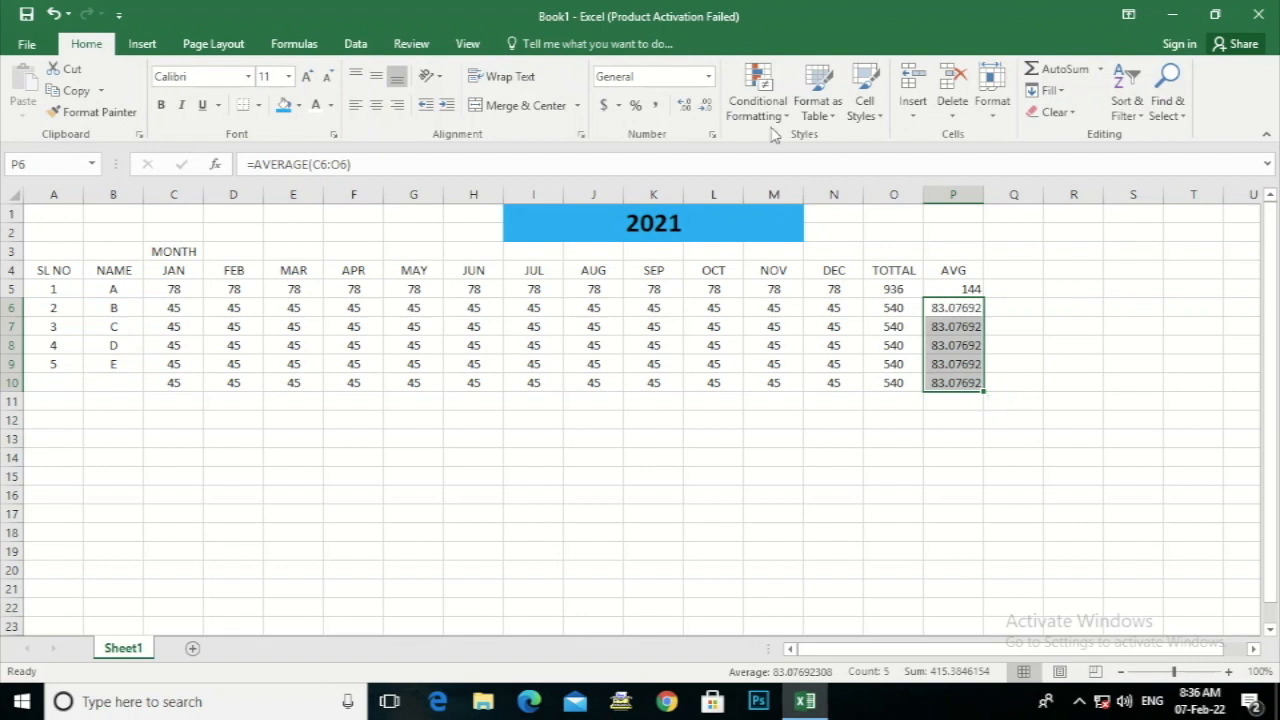
click(710, 114)
click(710, 114)
click(710, 114)
click(710, 114)
click(710, 114)
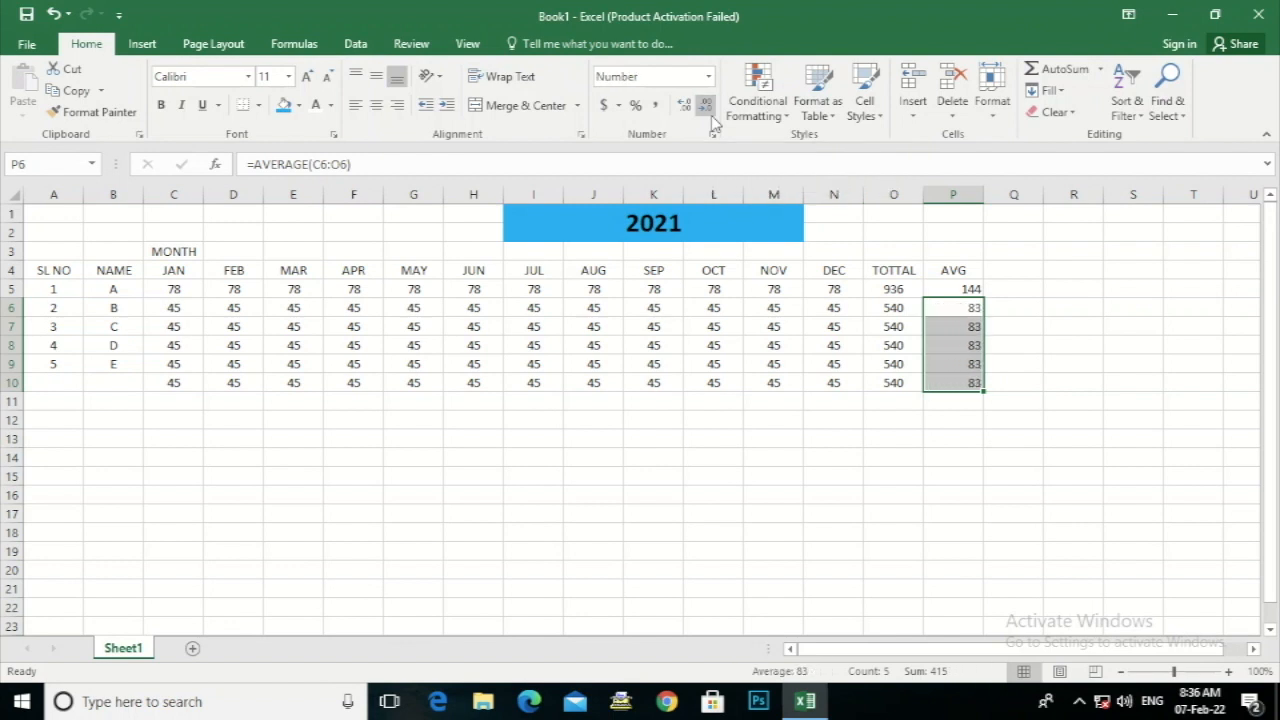
- Increase the decimals of the averages in P6:P10 to three places
click(682, 112)
click(682, 112)
click(682, 112)
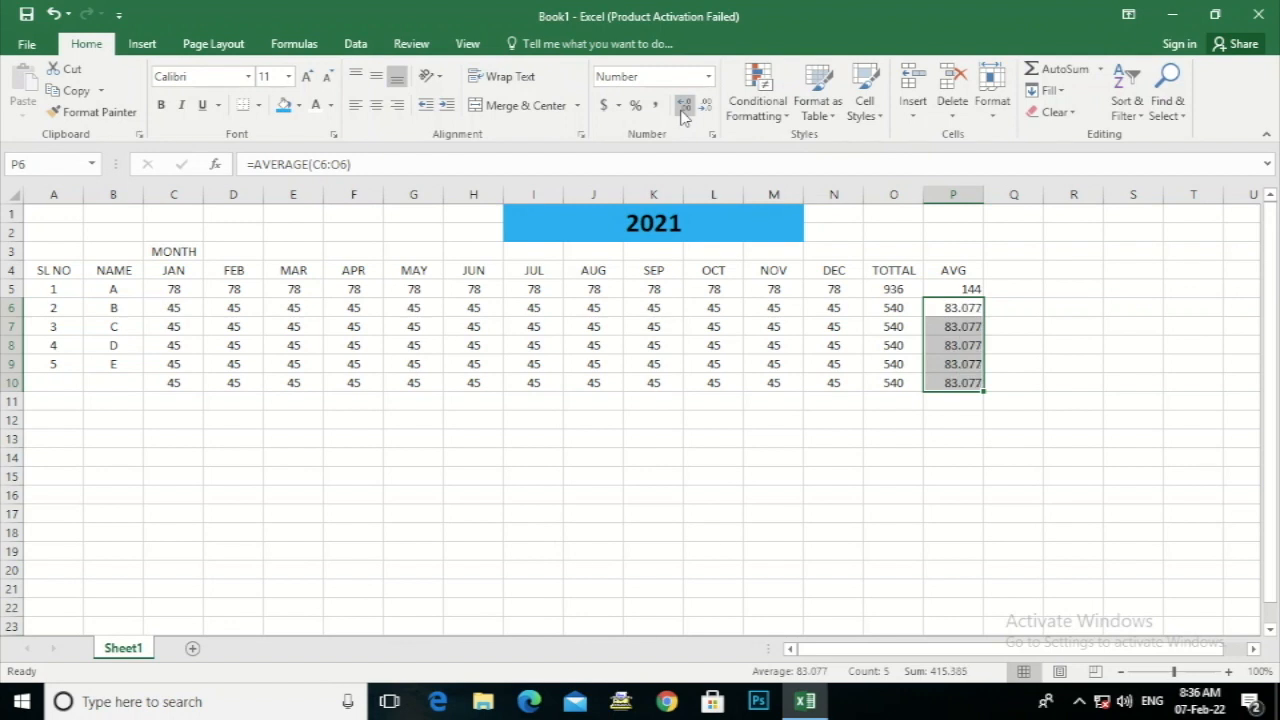
- Undo the recent decimal changes in P6:P10, going back to the earlier three-decimal format
key(ctrl+z)
key(ctrl+z)
key(ctrl+z)
key(ctrl+z)
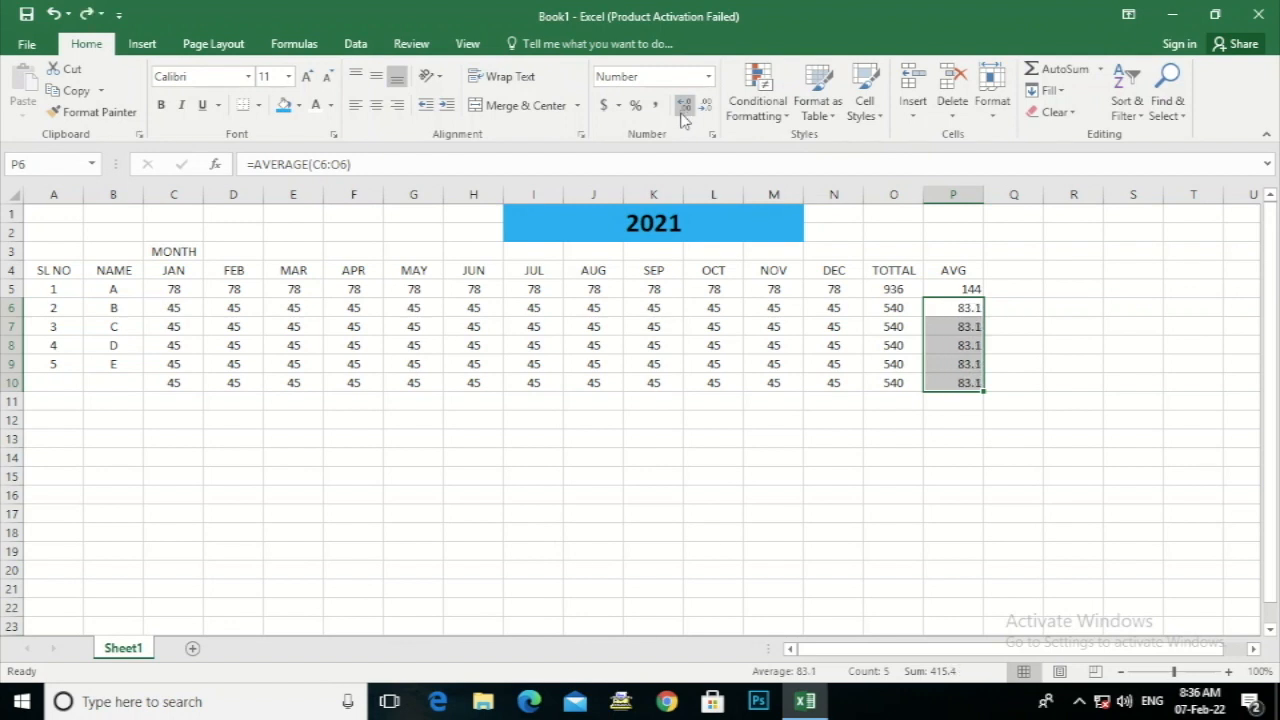
key(ctrl+z)
key(ctrl+z)
key(ctrl+z)
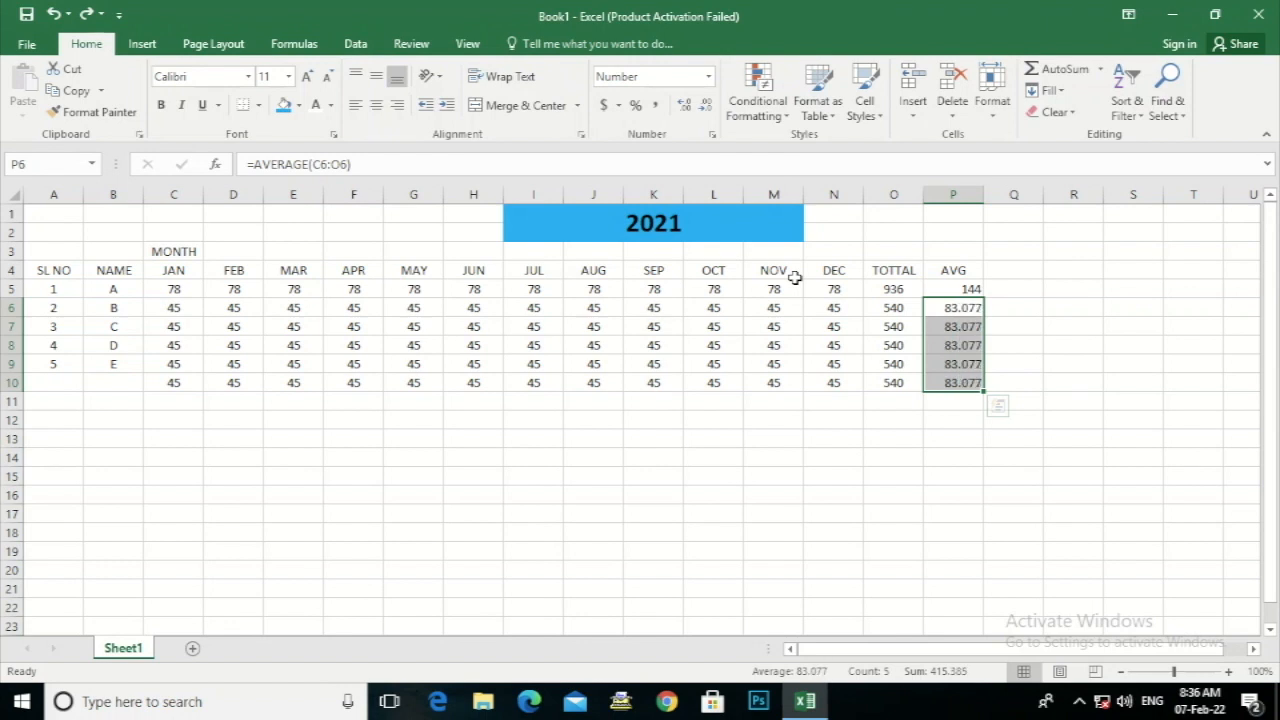
- Undo back past the averages in column P and recalculate them for rows 5 to 10 with the AutoSum Average function
key(ctrl+z)
key(ctrl+z)
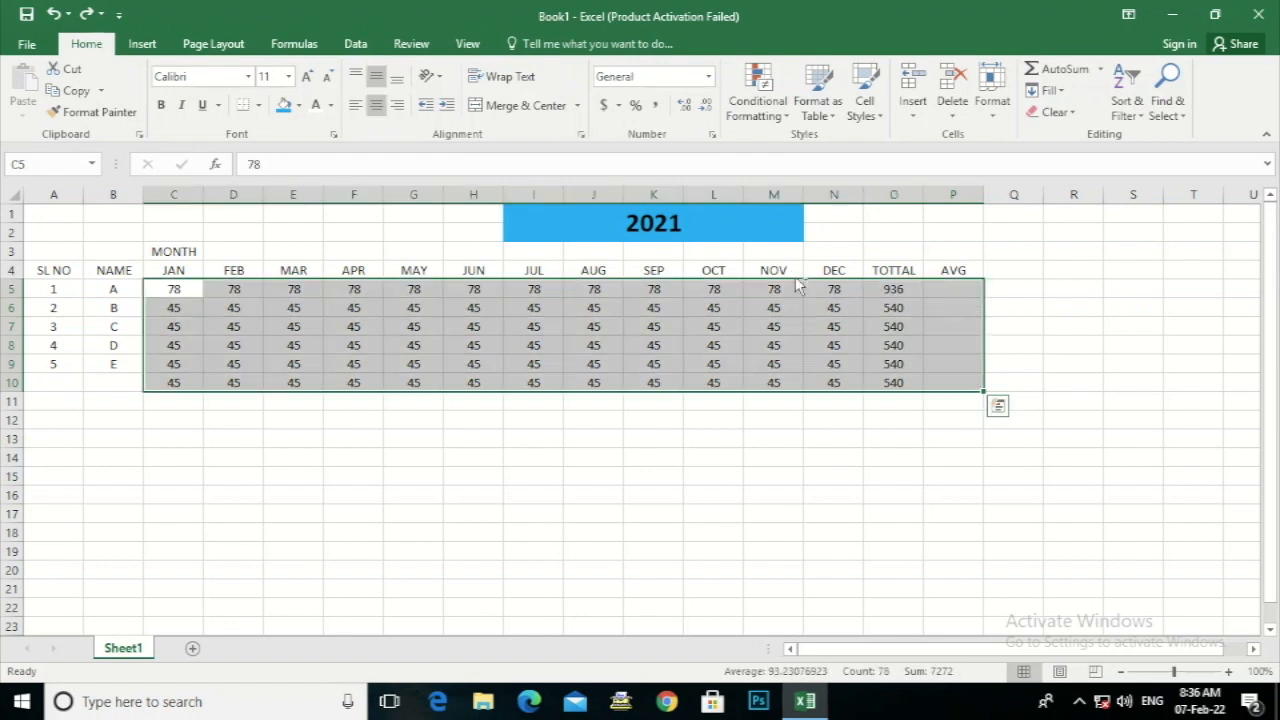
click(1100, 69)
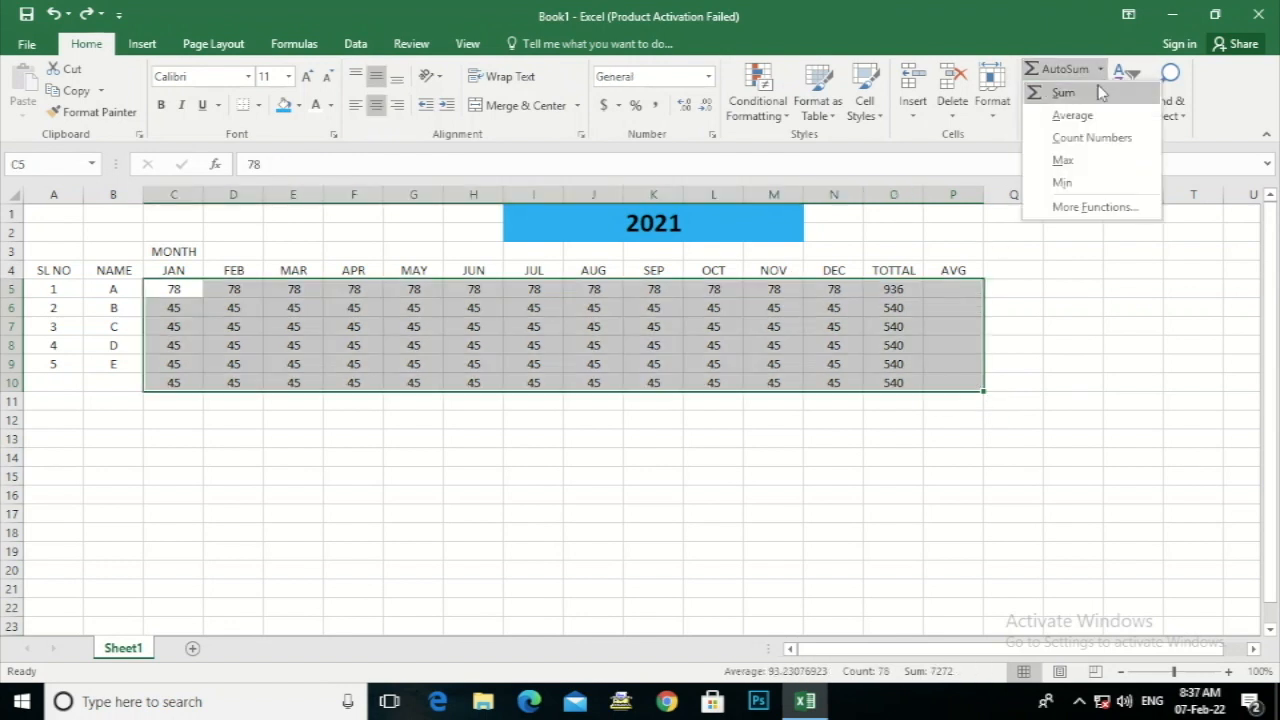
click(1066, 114)
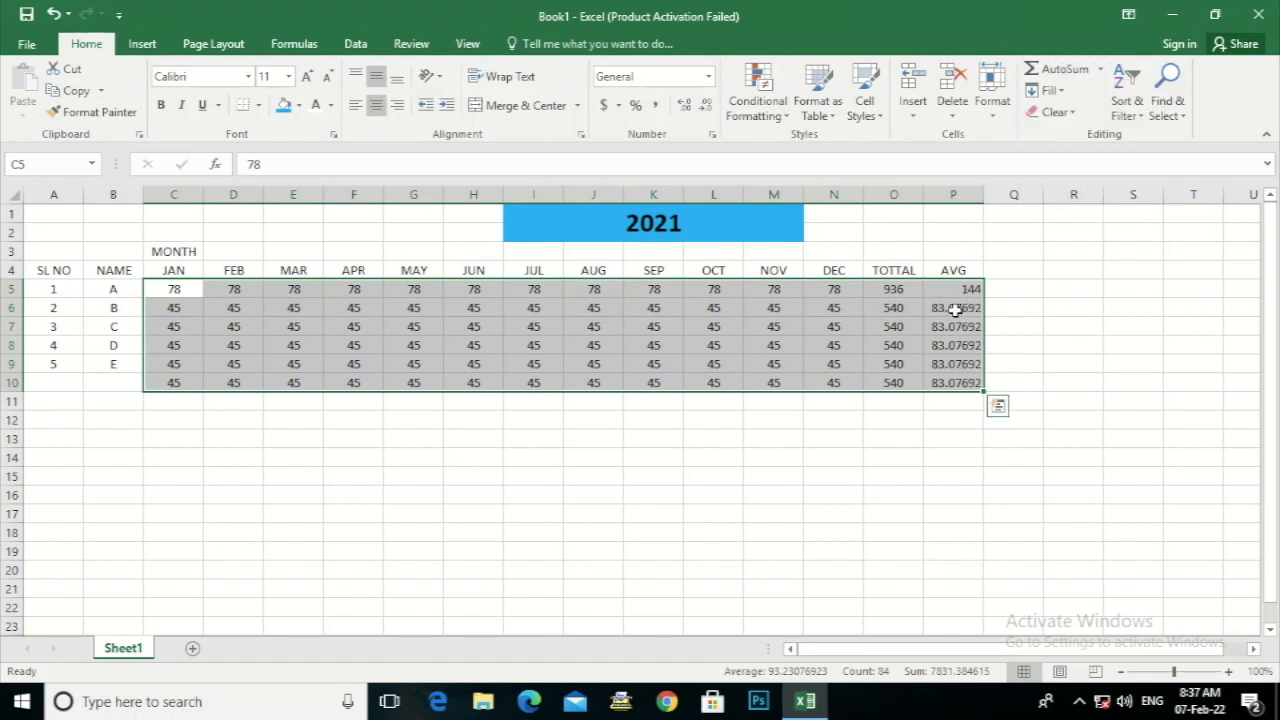
- Decrease the decimals of the averages in P6:P10 to zero and centre them horizontally and vertically in their cells
drag(955, 310, 971, 380)
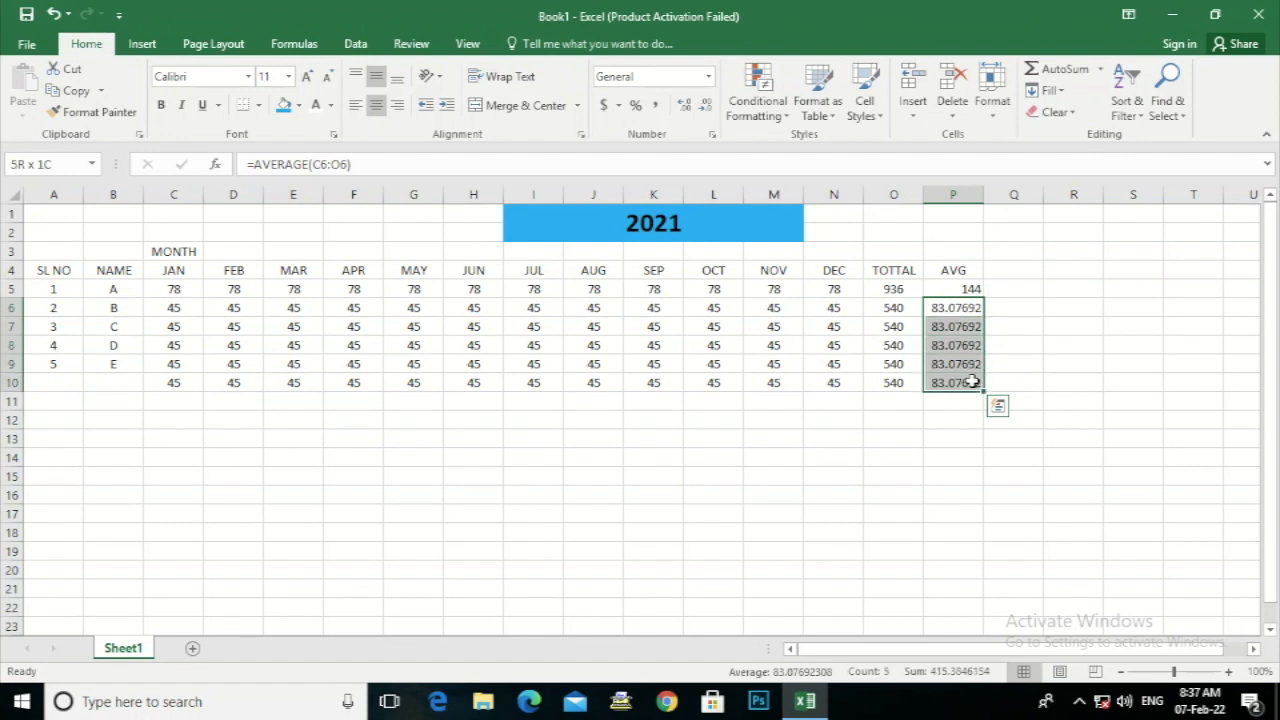
click(705, 105)
click(708, 108)
click(708, 108)
click(708, 108)
click(708, 108)
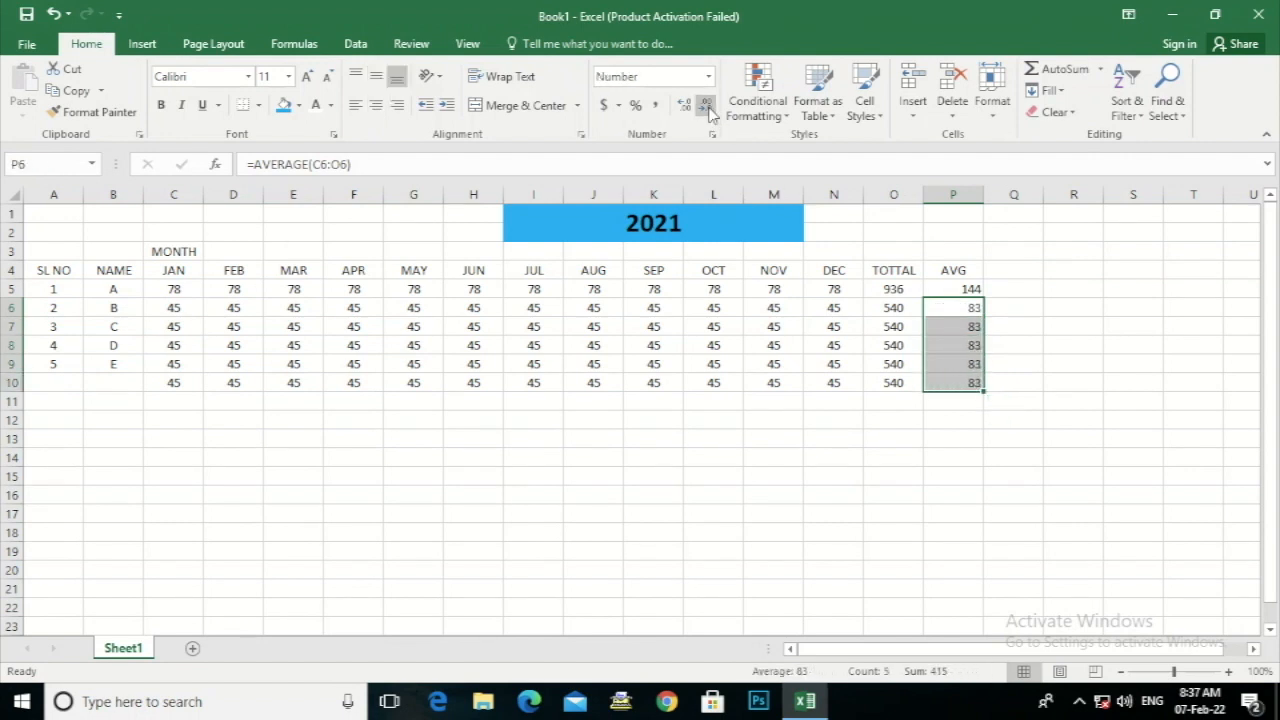
click(376, 105)
click(376, 76)
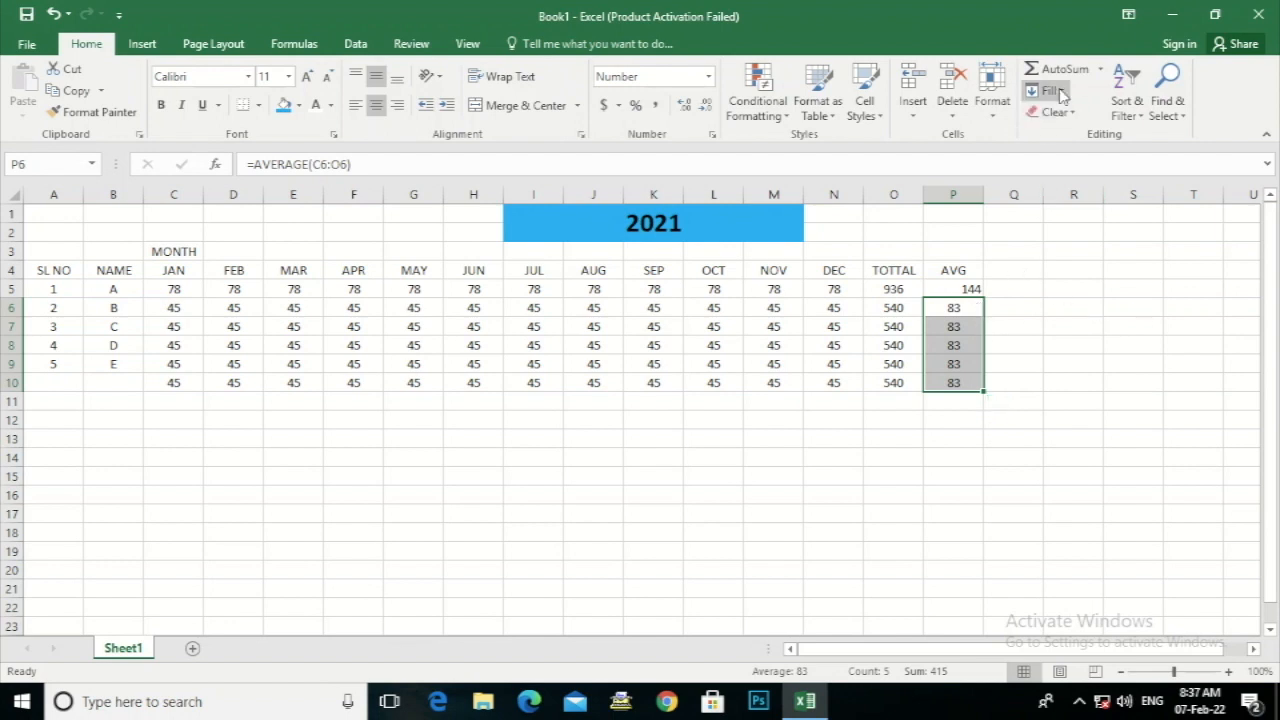
click(1101, 69)
click(1080, 697)
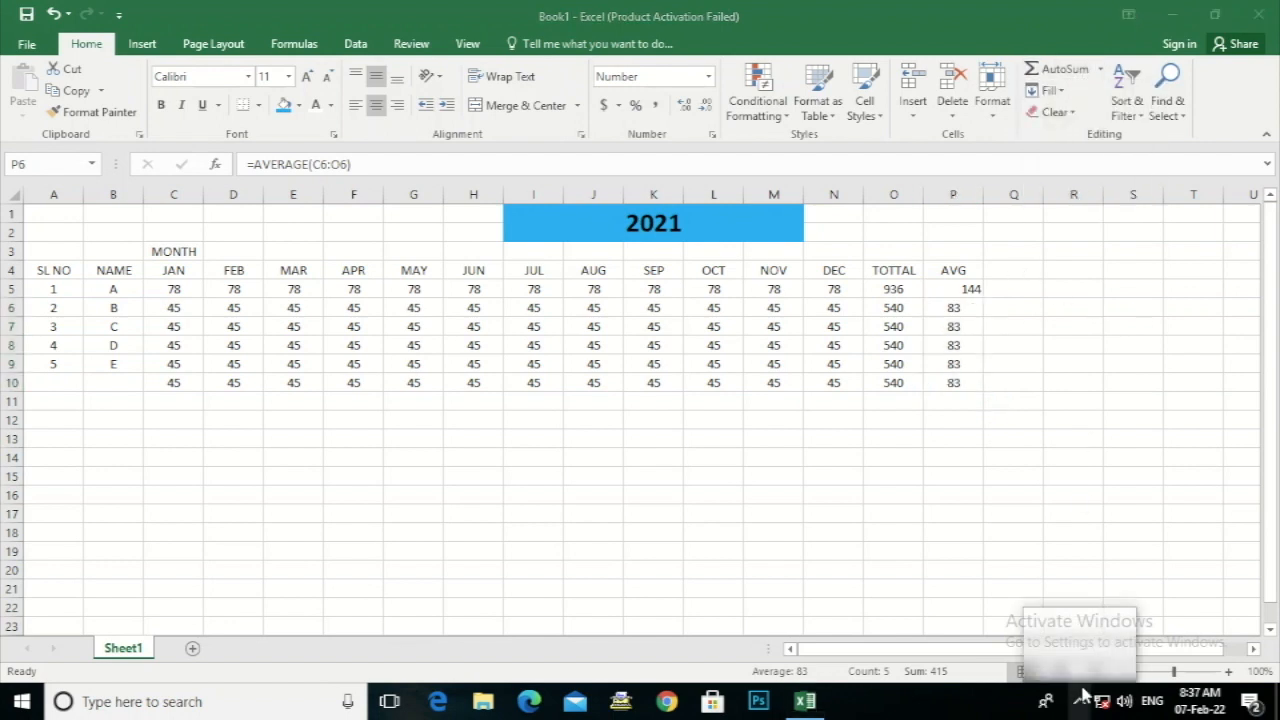
click(1079, 701)
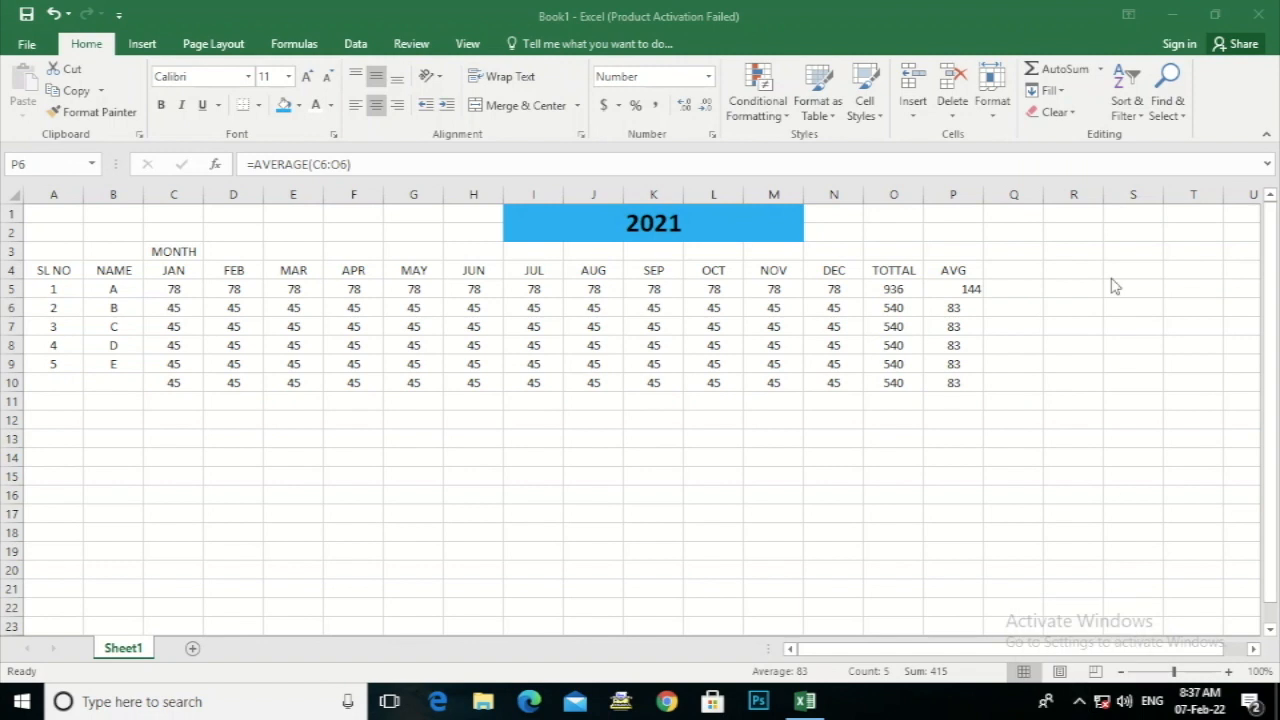
click(1101, 70)
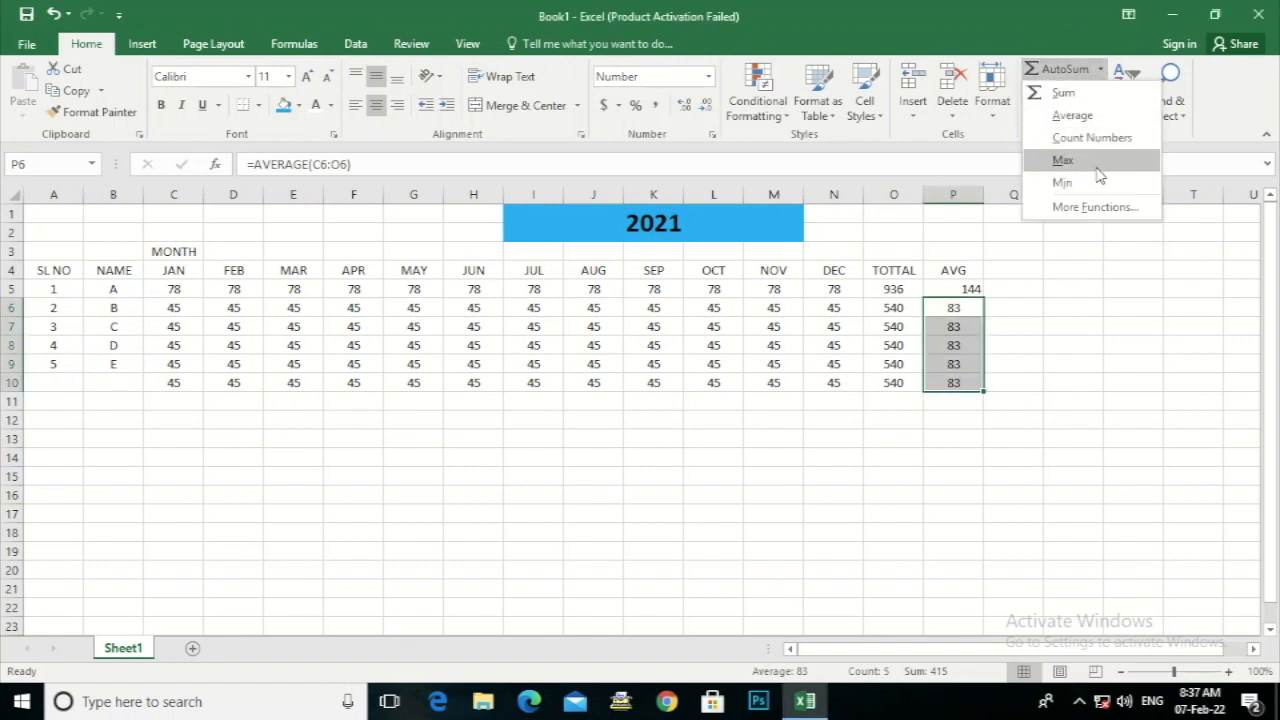
click(1071, 306)
- Enter the heading COUNT in cell Q4, beside the AVG heading
click(990, 268)
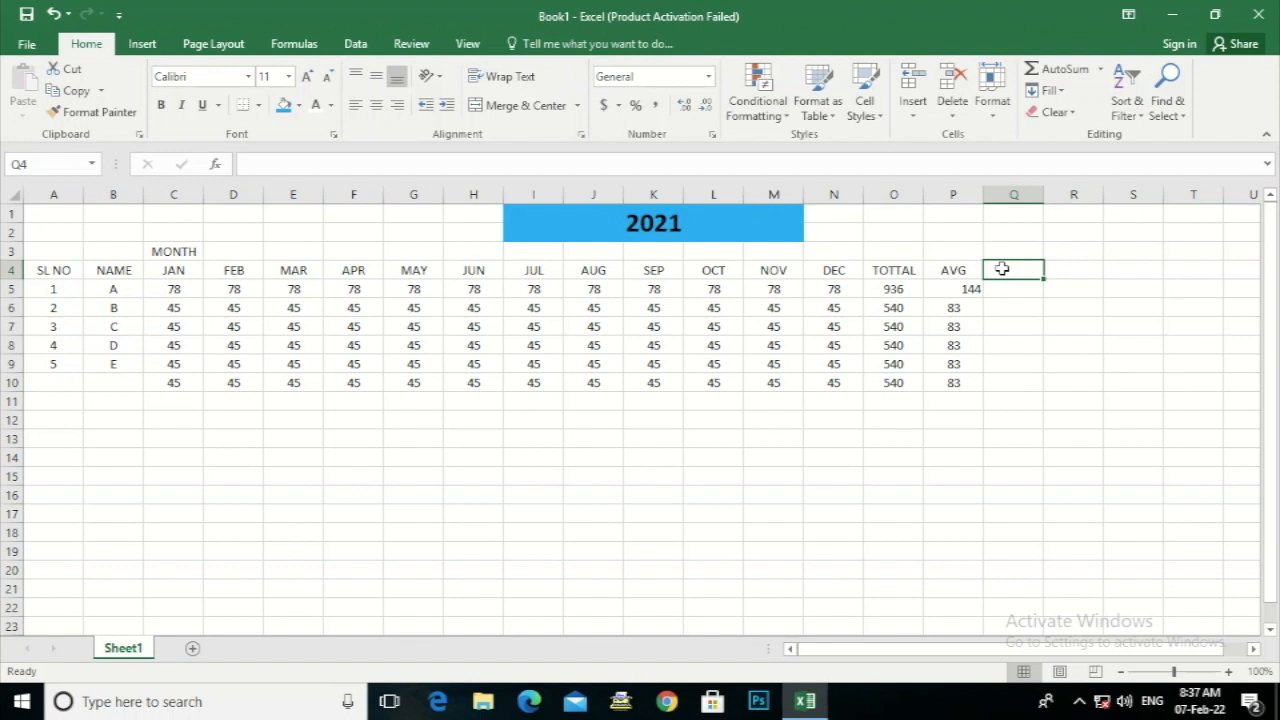
text(COUNT)
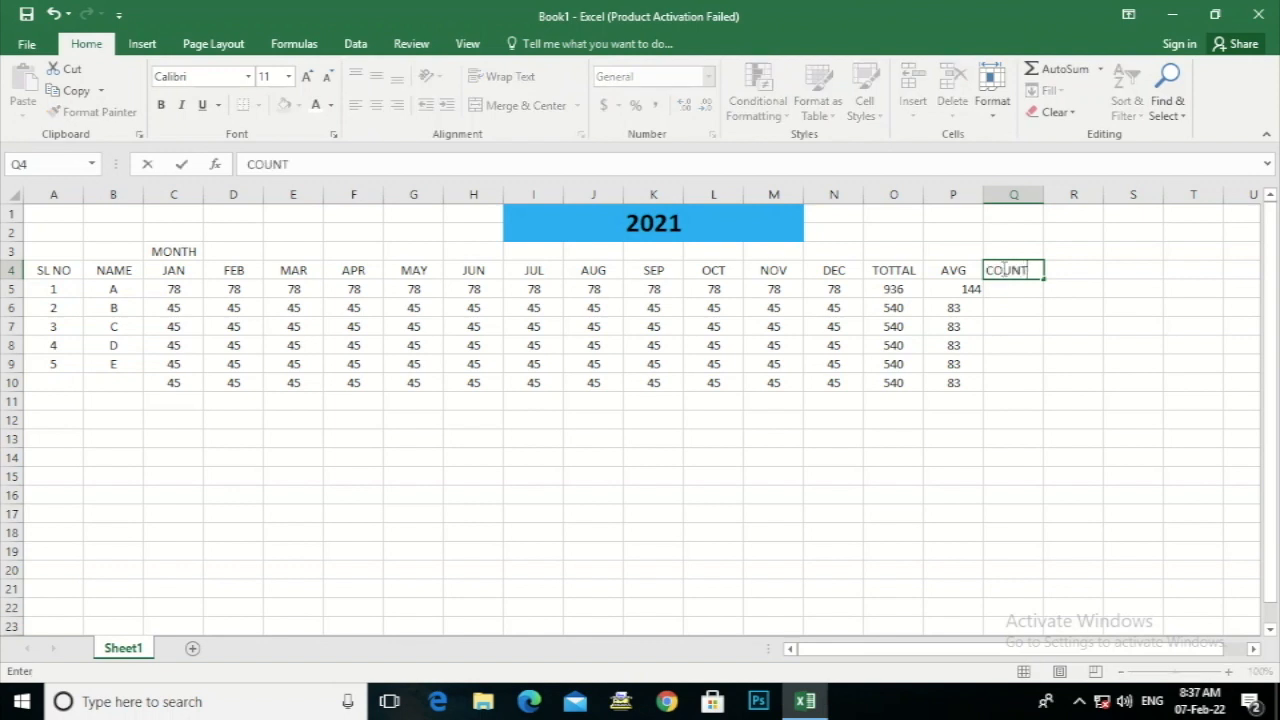
click(1033, 333)
- Try the AutoSum Count Numbers function on columns C to P for rows 5 to 10, and clear its results from column Q
drag(178, 290, 1000, 378)
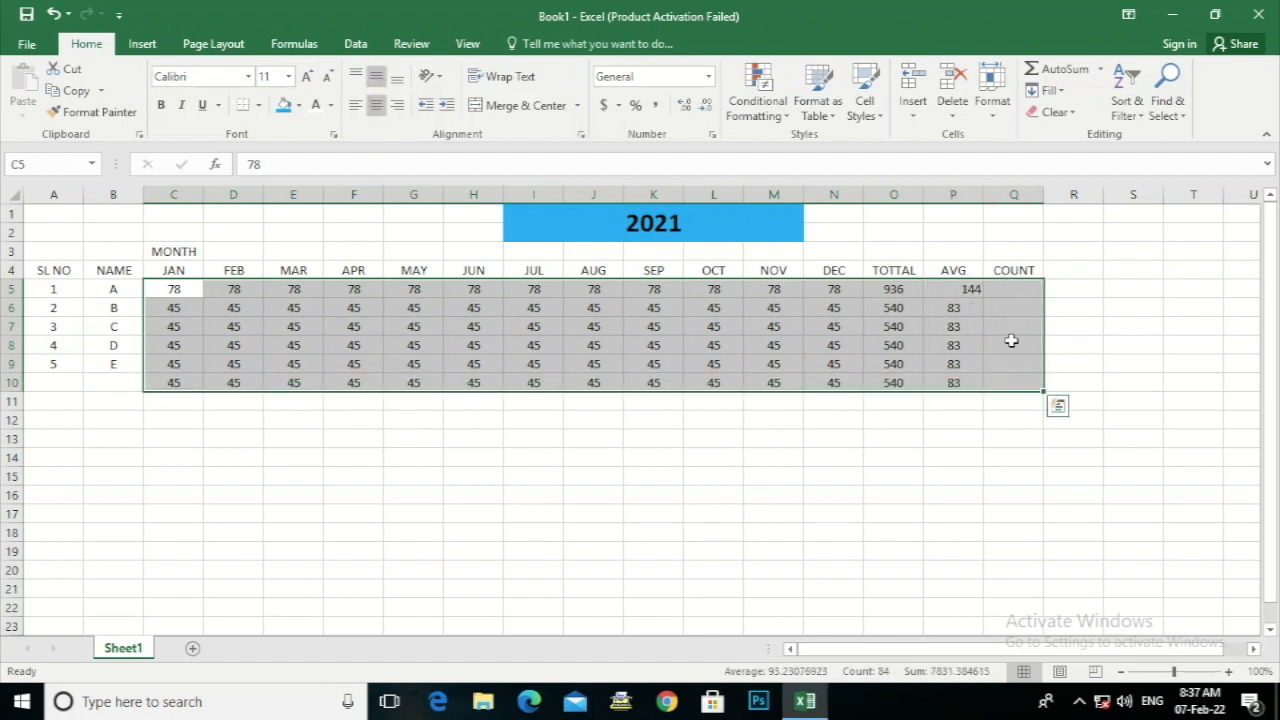
click(1100, 69)
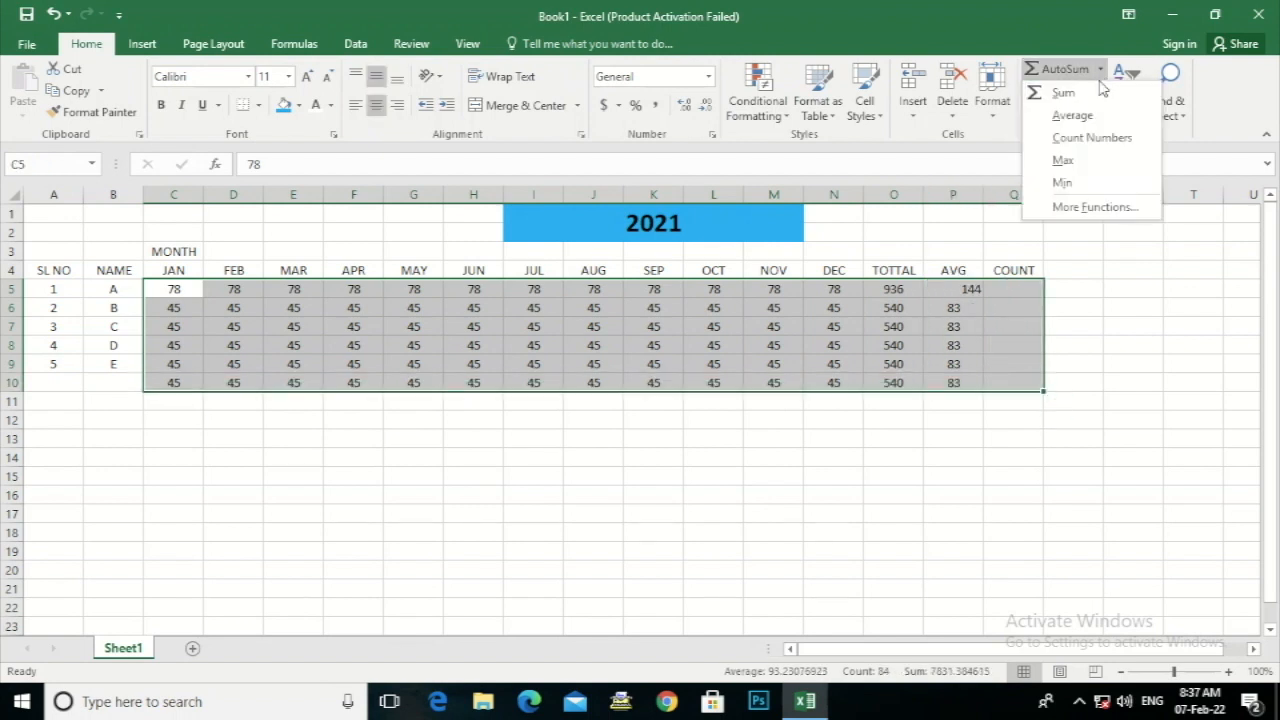
click(1090, 137)
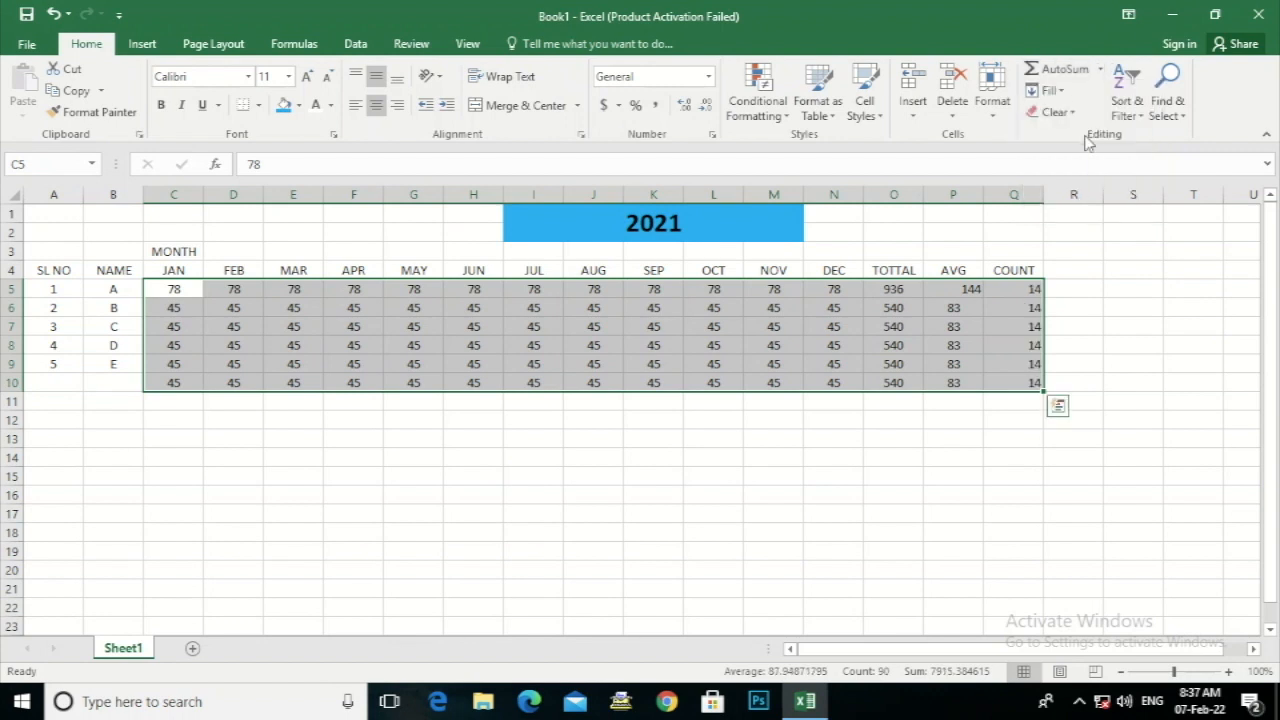
drag(1010, 289, 1019, 393)
key(Delete)
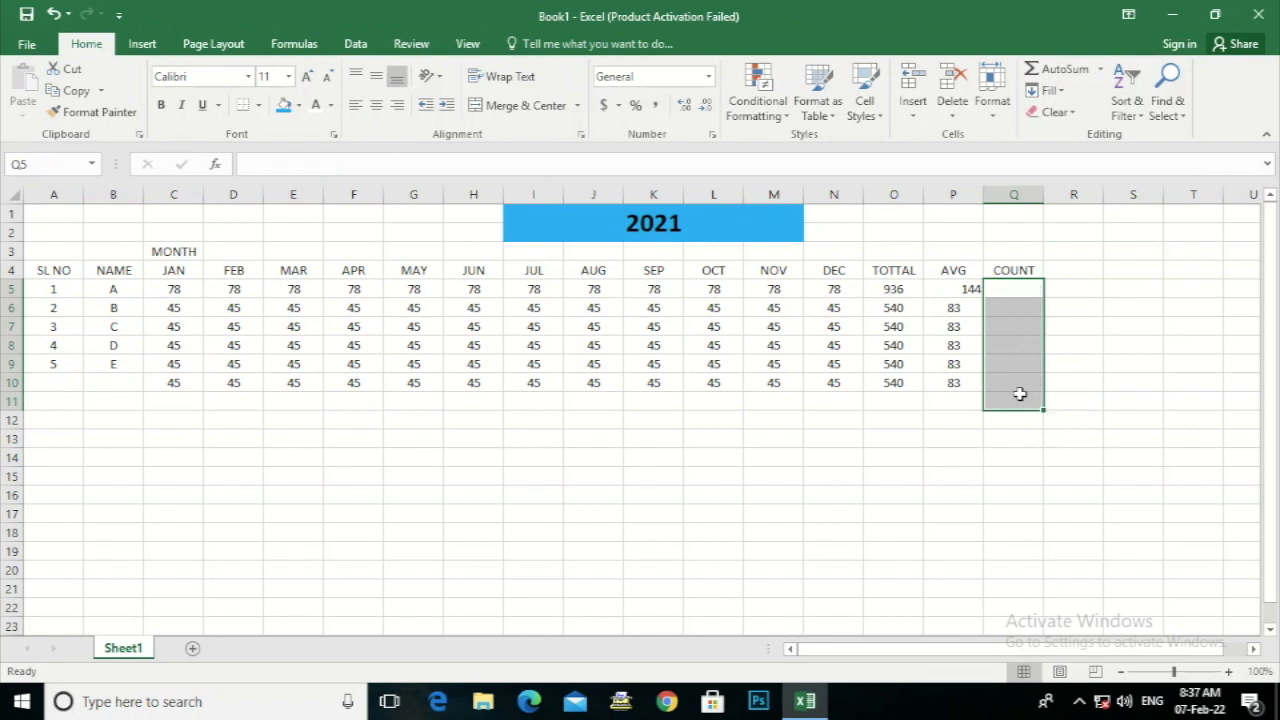
click(1208, 384)
- Try the AutoSum Max function on the monthly values in C5:N5 and undo it
click(1024, 288)
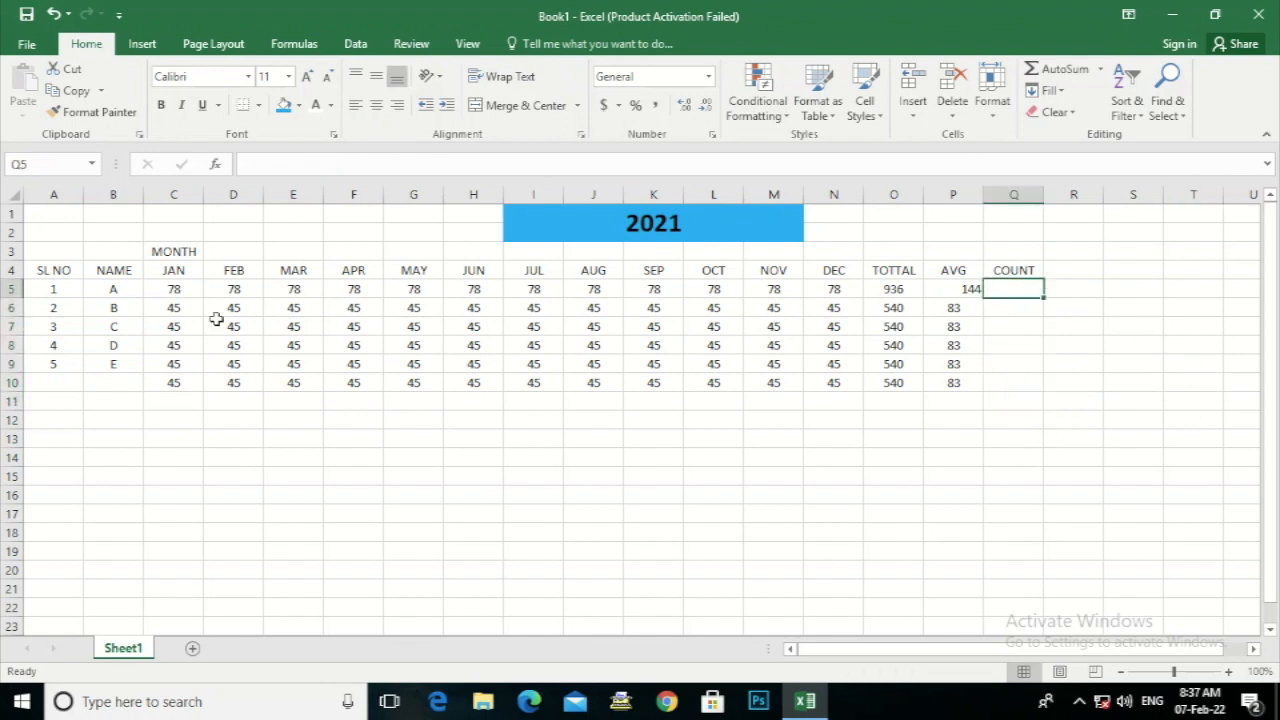
drag(174, 288, 820, 289)
click(1101, 69)
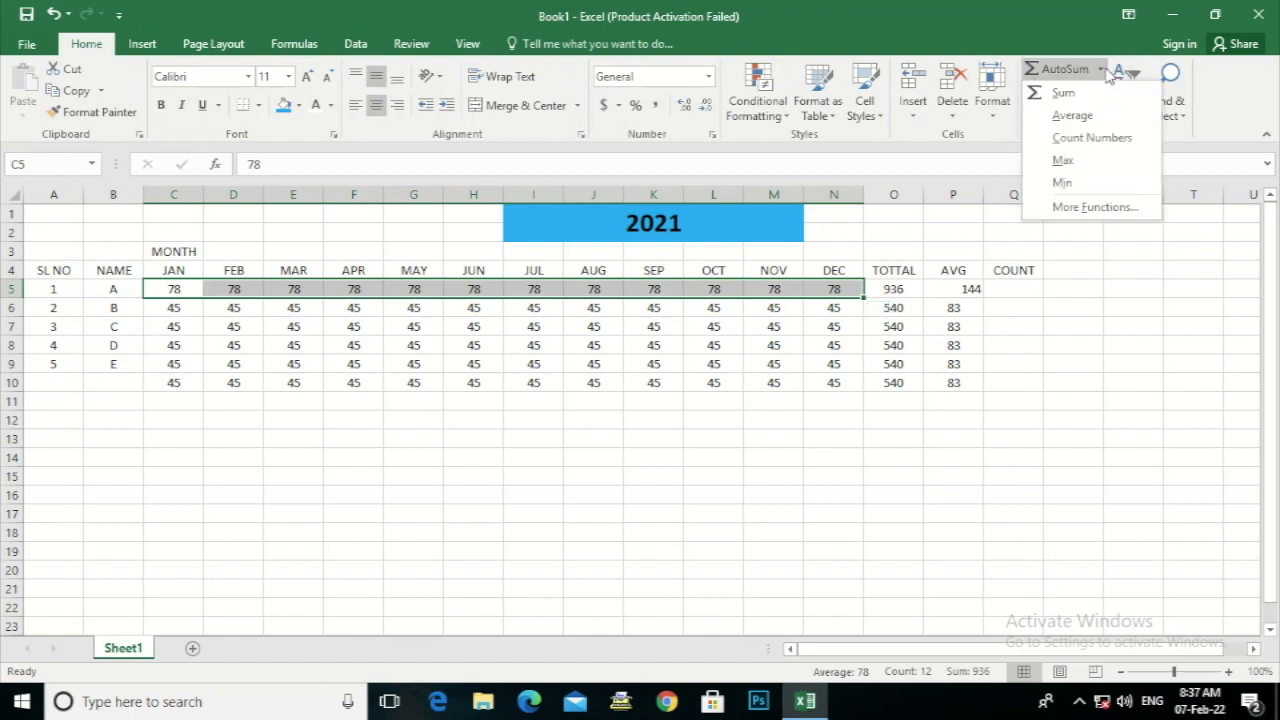
click(1087, 159)
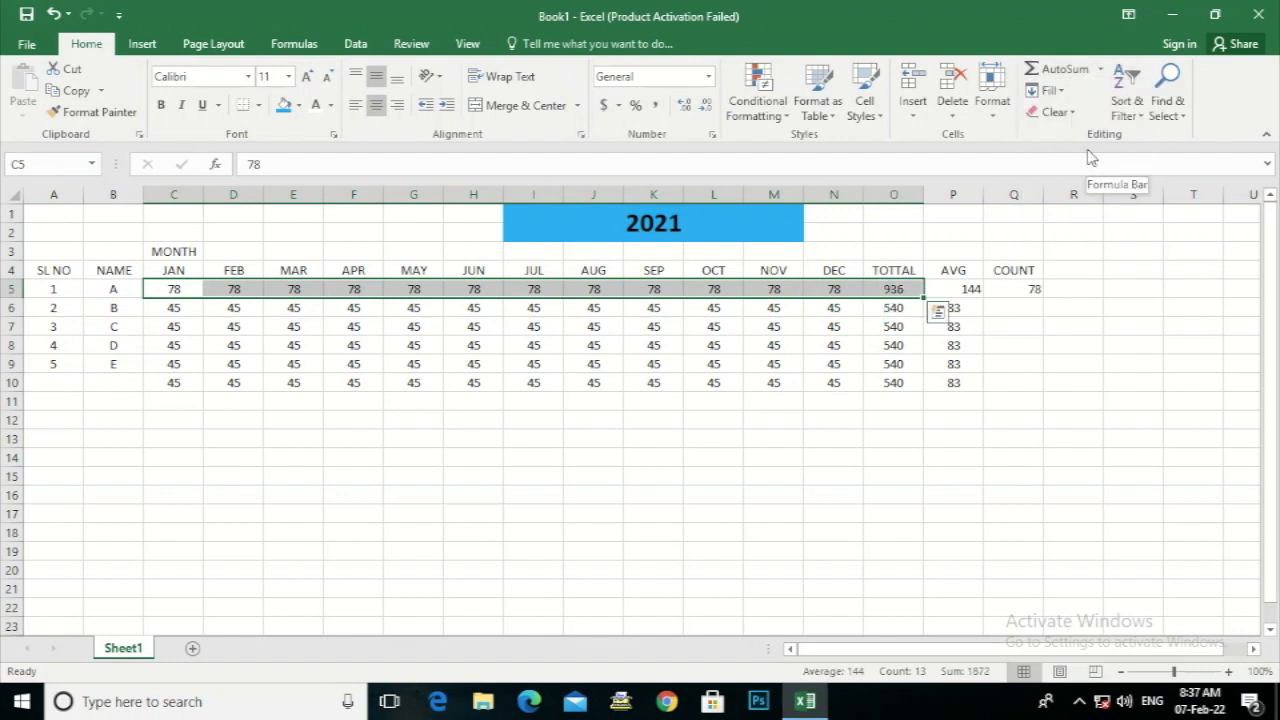
key(ctrl+z)
- Try the AutoSum Count Numbers function on the monthly values in C5:N5 and undo it
click(1100, 69)
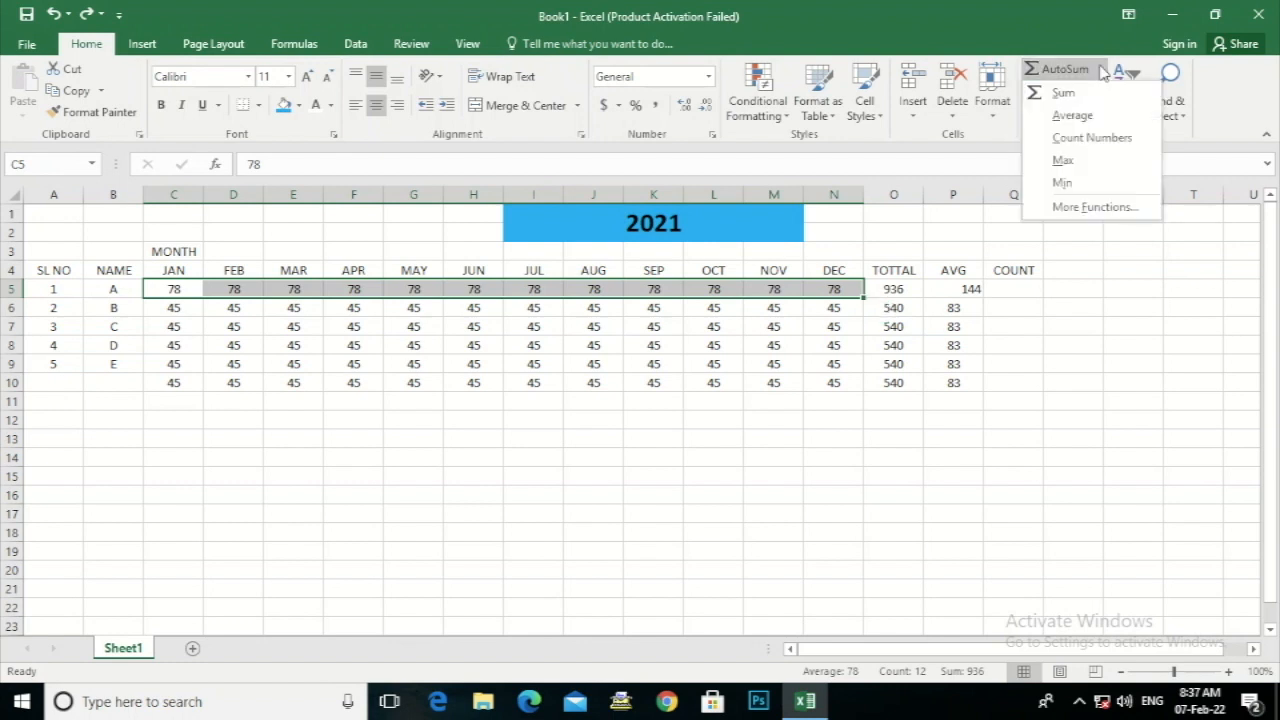
click(1092, 137)
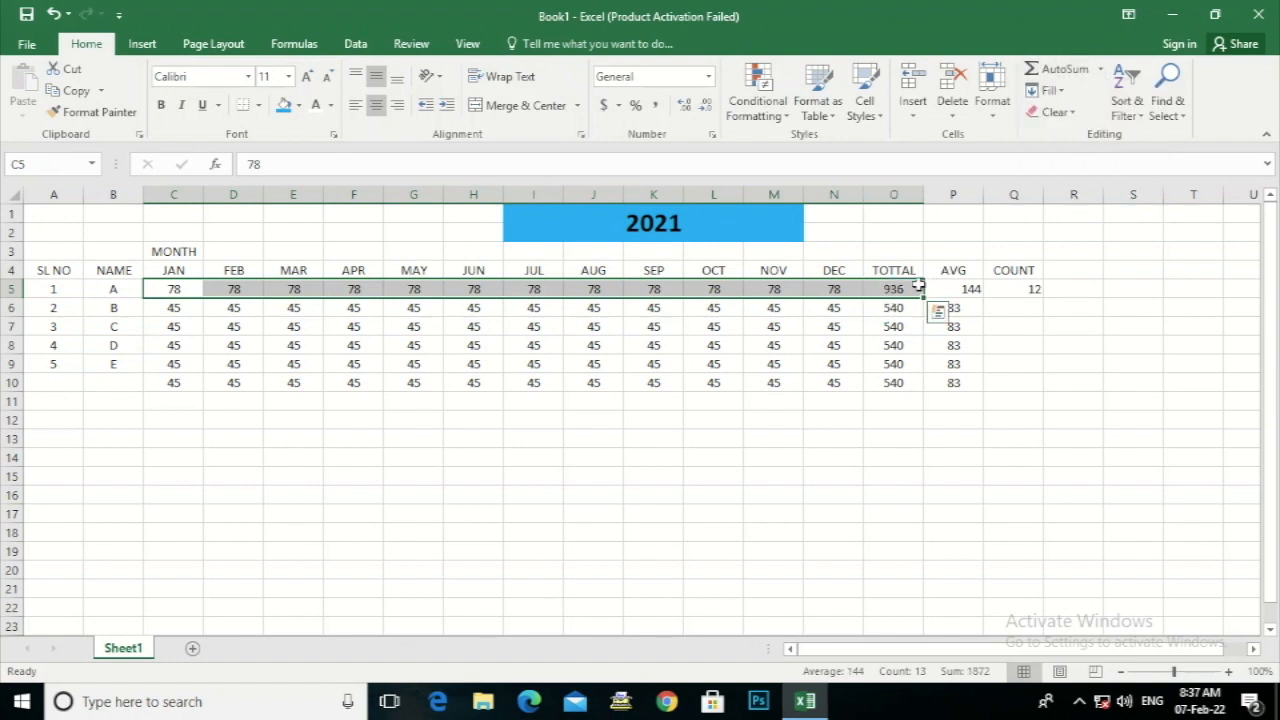
key(ctrl+z)
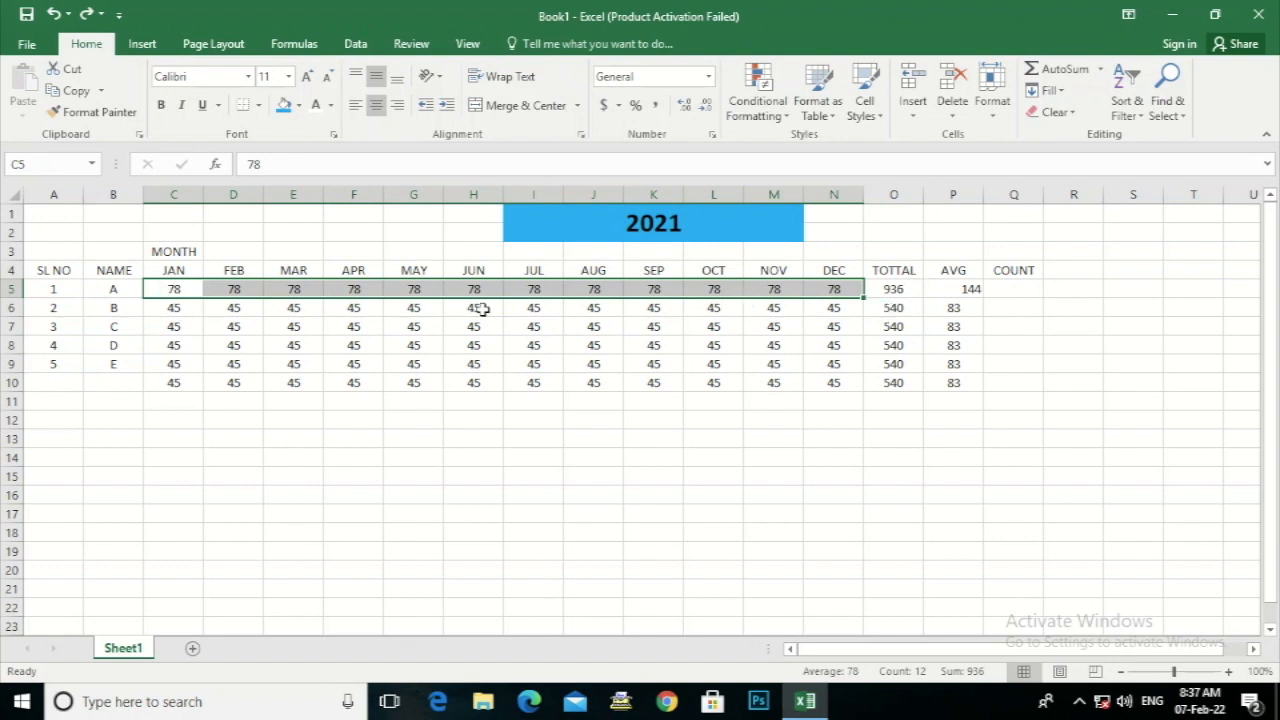
- Count the numbers in columns C to P for rows 5 to 10 into Q5:Q10 with the AutoSum Count Numbers function
drag(172, 290, 1012, 383)
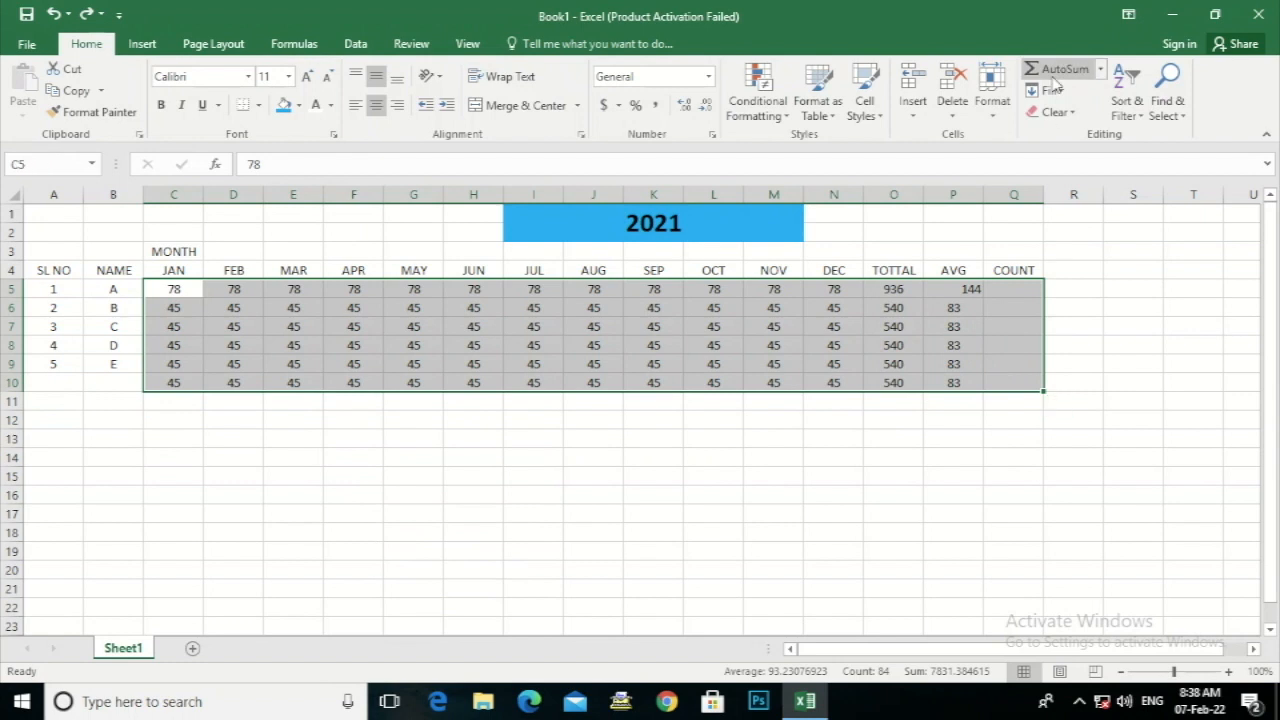
click(1100, 69)
click(1075, 135)
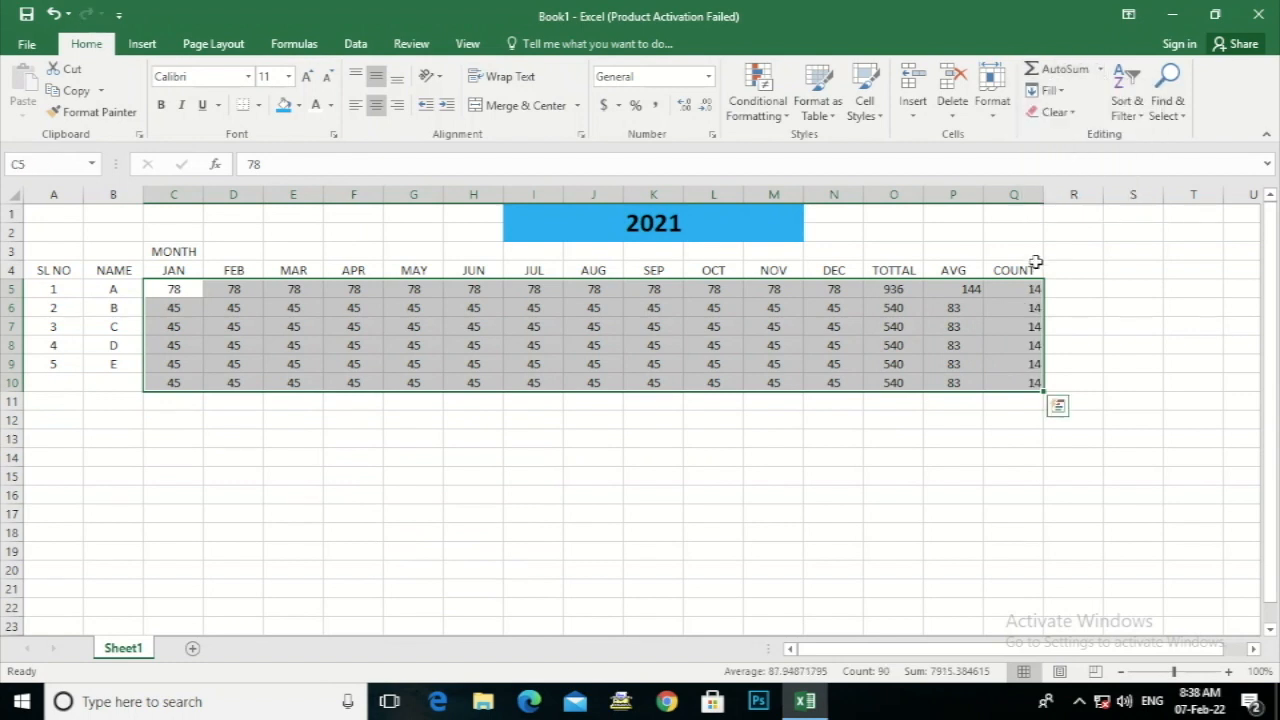
- Enter the heading MAX in cell R4, beside the COUNT heading
click(1062, 274)
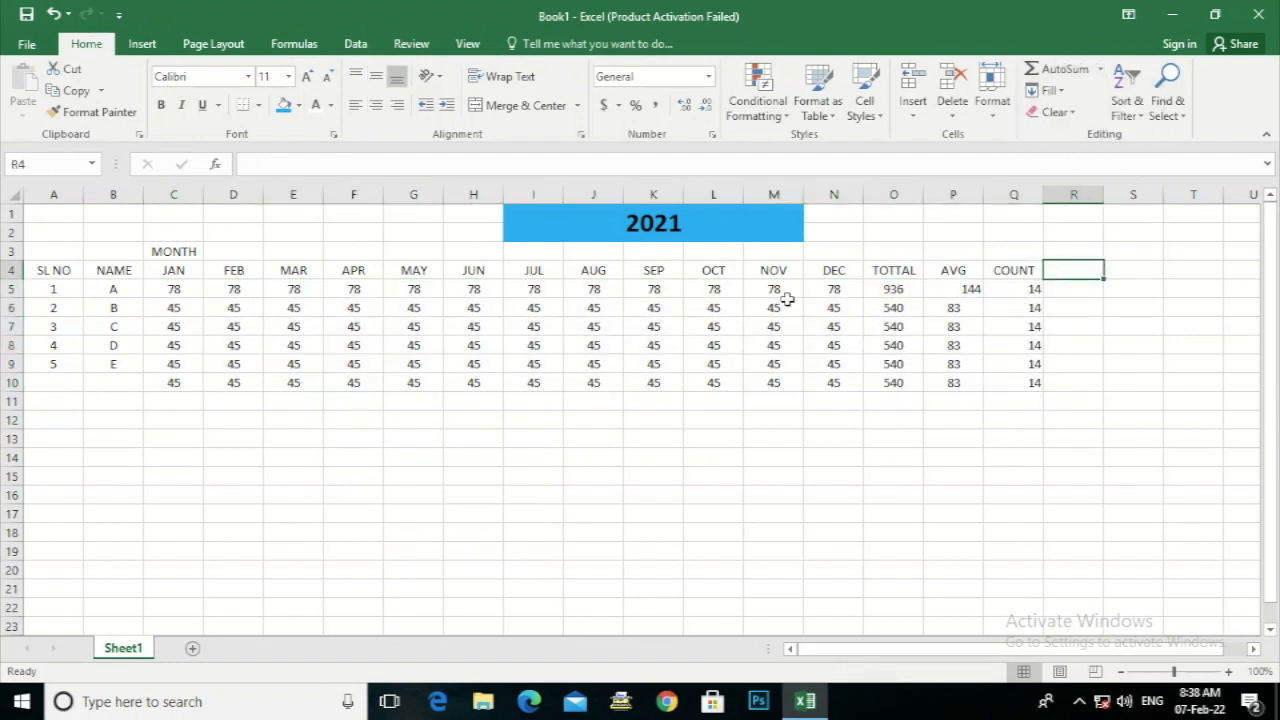
text(MAX)
key(Return)
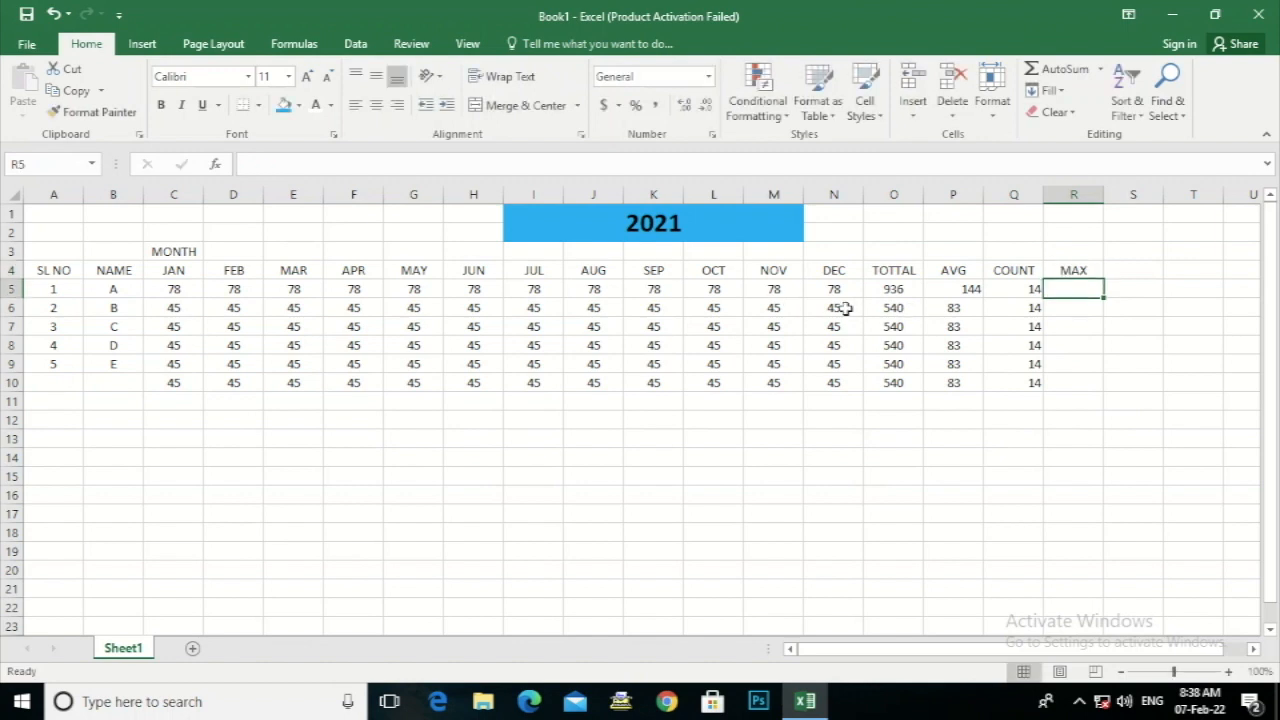
- Try the AutoSum Max function on the whole monthly block C5:N10 and undo it
drag(163, 291, 825, 383)
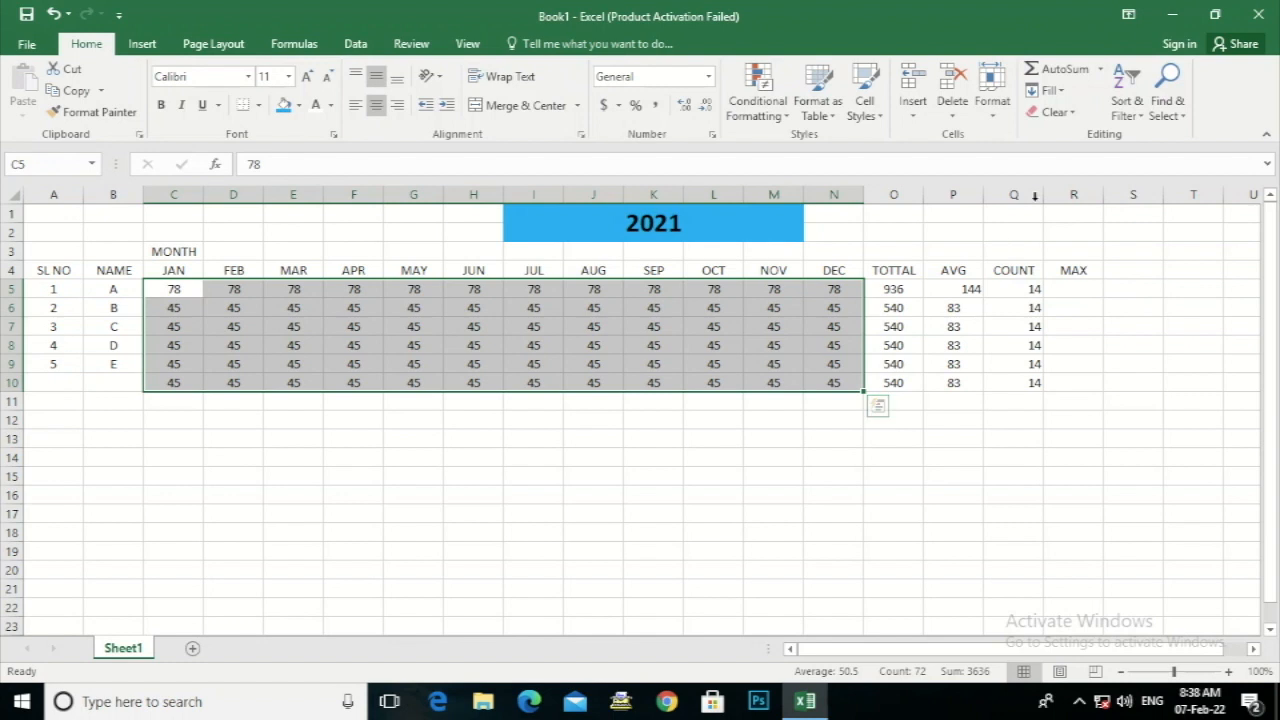
click(1100, 70)
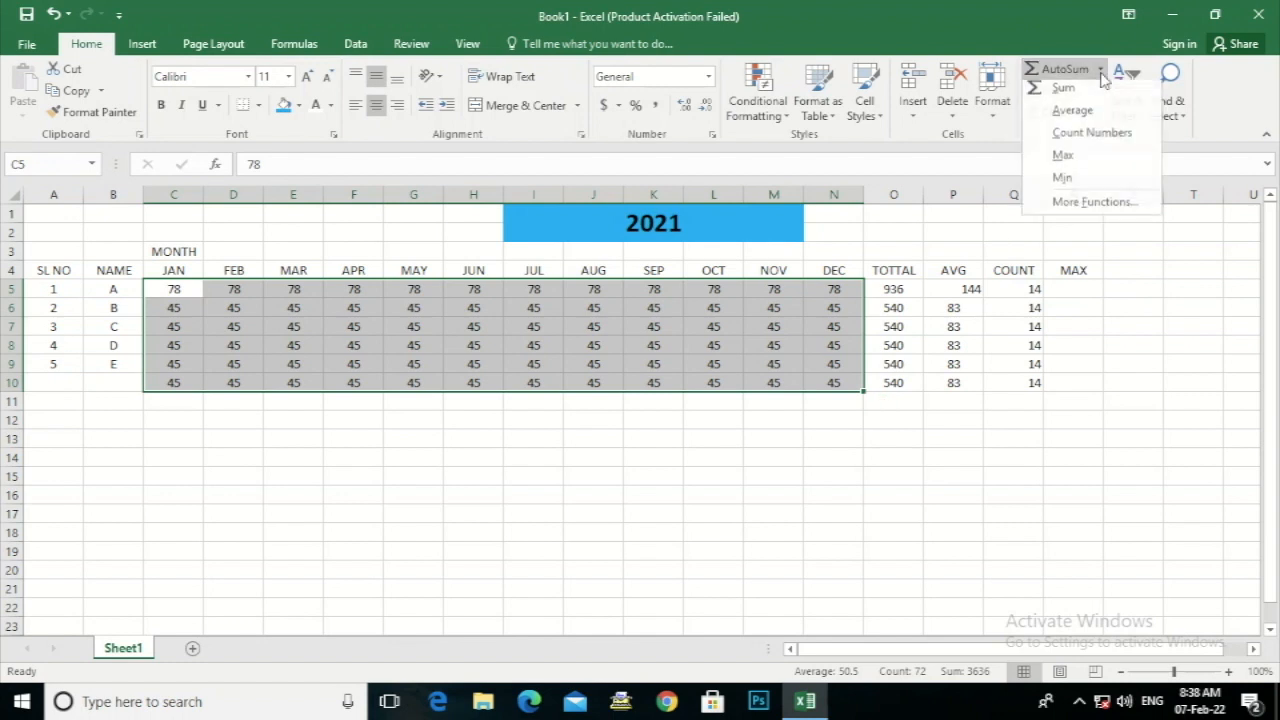
click(1074, 157)
key(ctrl+z)
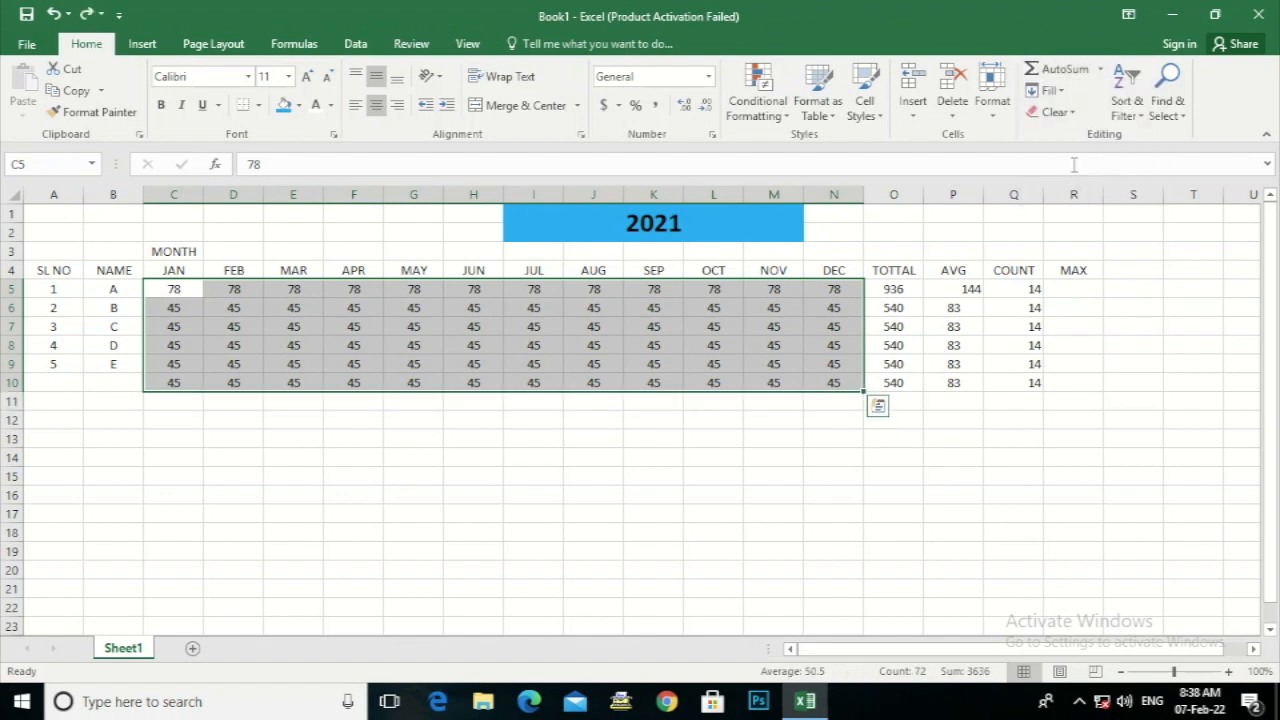
- Calculate the maximum of the monthly values in C5:N5 into R5 with the AutoSum Max function
click(1080, 296)
drag(170, 298, 840, 292)
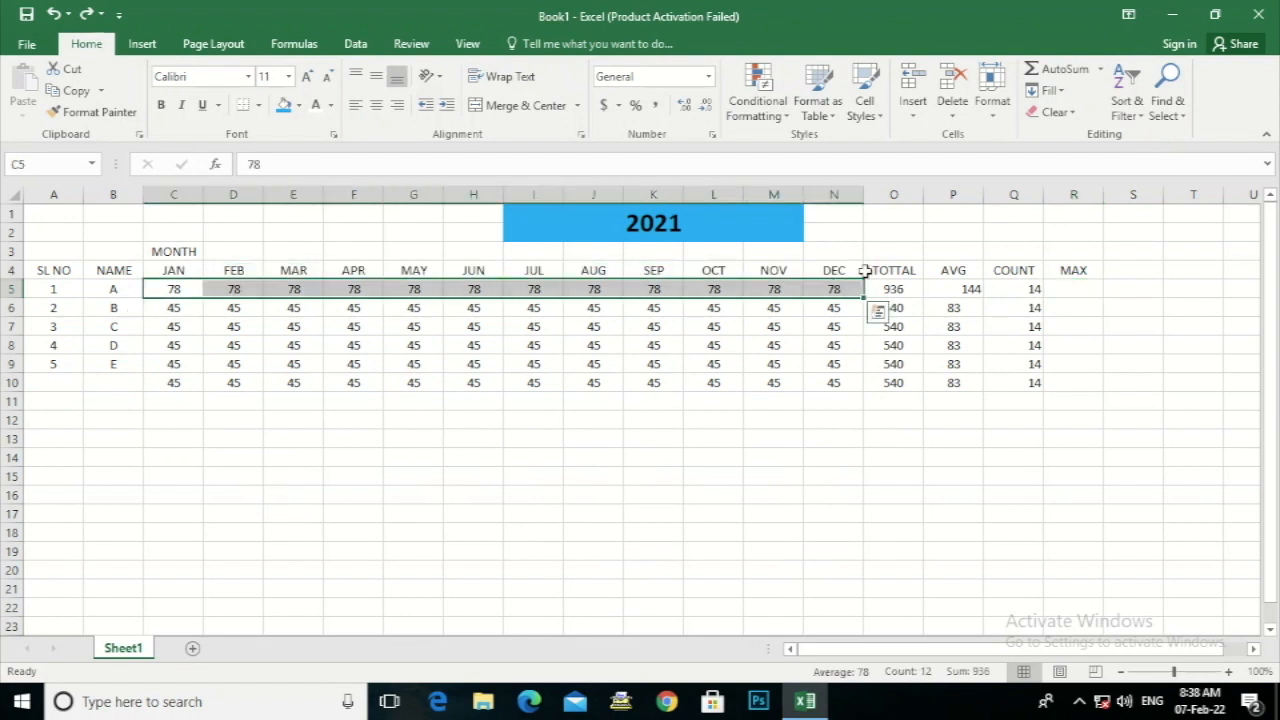
click(1101, 77)
click(1073, 160)
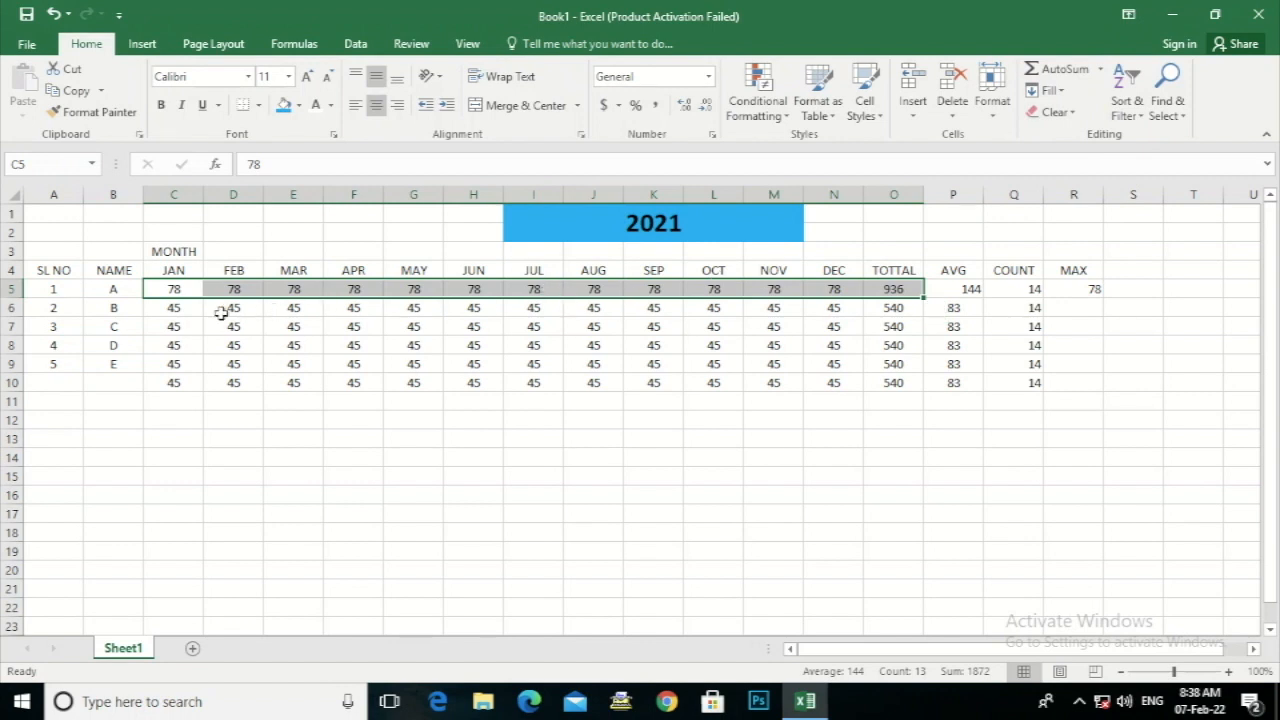
- Change the January value of row A in cell C5 to 89
click(172, 290)
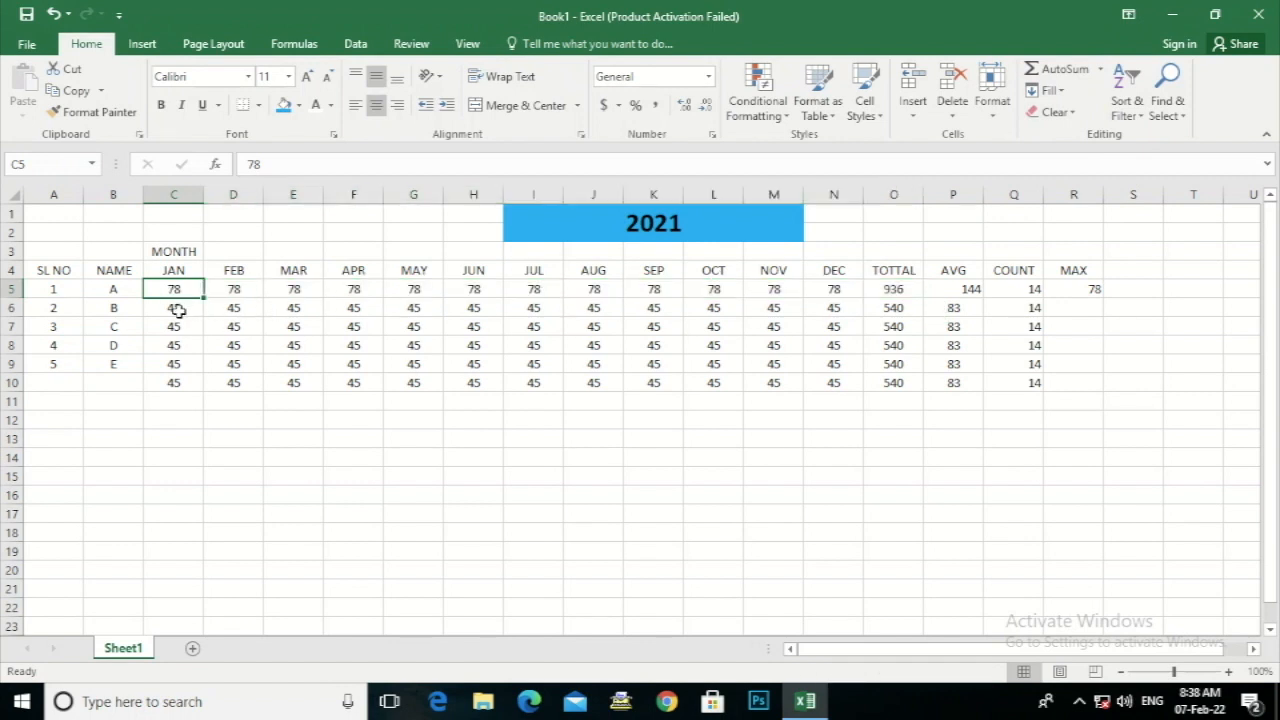
text(89)
key(Return)
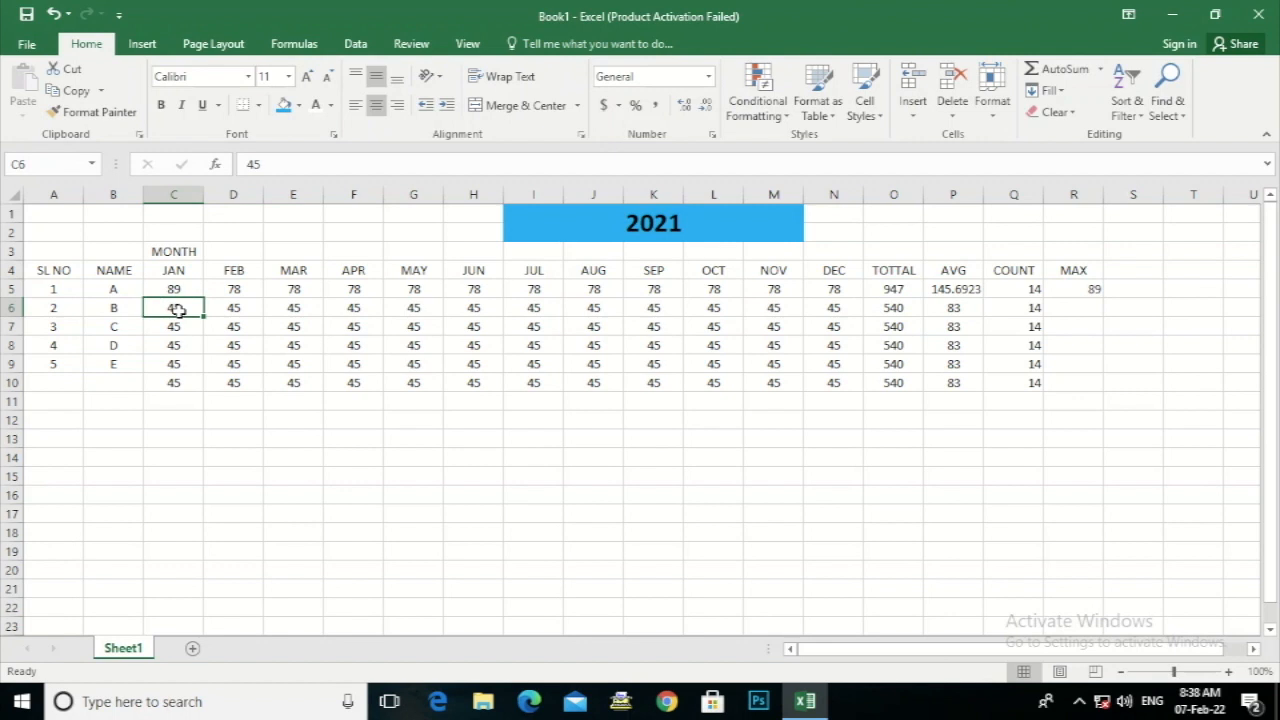
- Fill the MAX formula from R5 down to R10 and enter the heading MIN in S4
click(1078, 289)
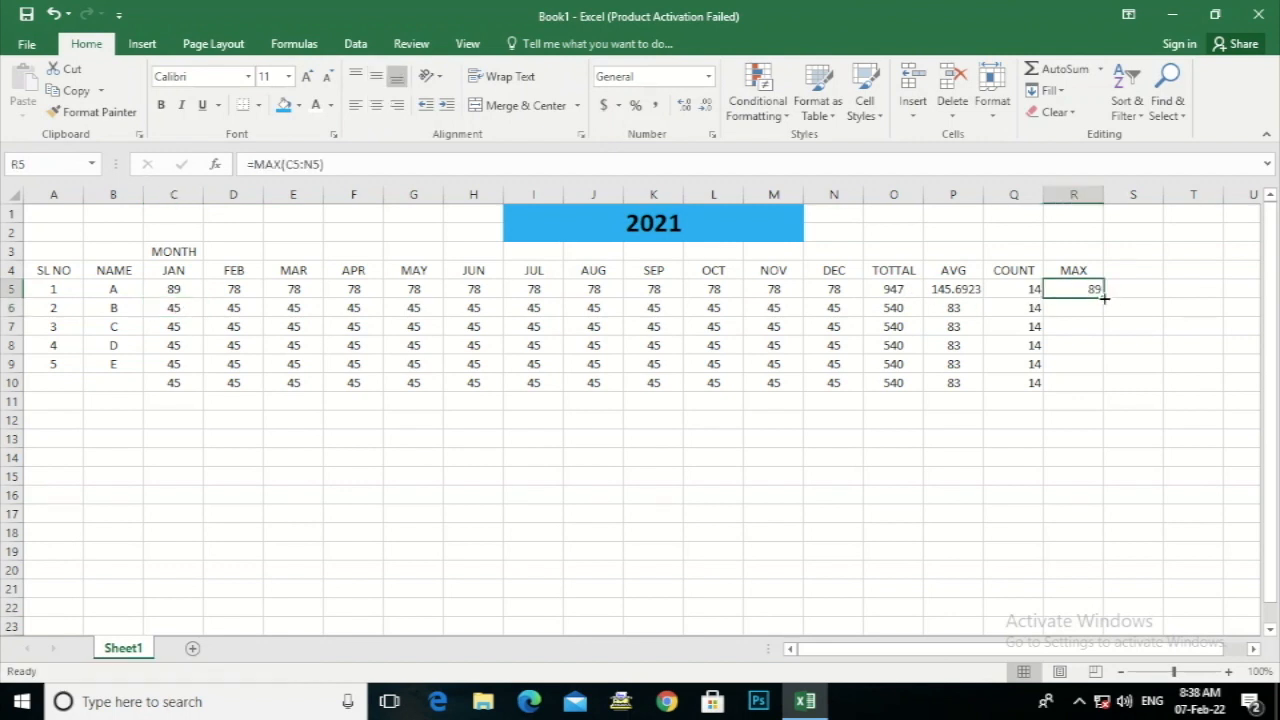
double_click(1104, 297)
click(1132, 271)
text(MIN)
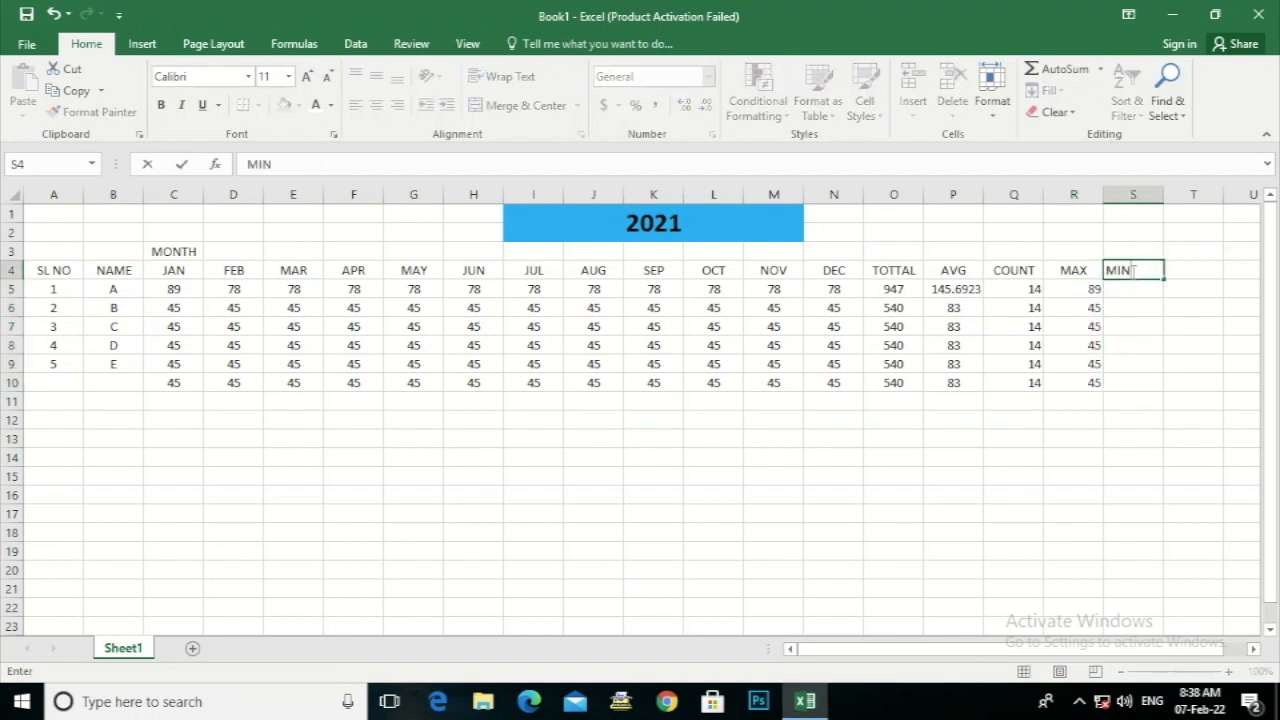
key(Return)
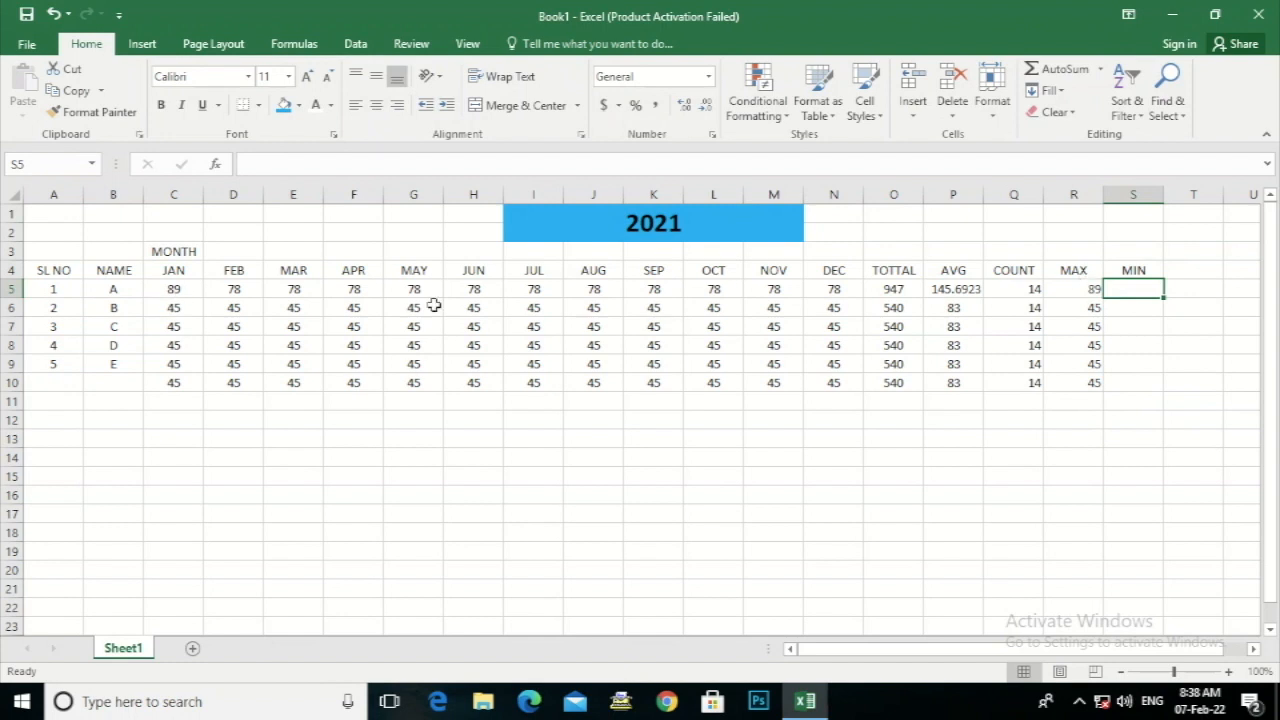
drag(176, 289, 830, 290)
click(1100, 69)
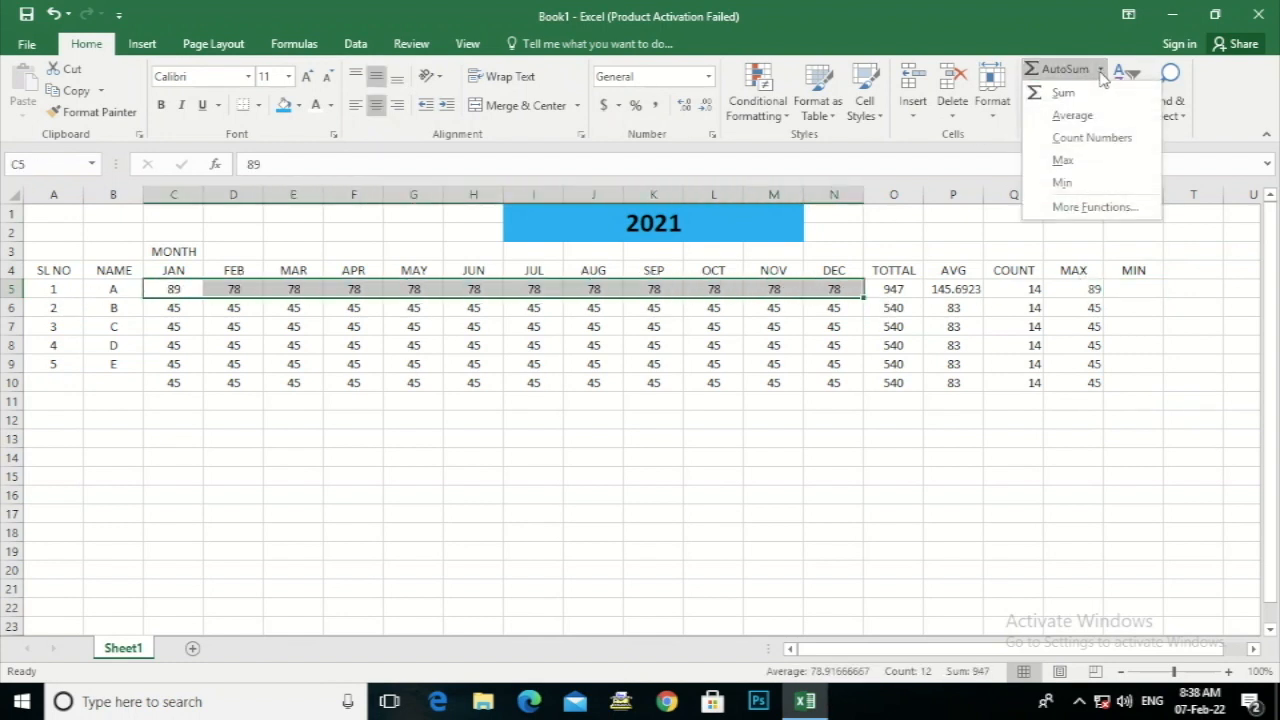
click(1066, 161)
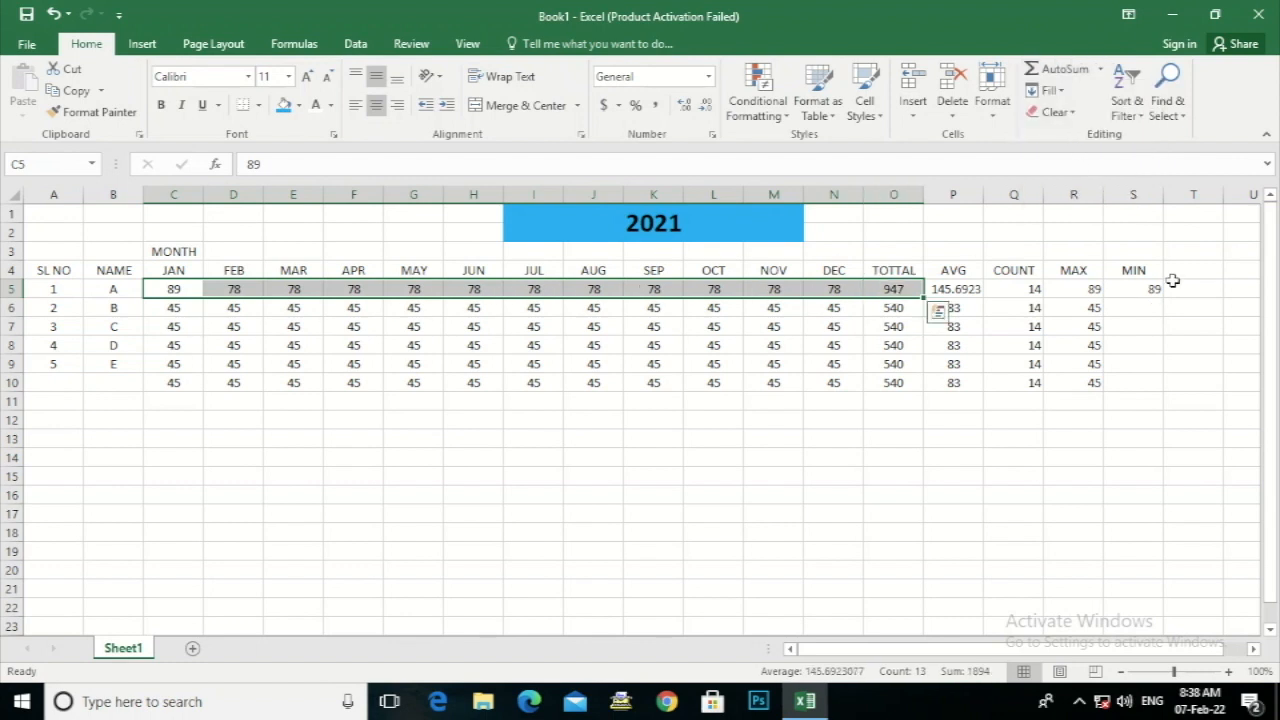
click(1102, 70)
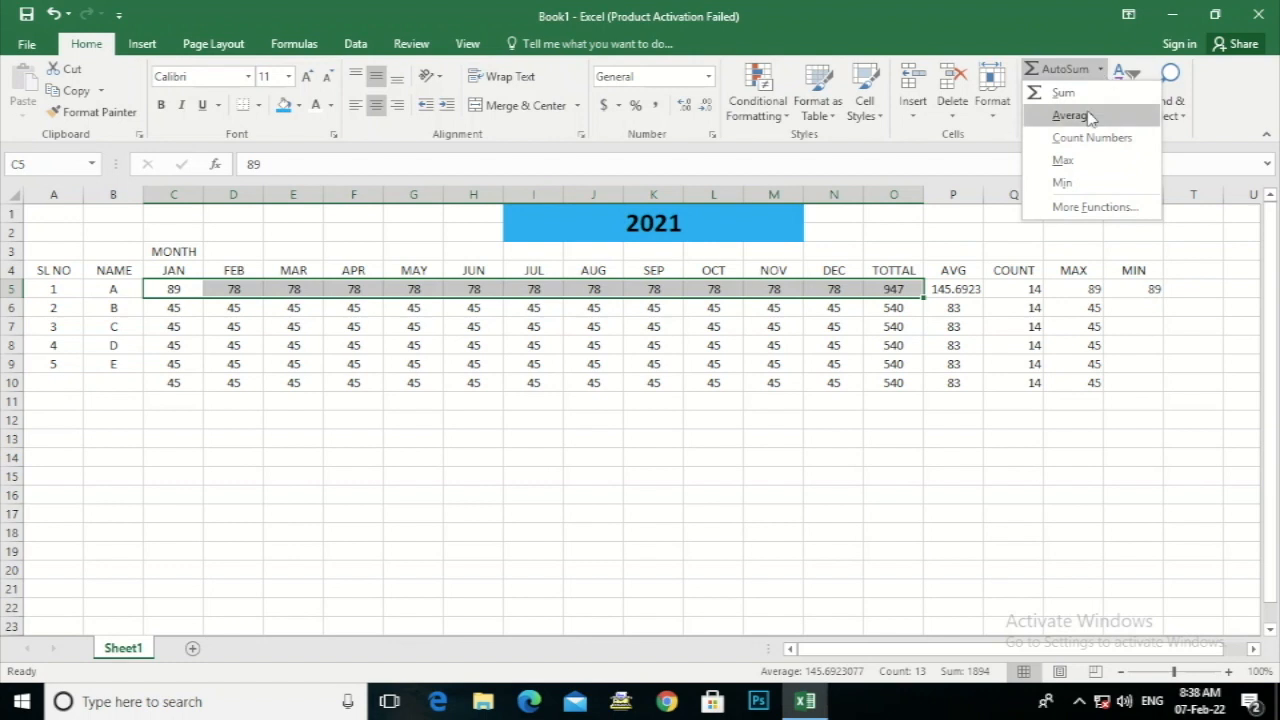
click(1058, 184)
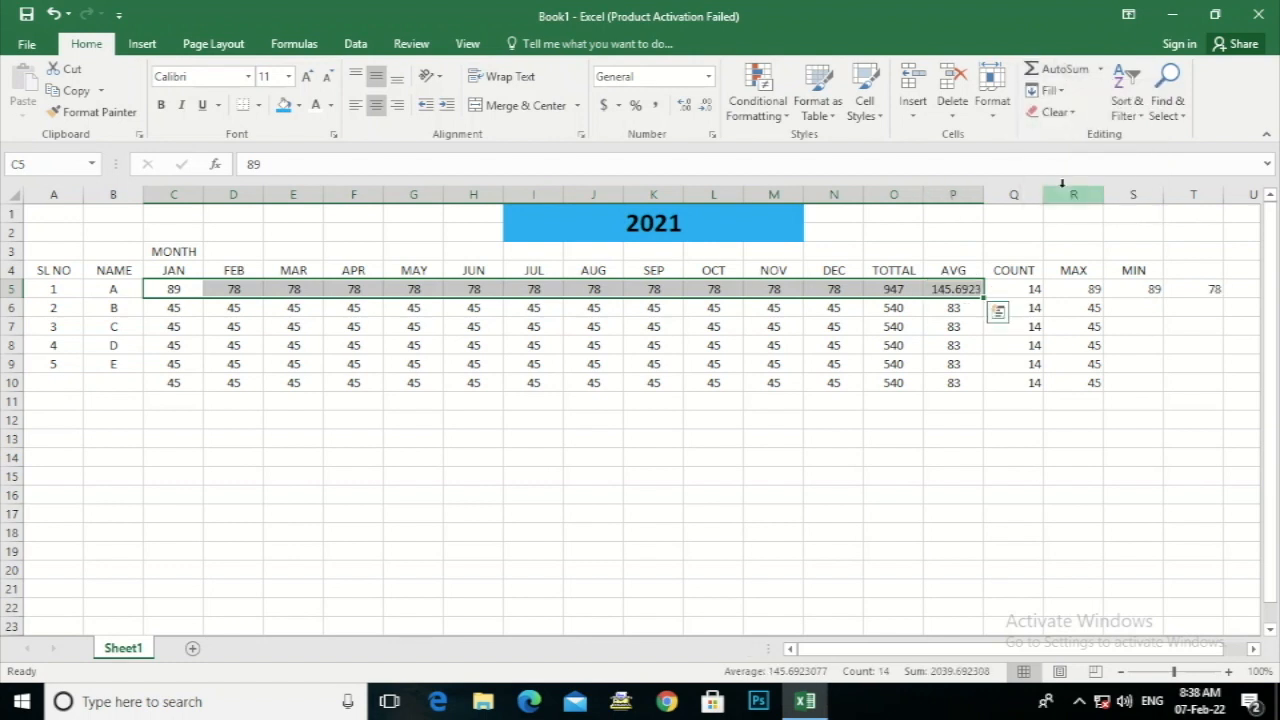
click(1146, 289)
key(ctrl+z)
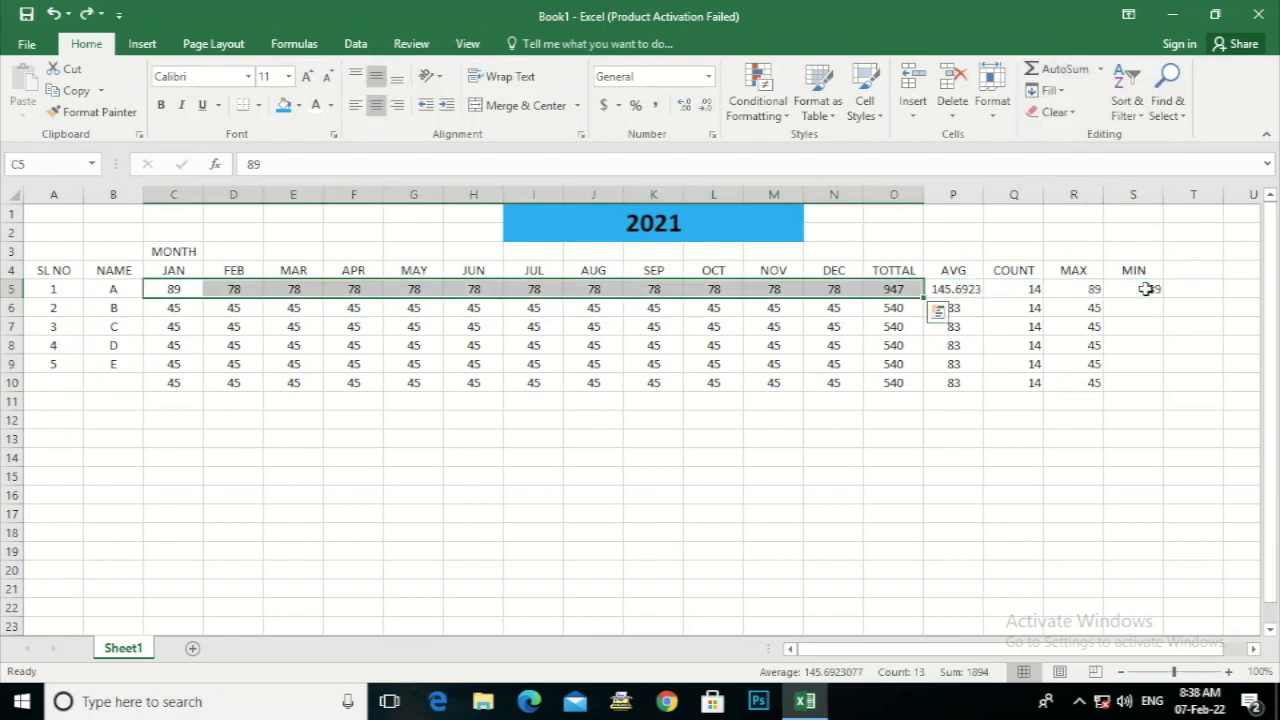
click(1146, 289)
key(Delete)
click(1148, 358)
- Calculate the minimum of the monthly values in C5:N5 into S5 with the AutoSum Min function
click(1137, 287)
drag(175, 291, 820, 288)
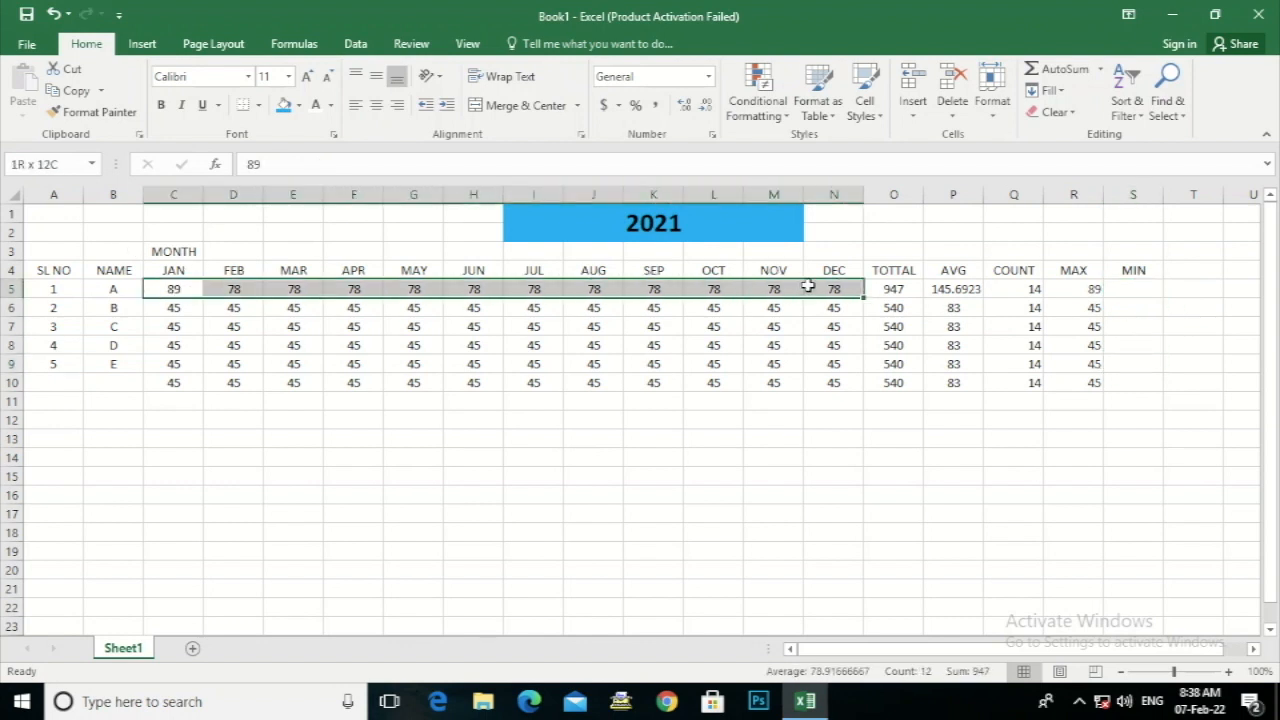
click(1100, 69)
click(1062, 183)
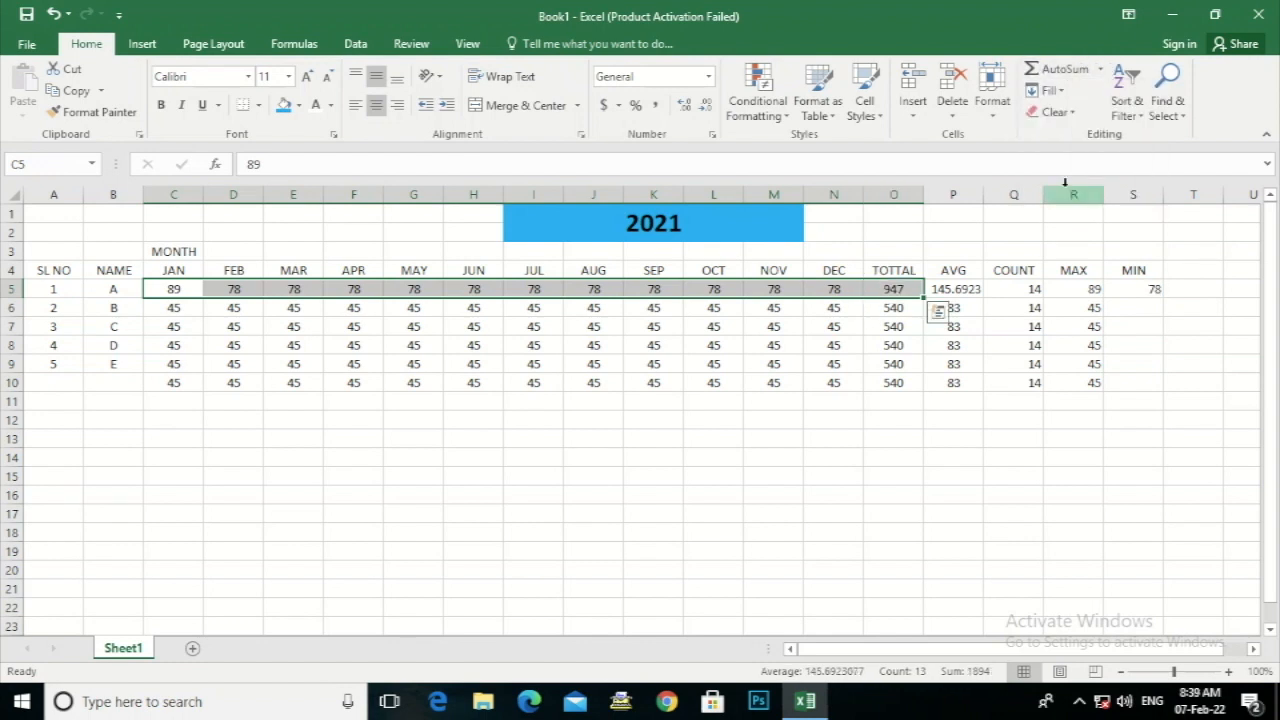
- Change the June value of row A in H5 to 50 and fill the MIN formula from S5 down to S10
click(478, 290)
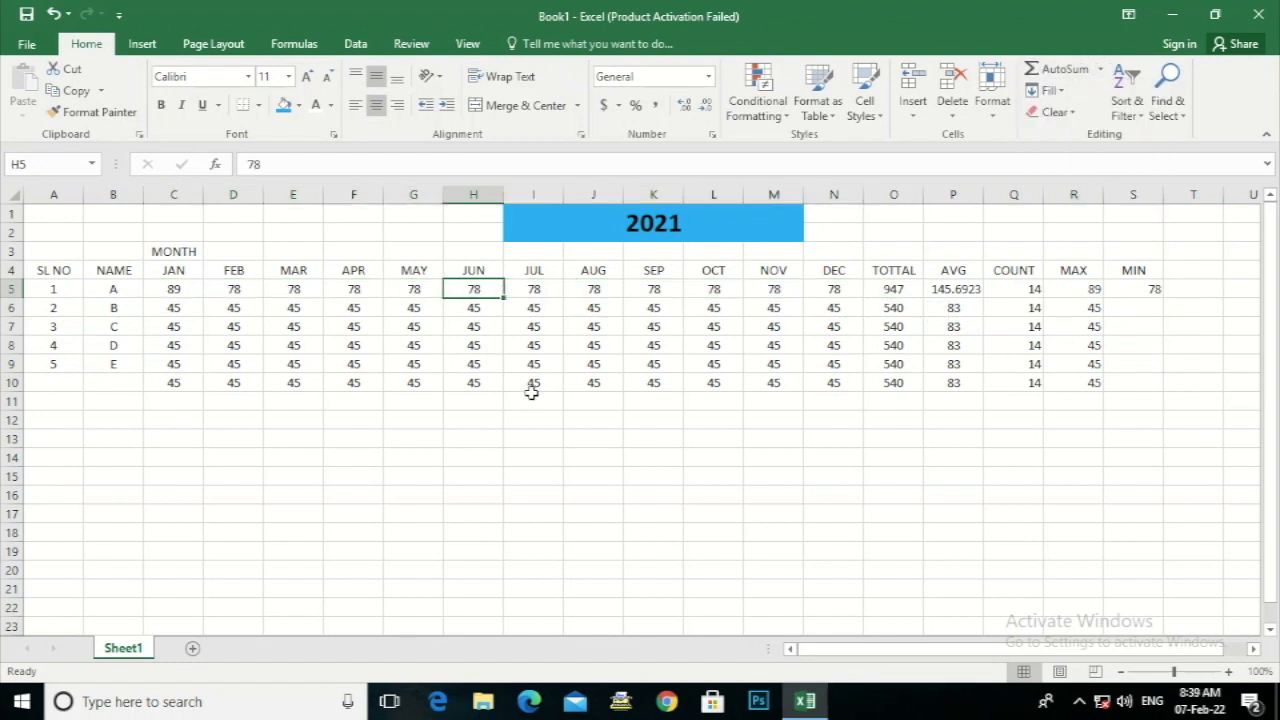
text(50)
key(Return)
click(1140, 289)
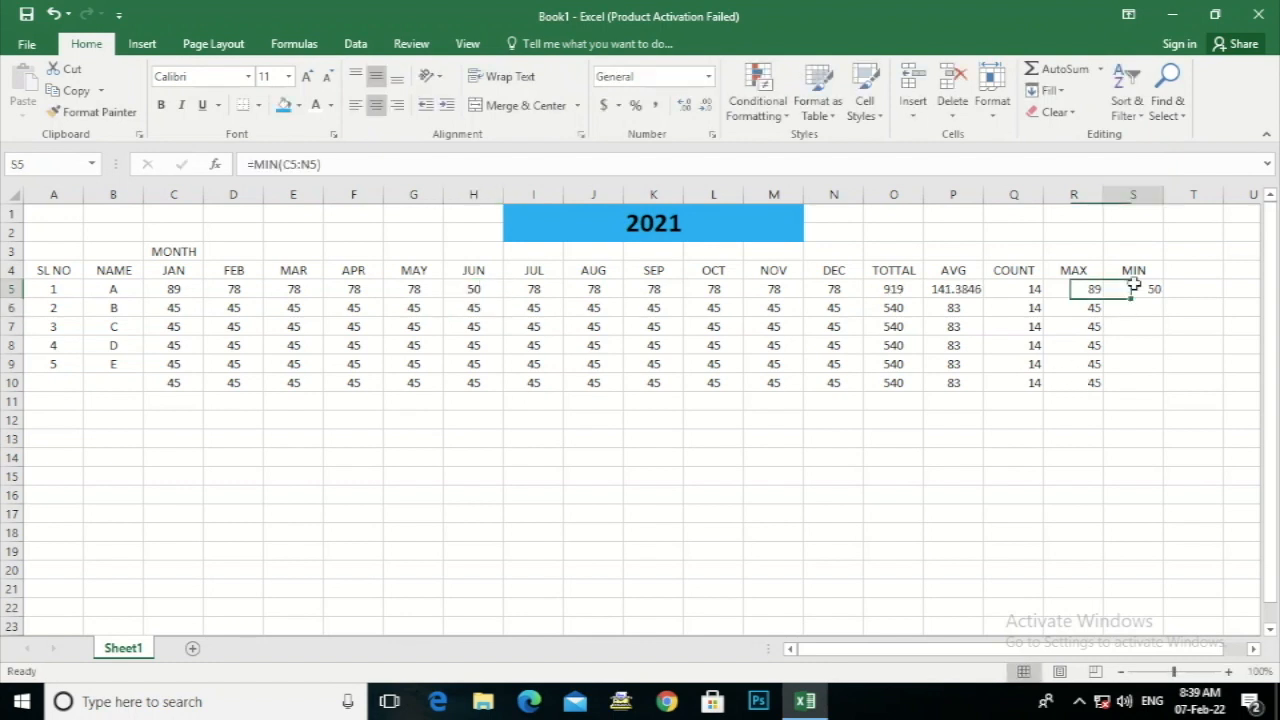
double_click(1162, 295)
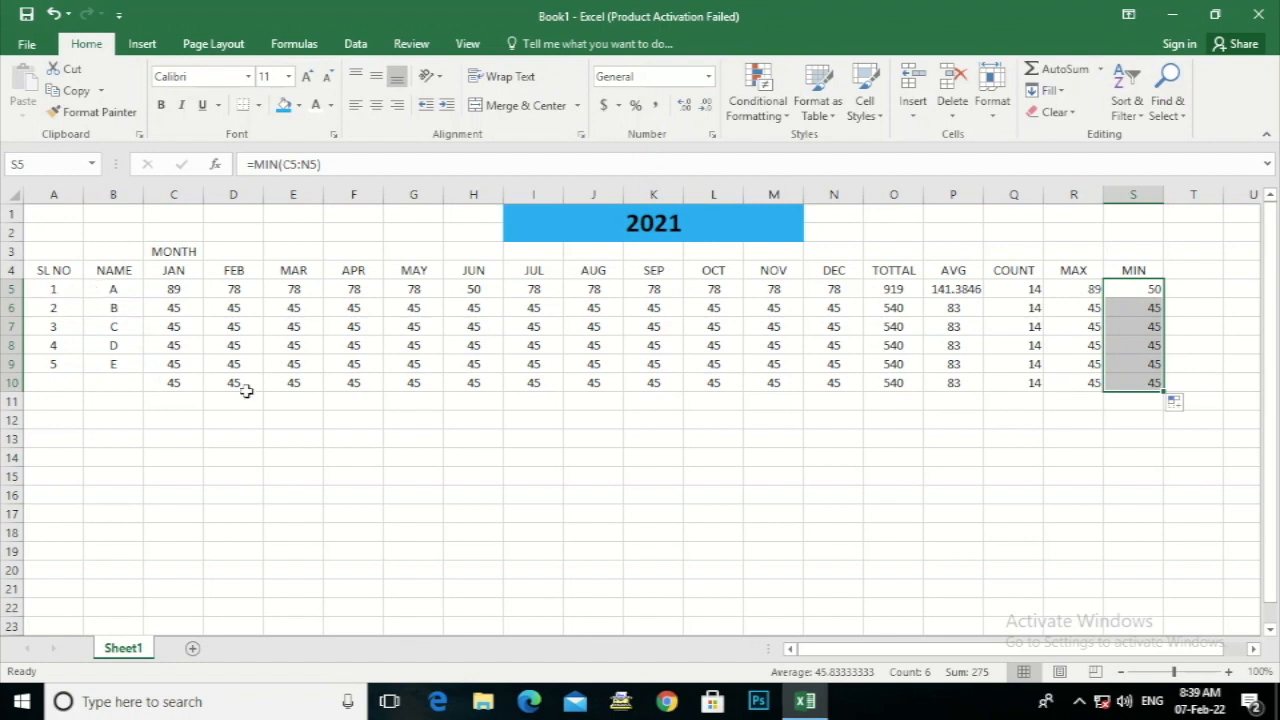
- Clear the values and formulas in row 10 from C10 to S10, below person E
drag(270, 400, 420, 400)
drag(171, 383, 1111, 377)
key(Delete)
click(975, 472)
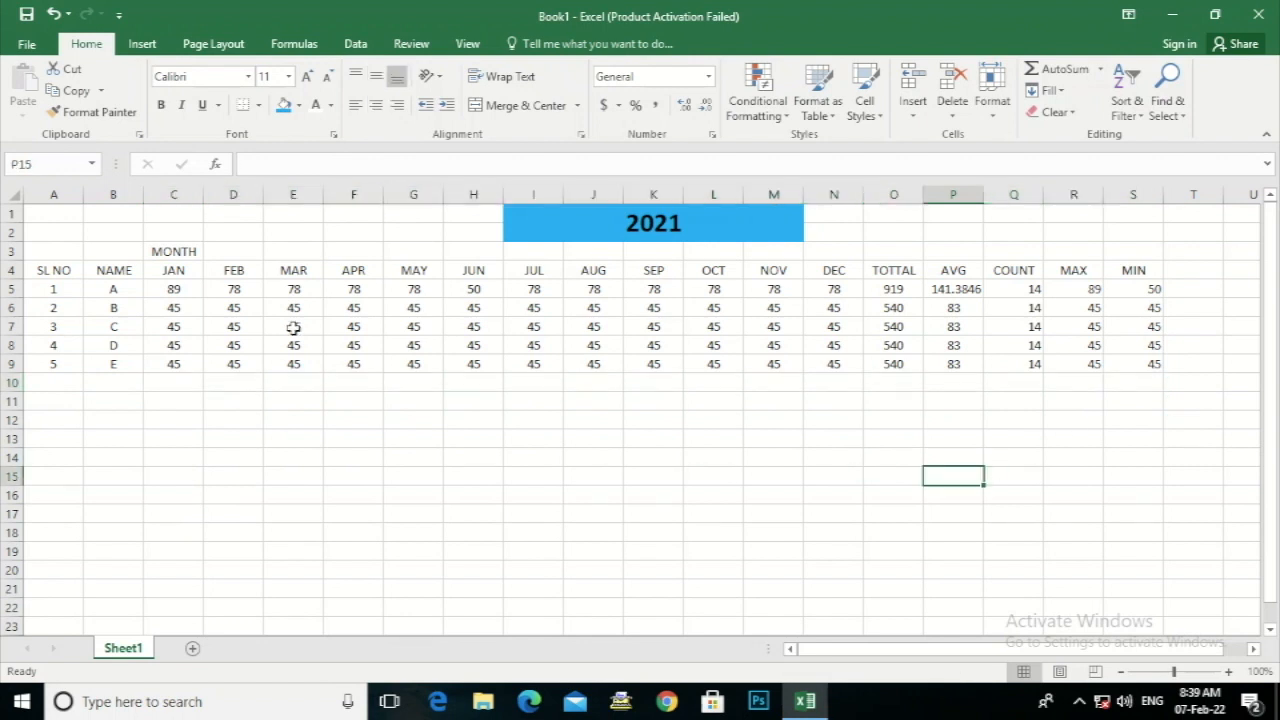
- Center the contents of the whole table A4:S9 horizontally in their cells
click(52, 270)
drag(52, 270, 1150, 364)
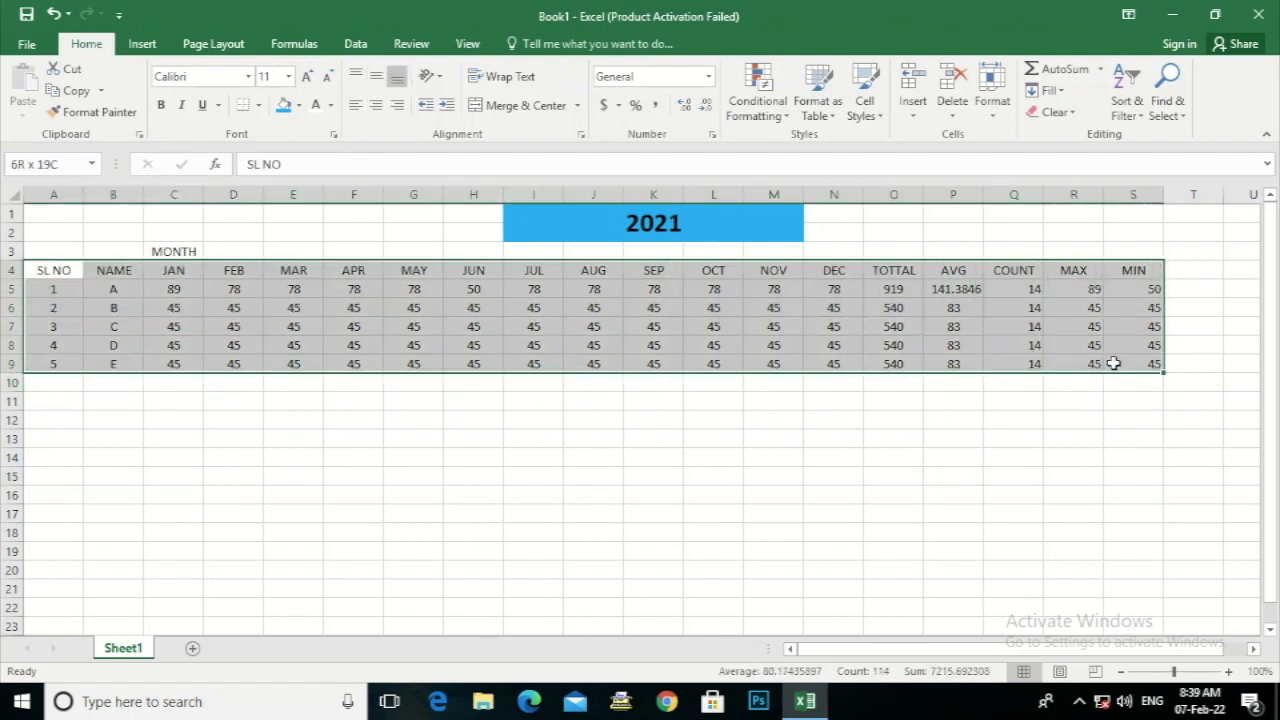
click(375, 105)
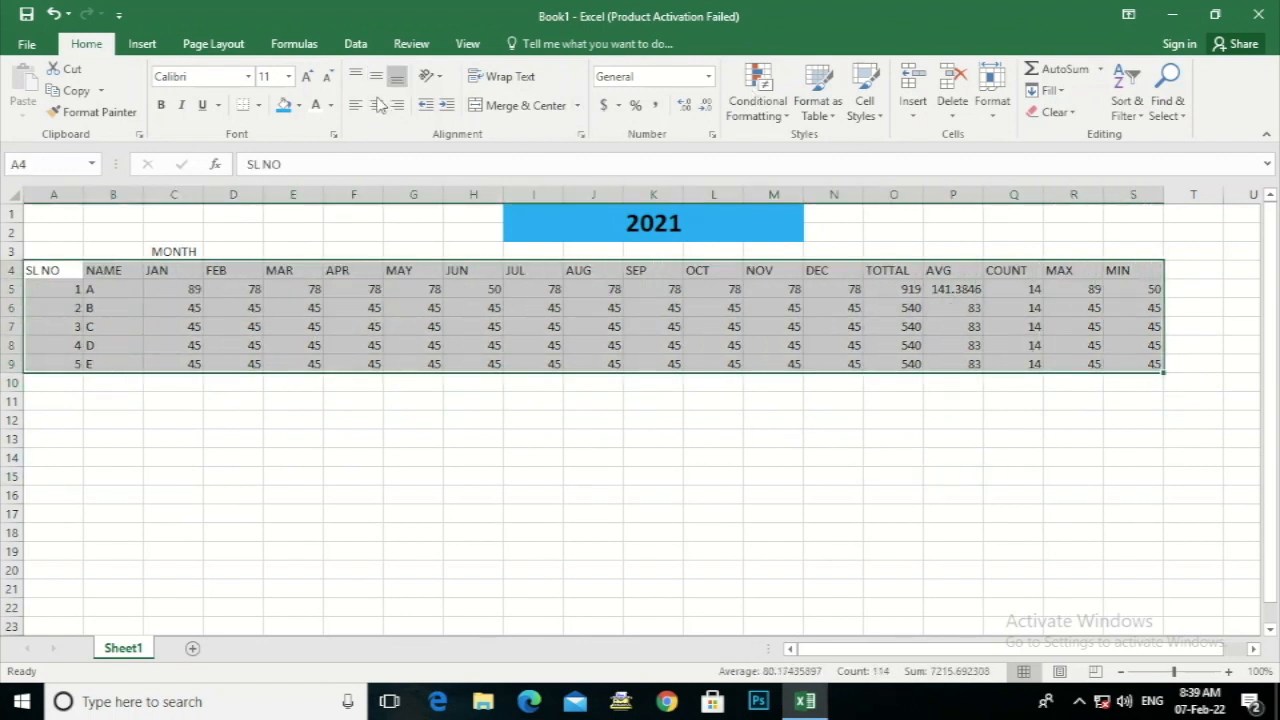
click(375, 105)
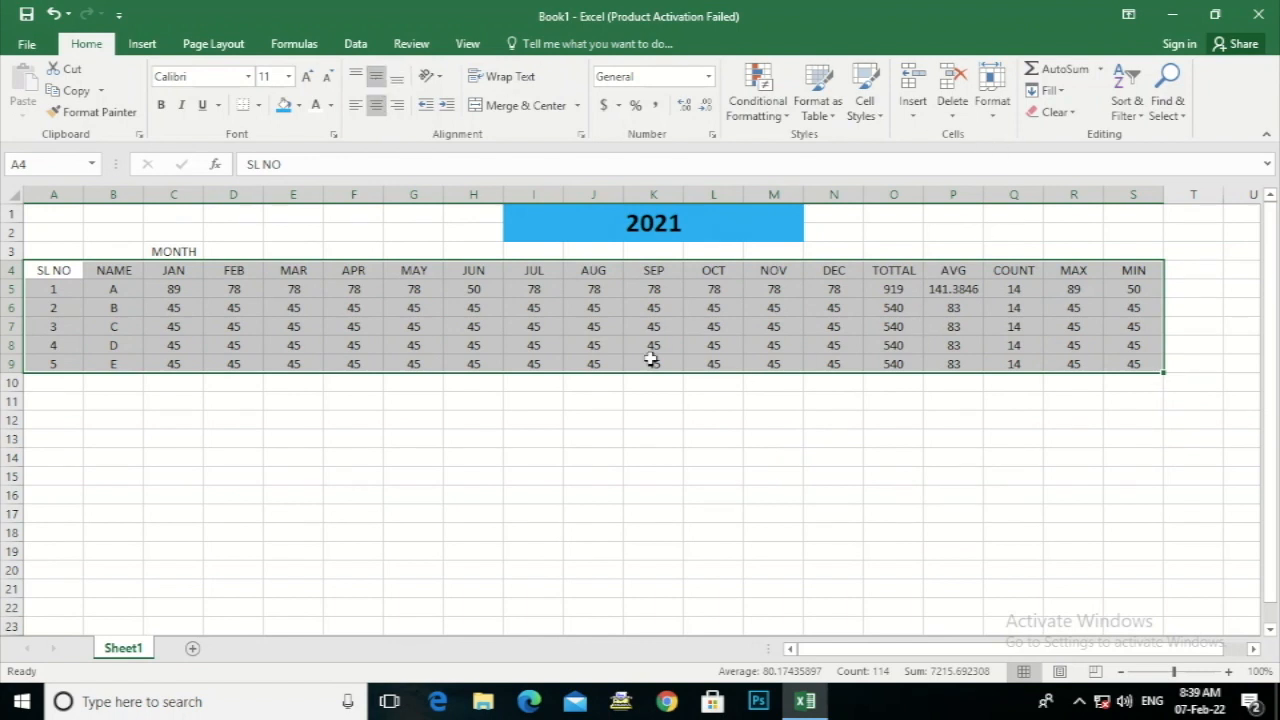
- Change the March value of row A in cell E5 to 100
click(713, 290)
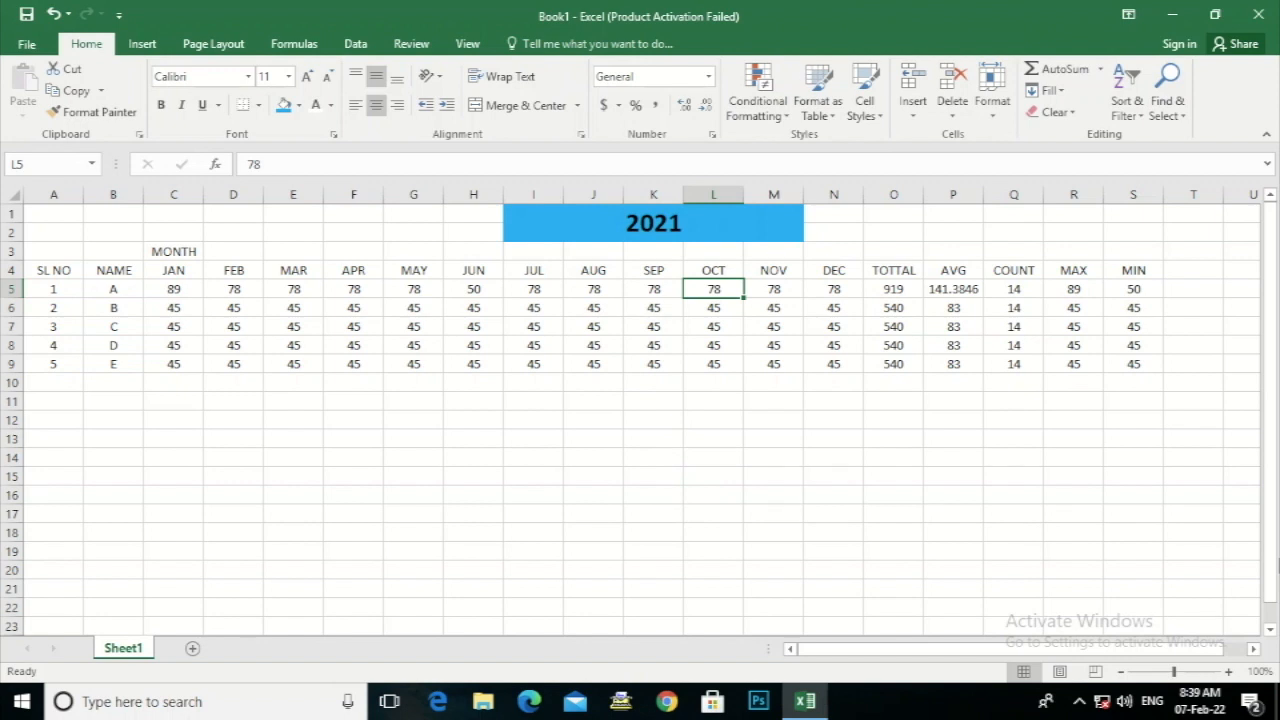
click(590, 291)
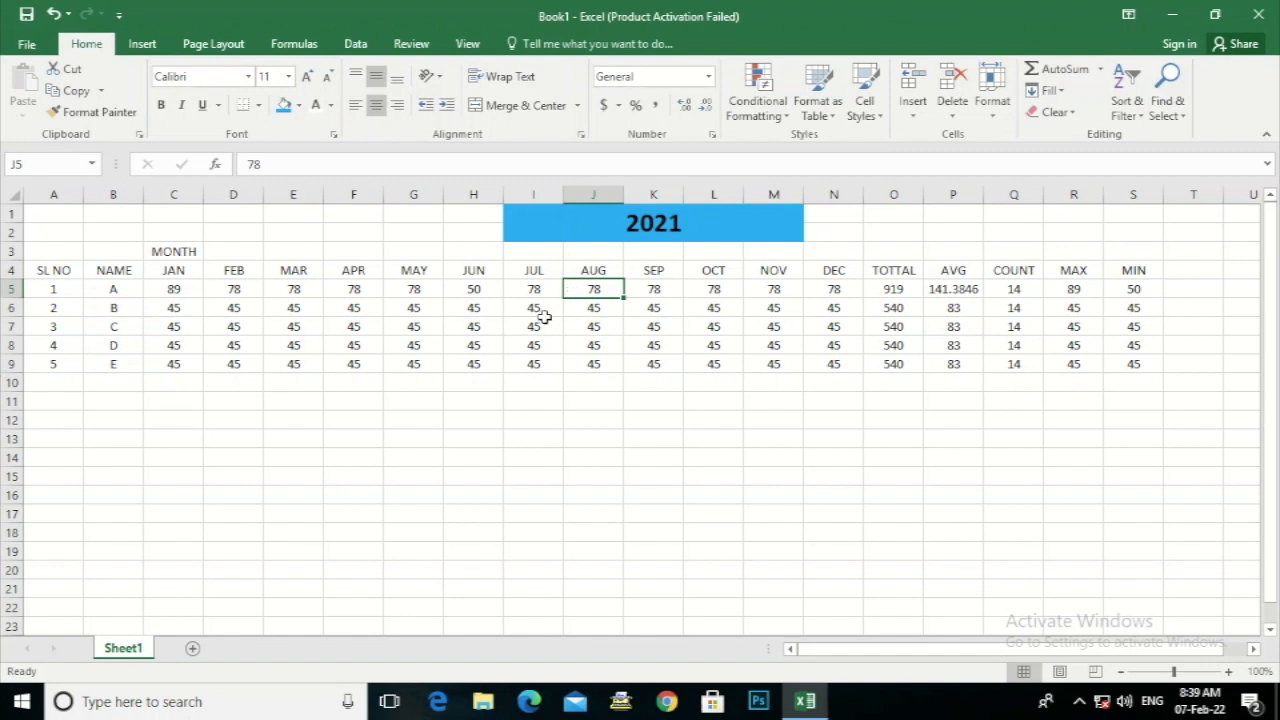
click(285, 291)
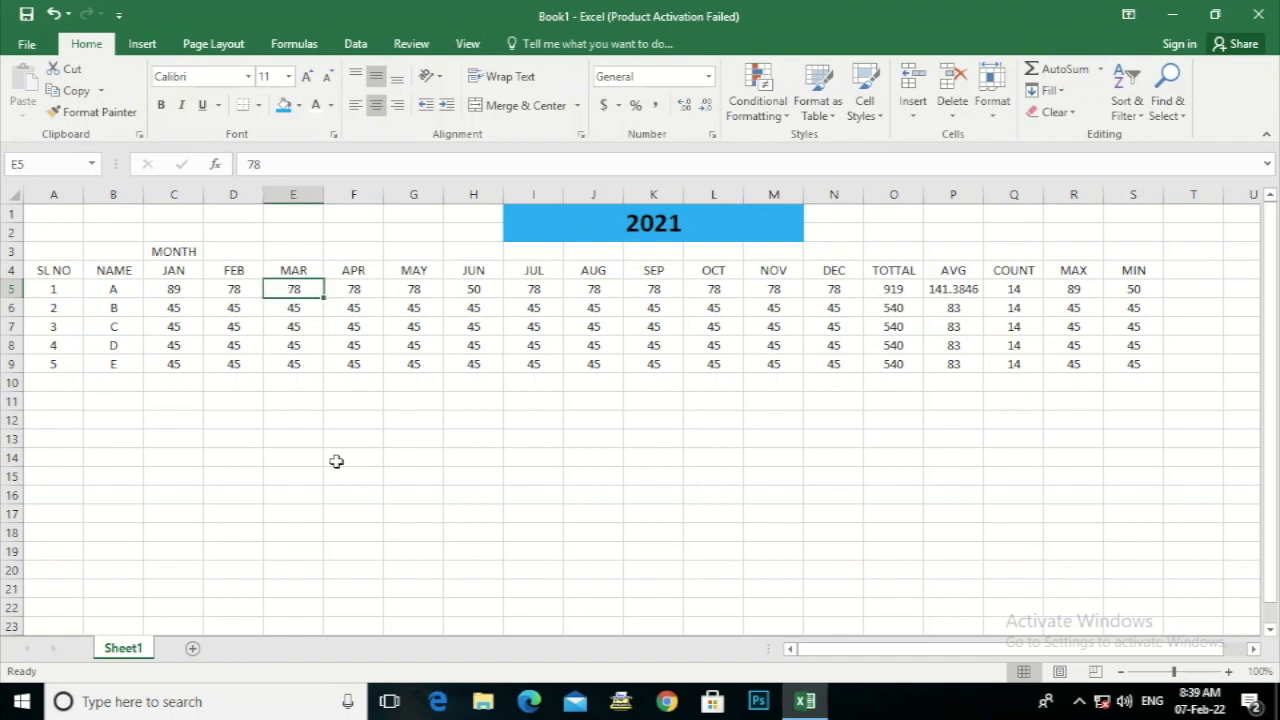
text(100)
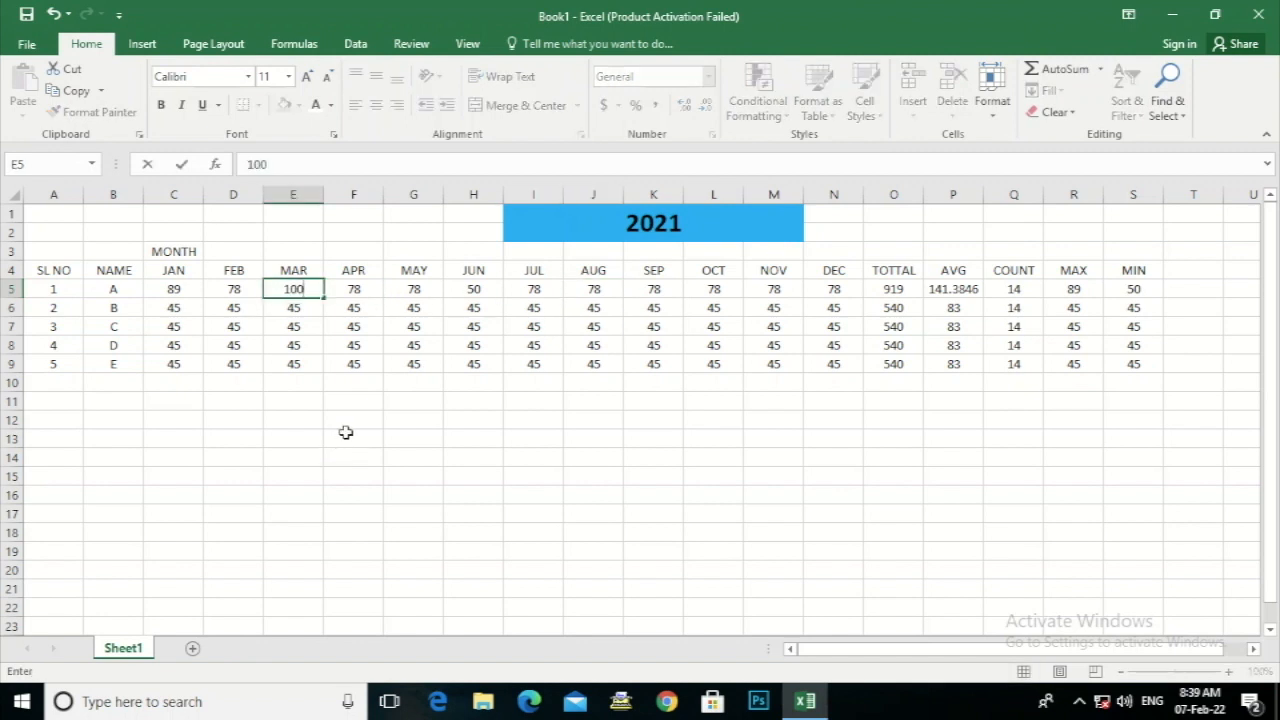
key(Return)
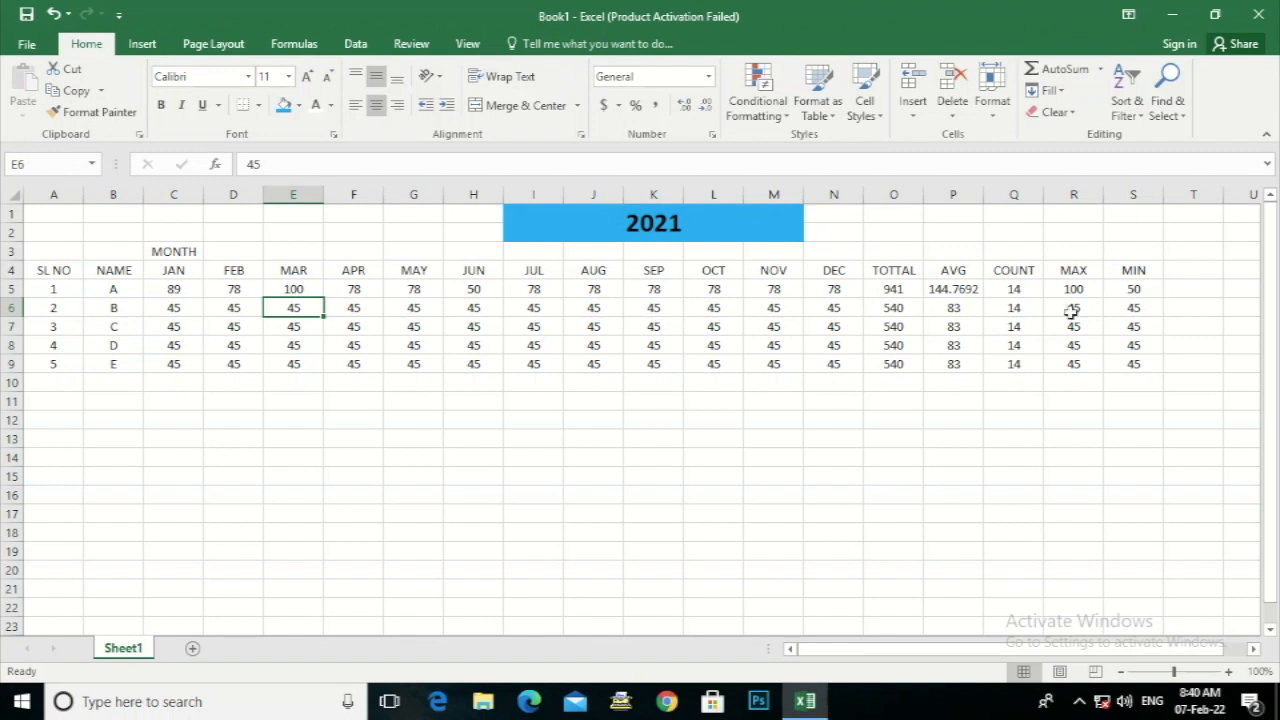
- Change the March value of row A in cell E5 to 1000
click(272, 290)
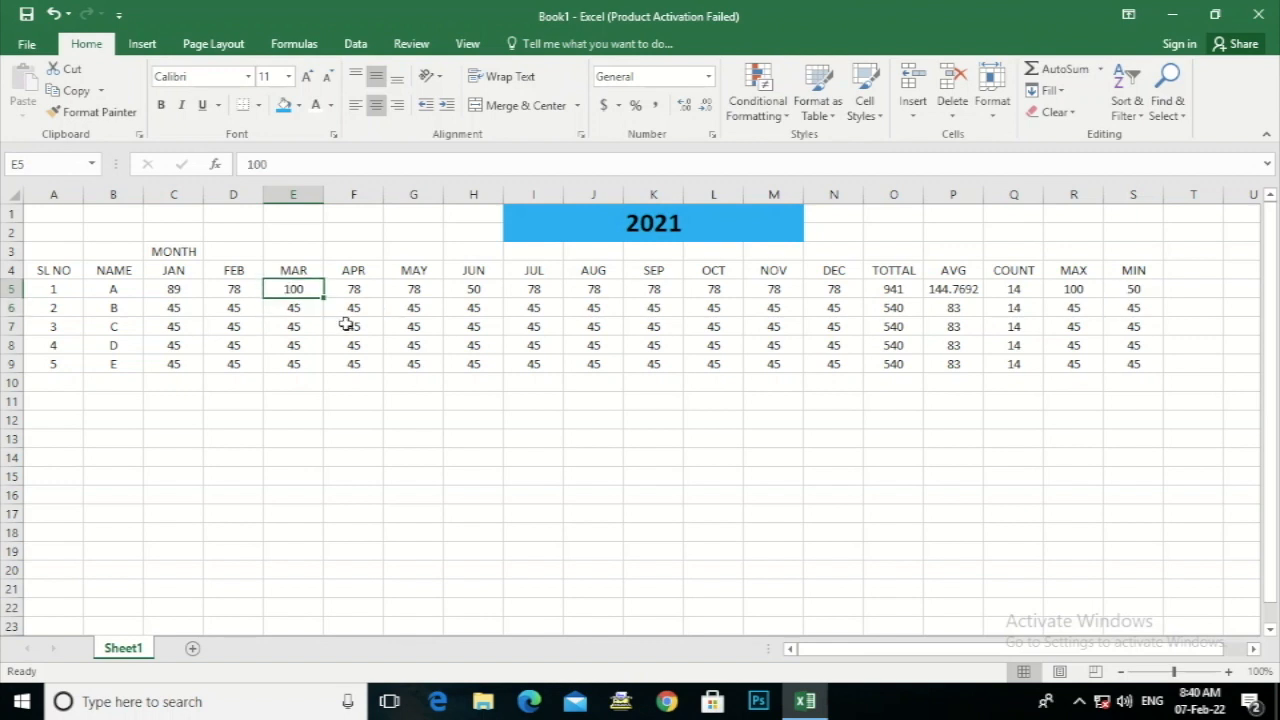
text(1000)
key(Return)
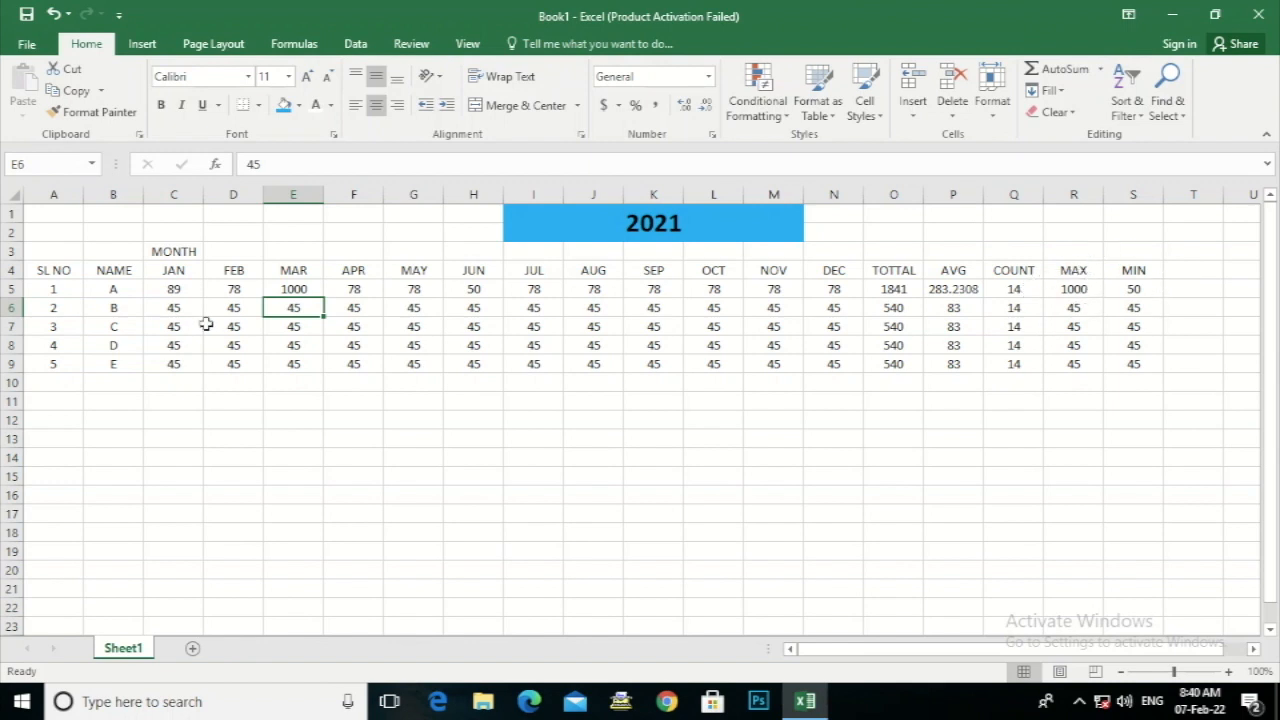
- Insert an entire column before JAN and enter the heading RE NO in C4
right_click(181, 271)
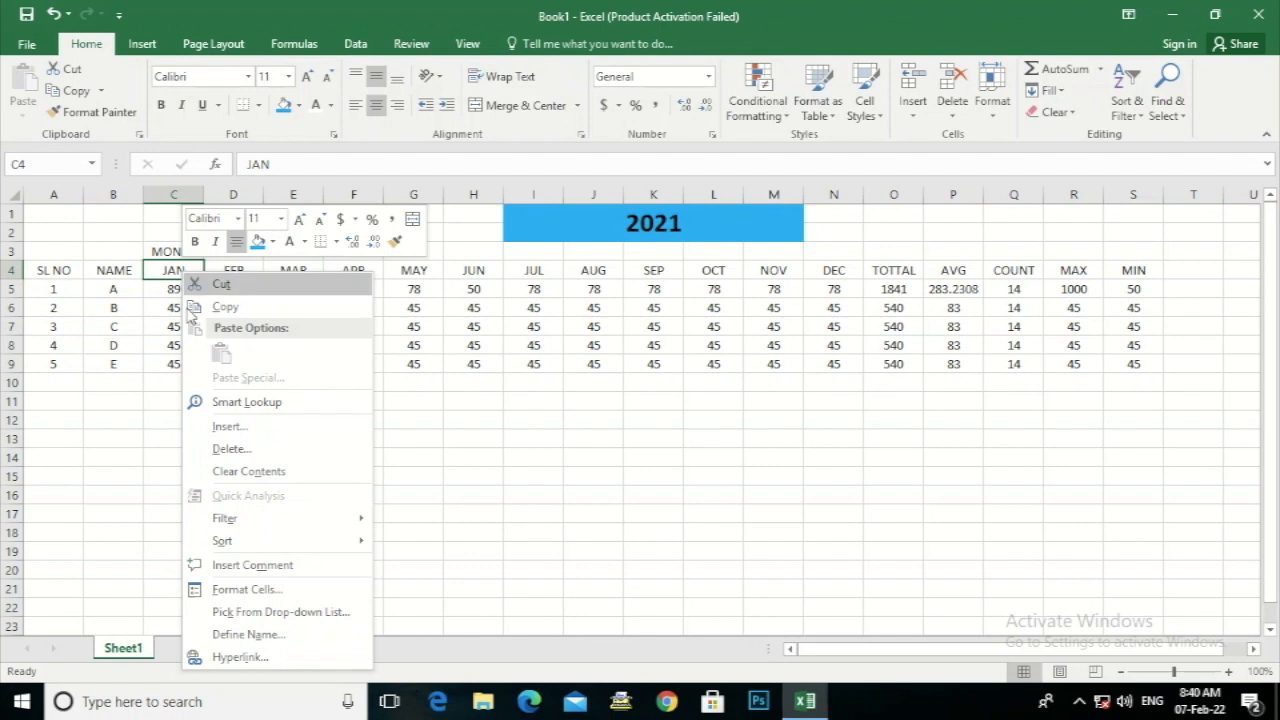
click(200, 426)
click(167, 446)
click(186, 477)
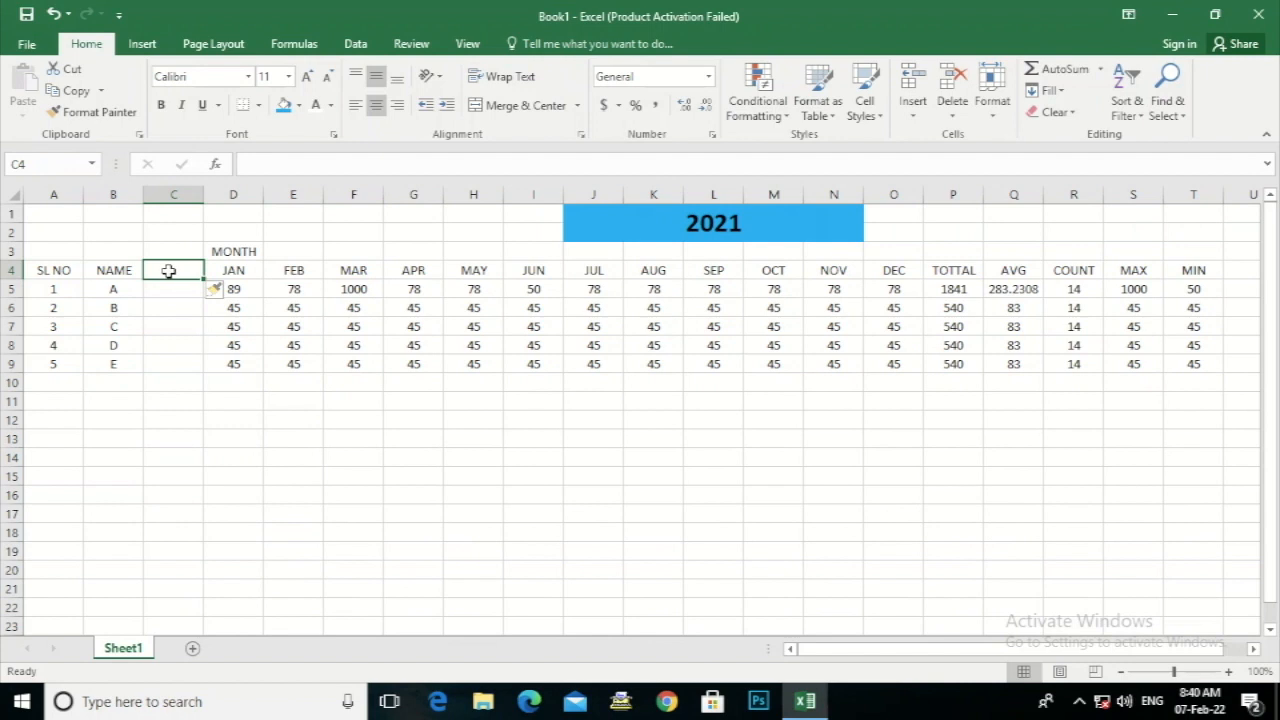
text(RE)
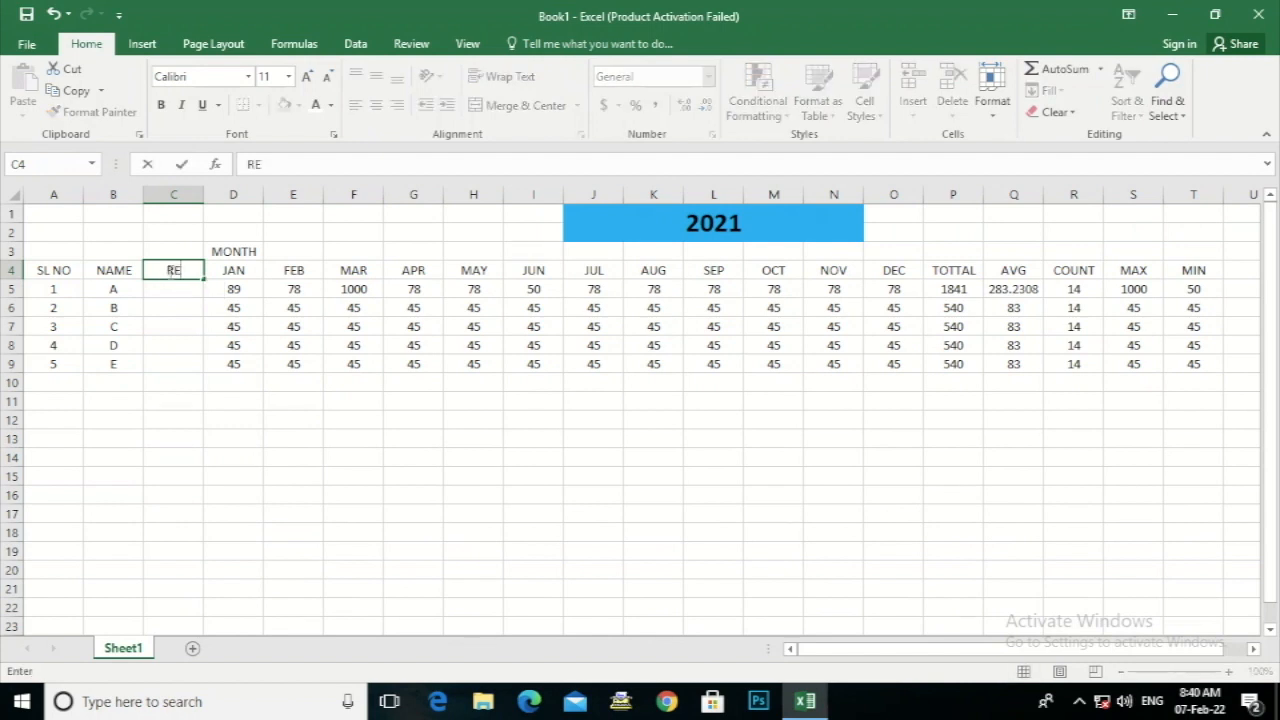
text( NO)
- Number the rows of the RE NO column from 1 to 5 in C5:C9
click(168, 290)
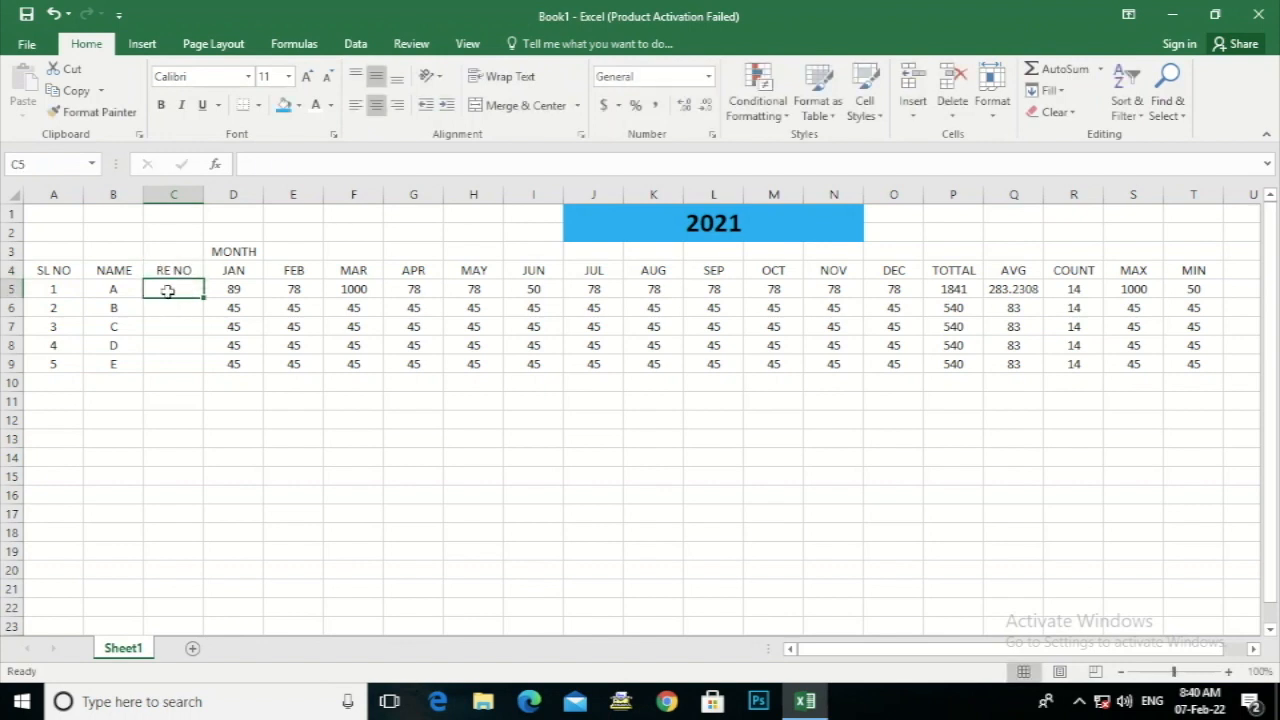
key(Down)
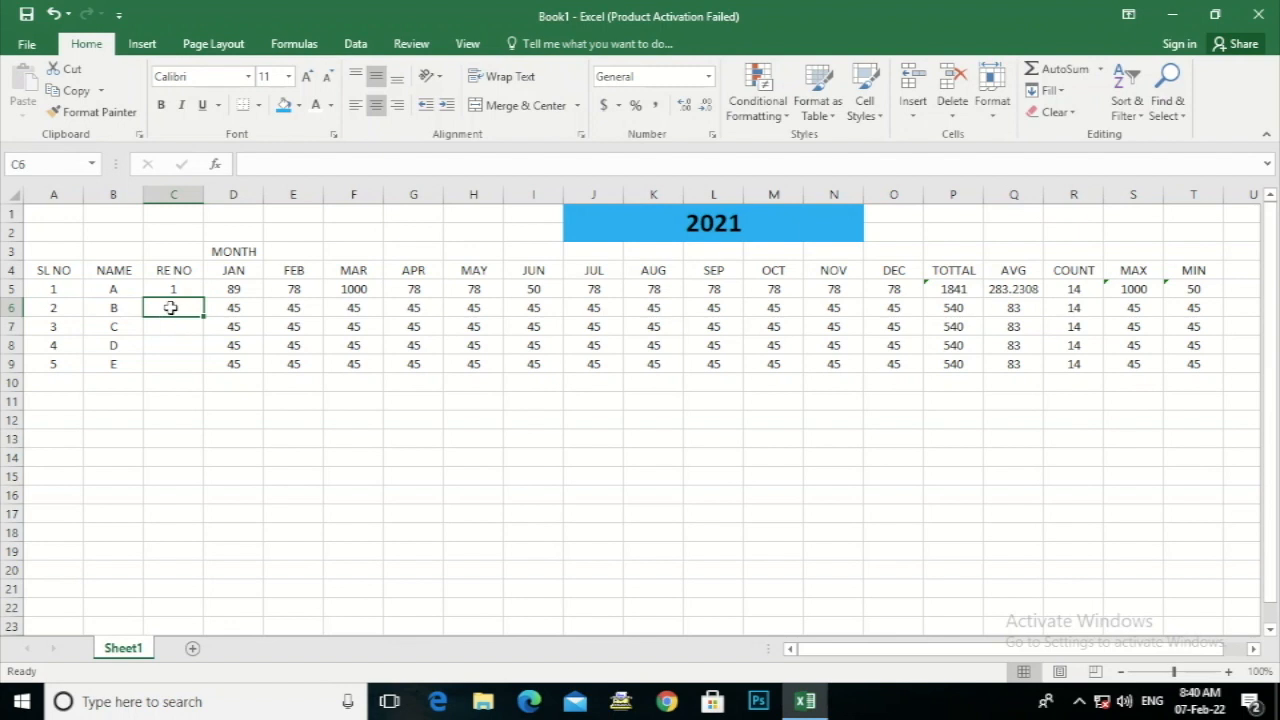
text(2)
key(Return)
text(3)
key(Return)
text(4)
key(Return)
text(5)
key(Return)
click(885, 565)
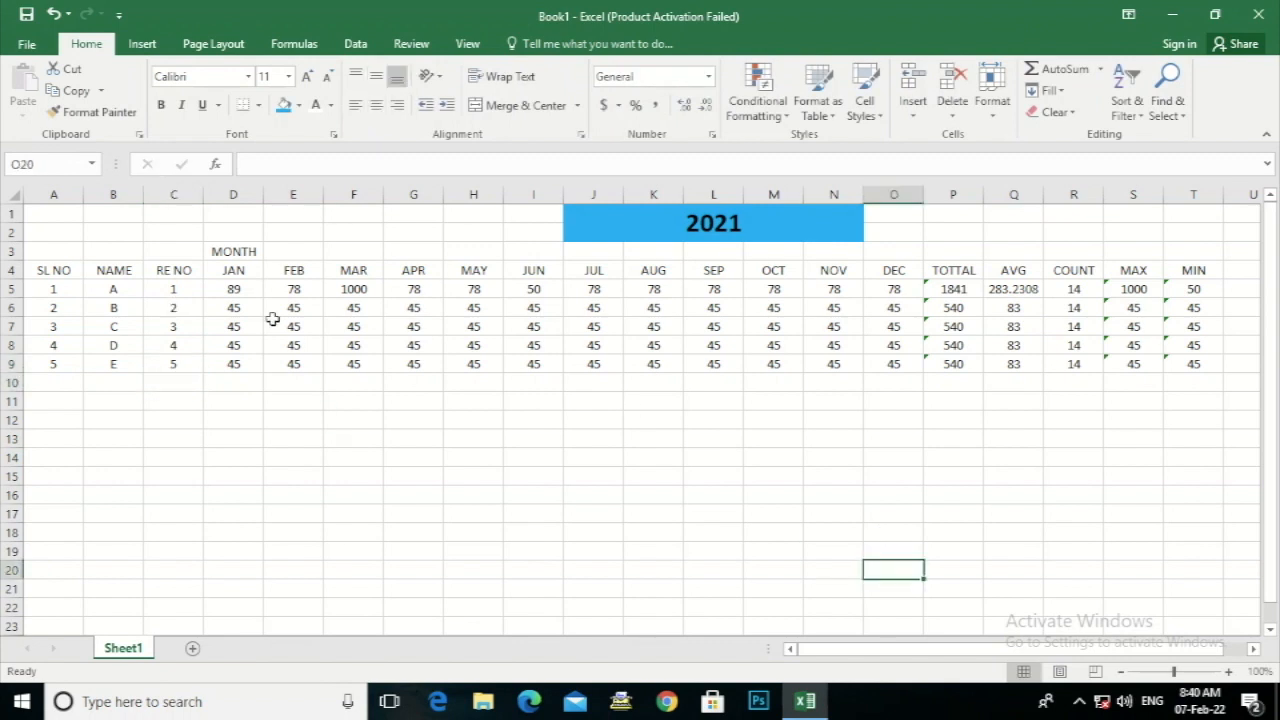
- Undo the RE NO numbers and heading and the column insertion before JAN
drag(180, 289, 1078, 289)
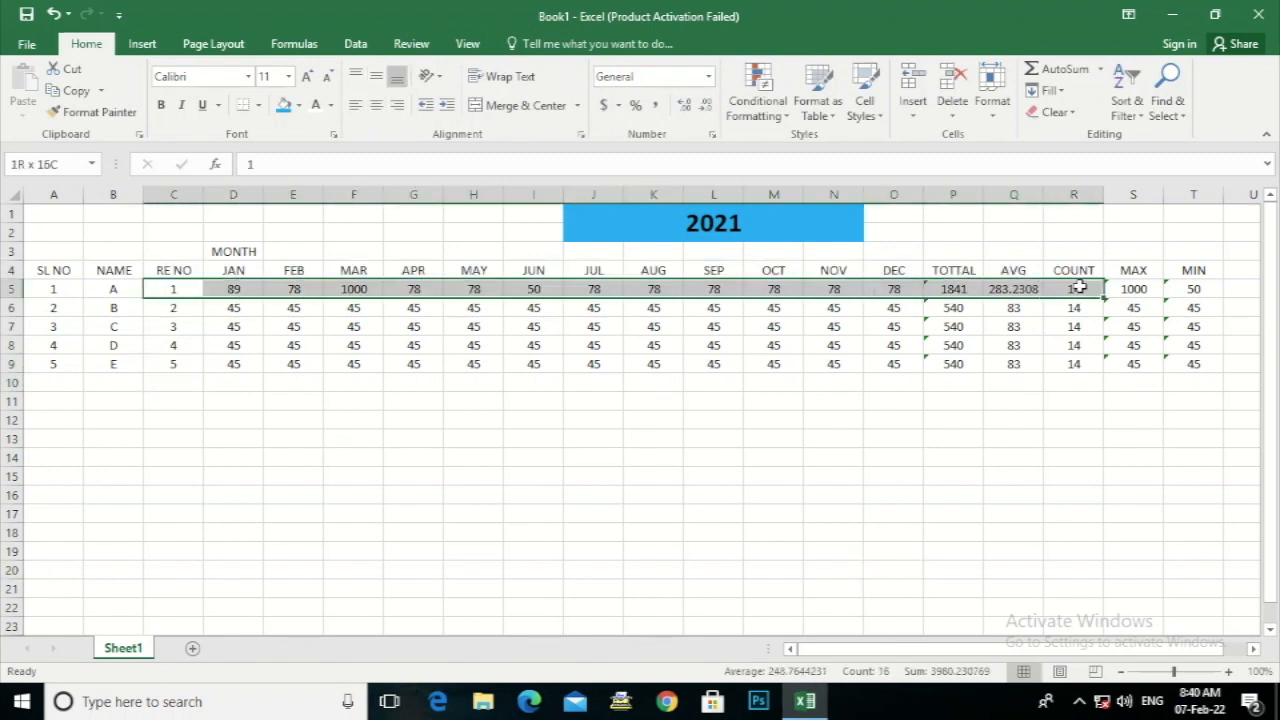
key(ctrl+Down)
key(Delete)
key(Up)
key(Delete)
key(Up)
key(Delete)
key(Up)
key(Delete)
key(Up)
key(Delete)
key(Up)
key(alt+h)
key(d)
key(c)
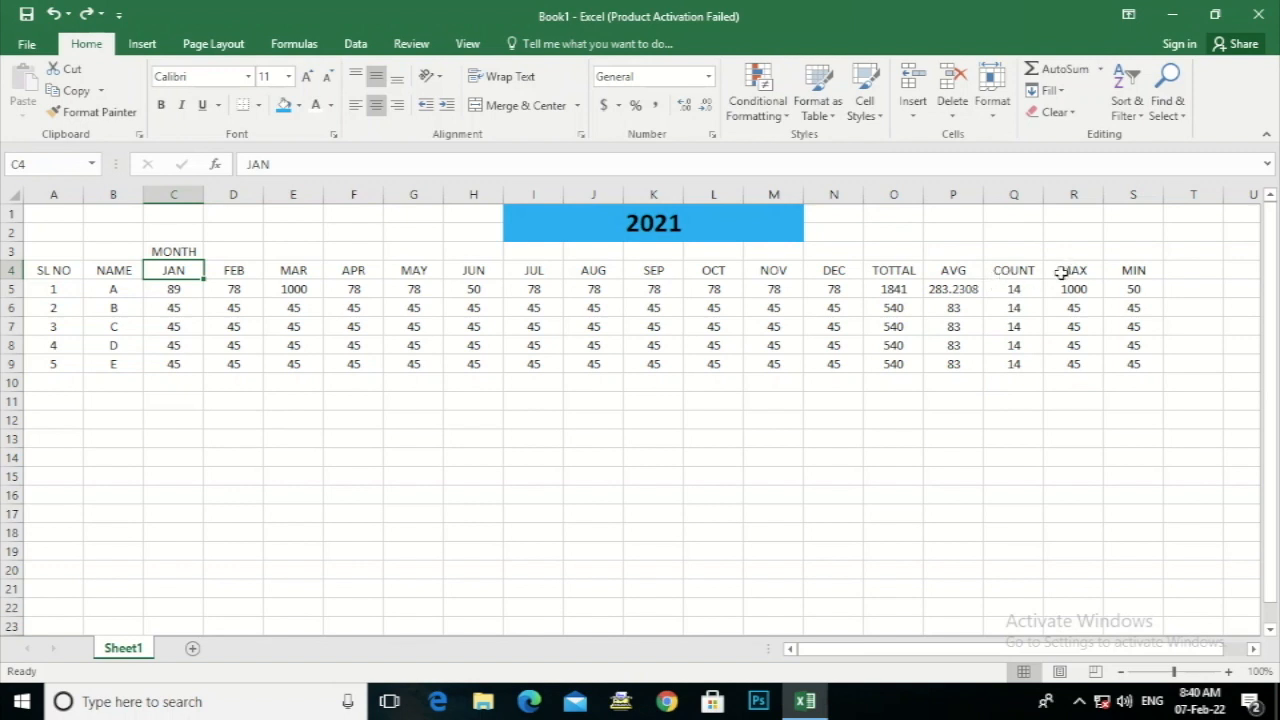
- Clear the July value of row A in I5 and check the COUNT formula in Q5
click(534, 290)
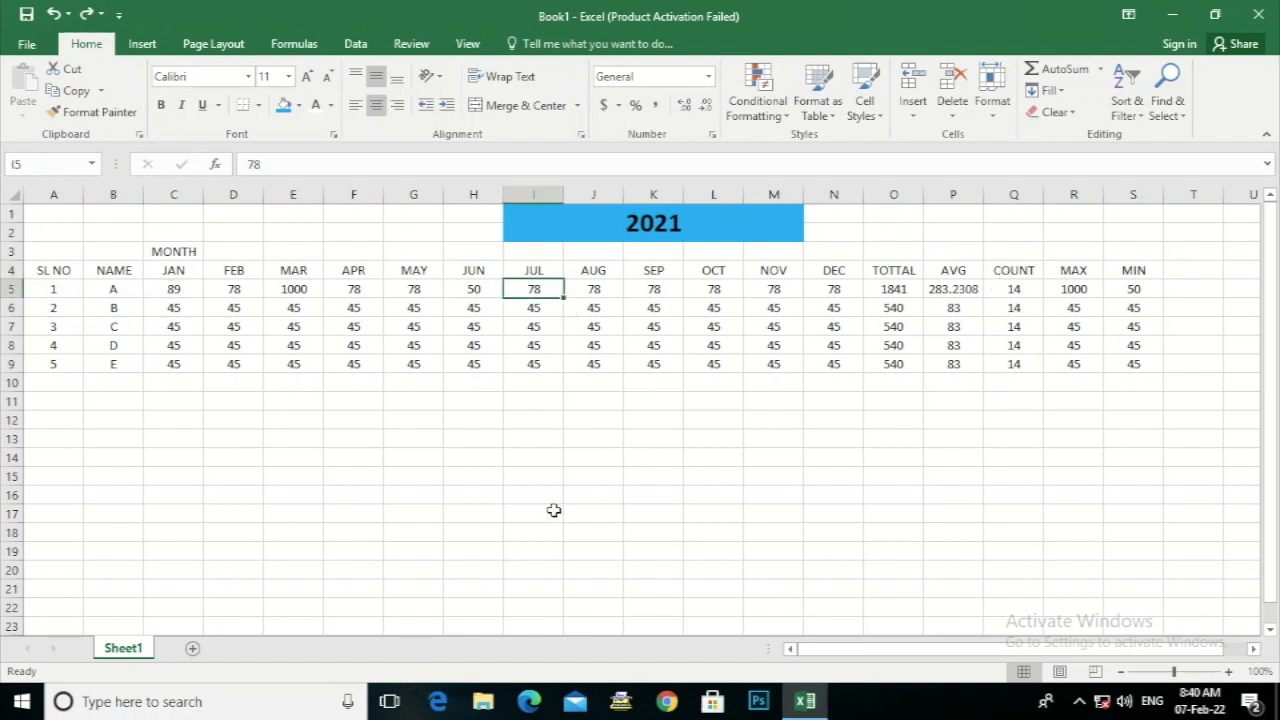
key(Delete)
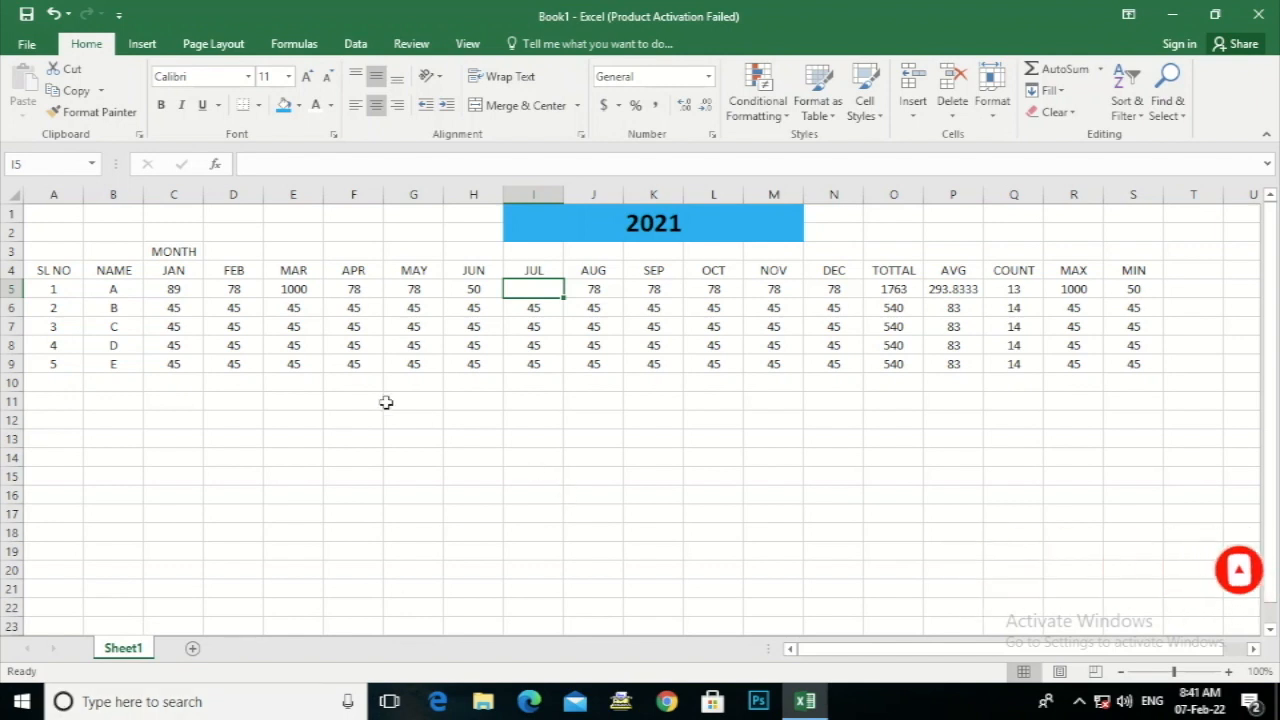
click(1018, 292)
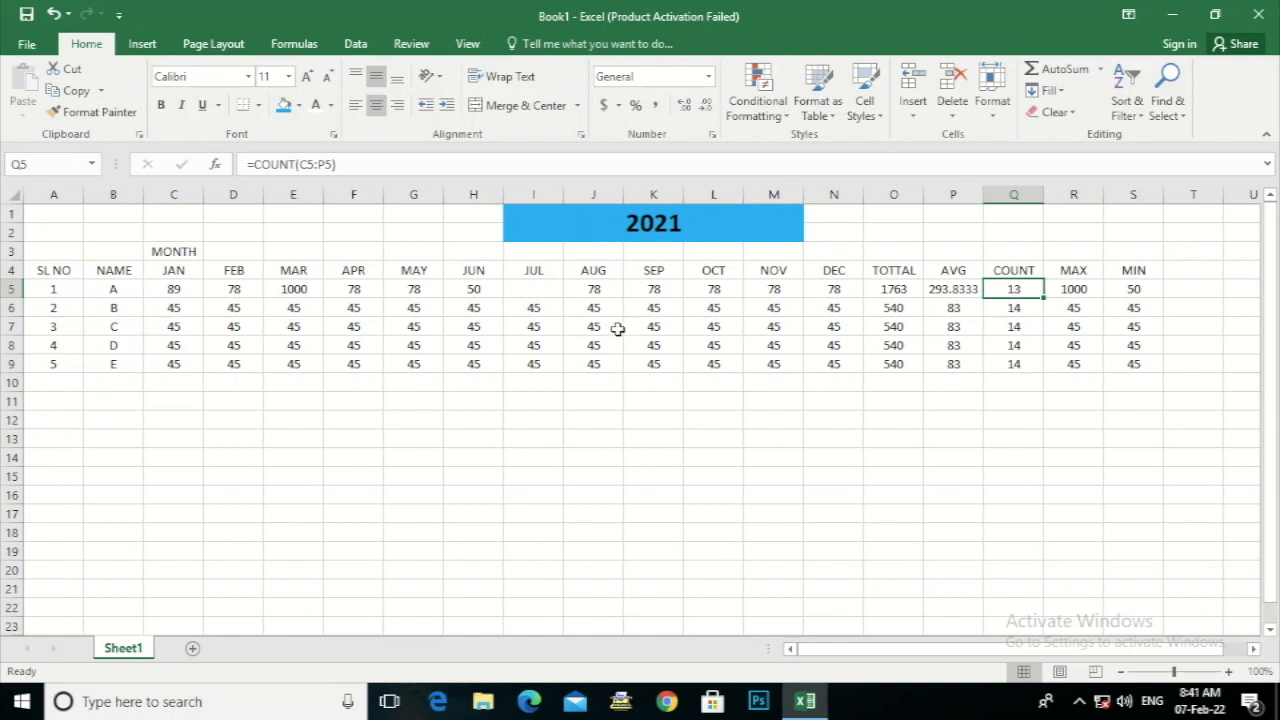
- Enter 45 as the July value of row A in cell I5
click(534, 290)
text(45)
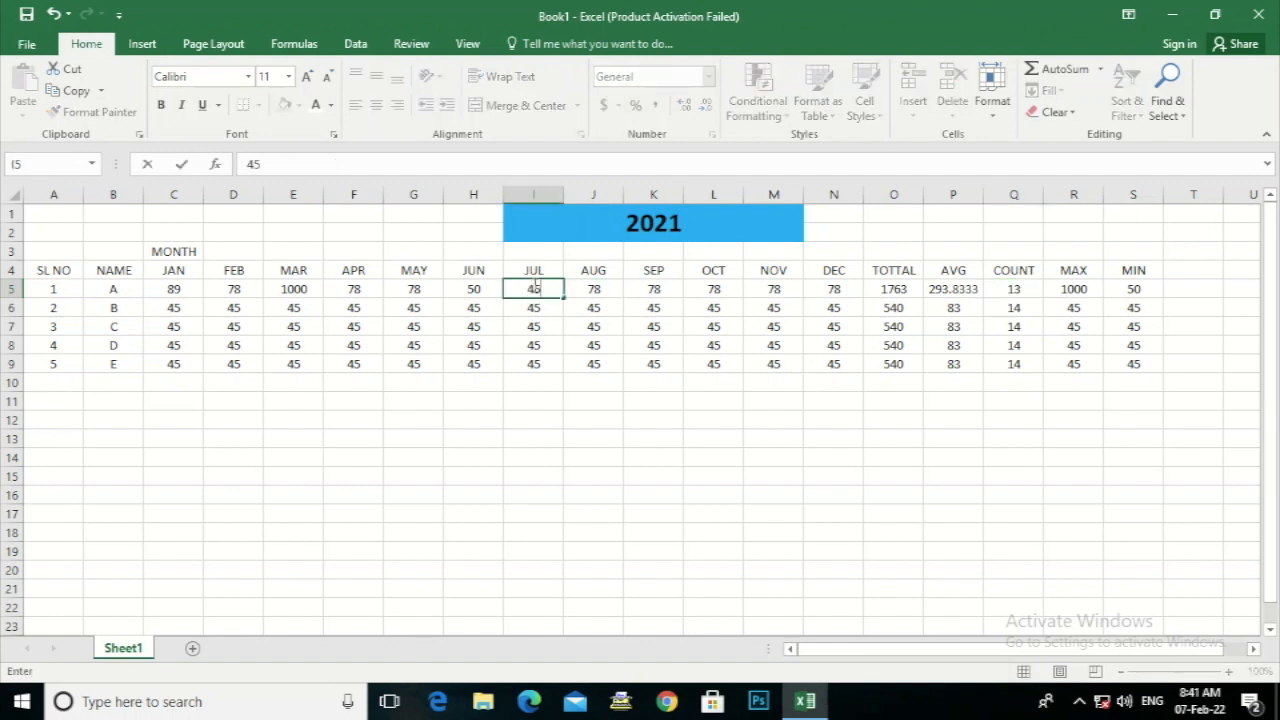
key(Return)
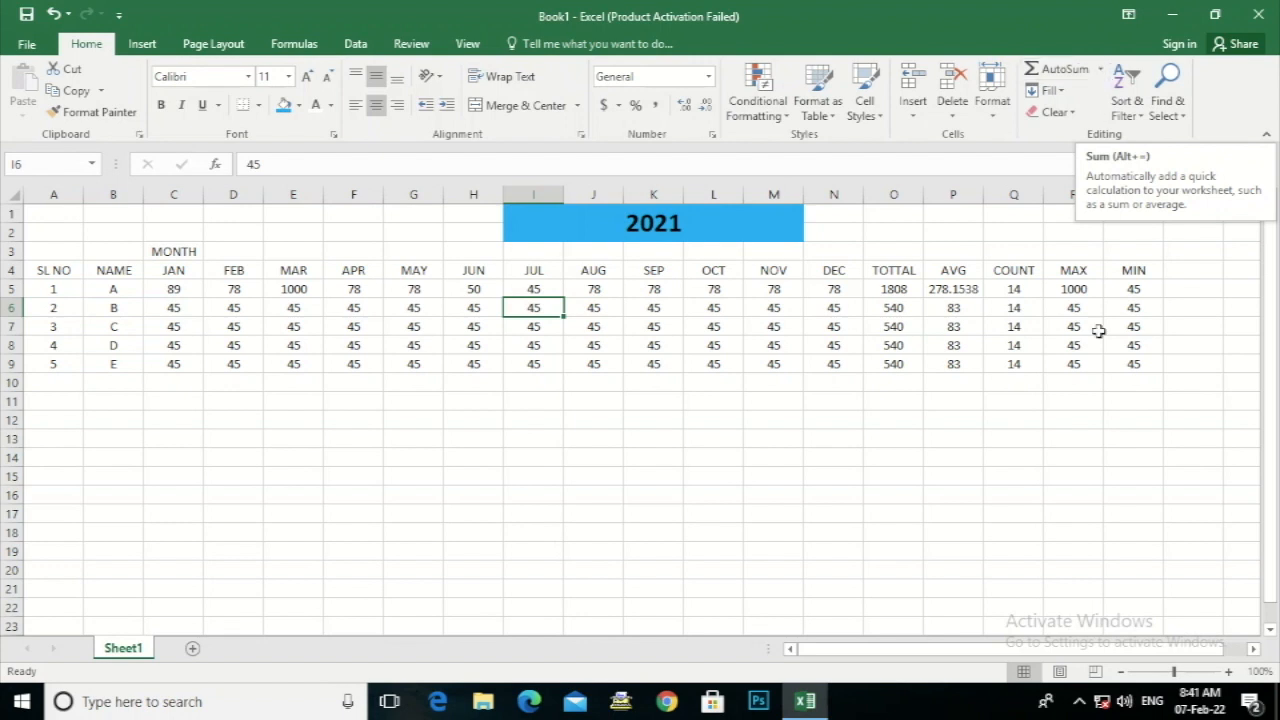
click(1080, 703)
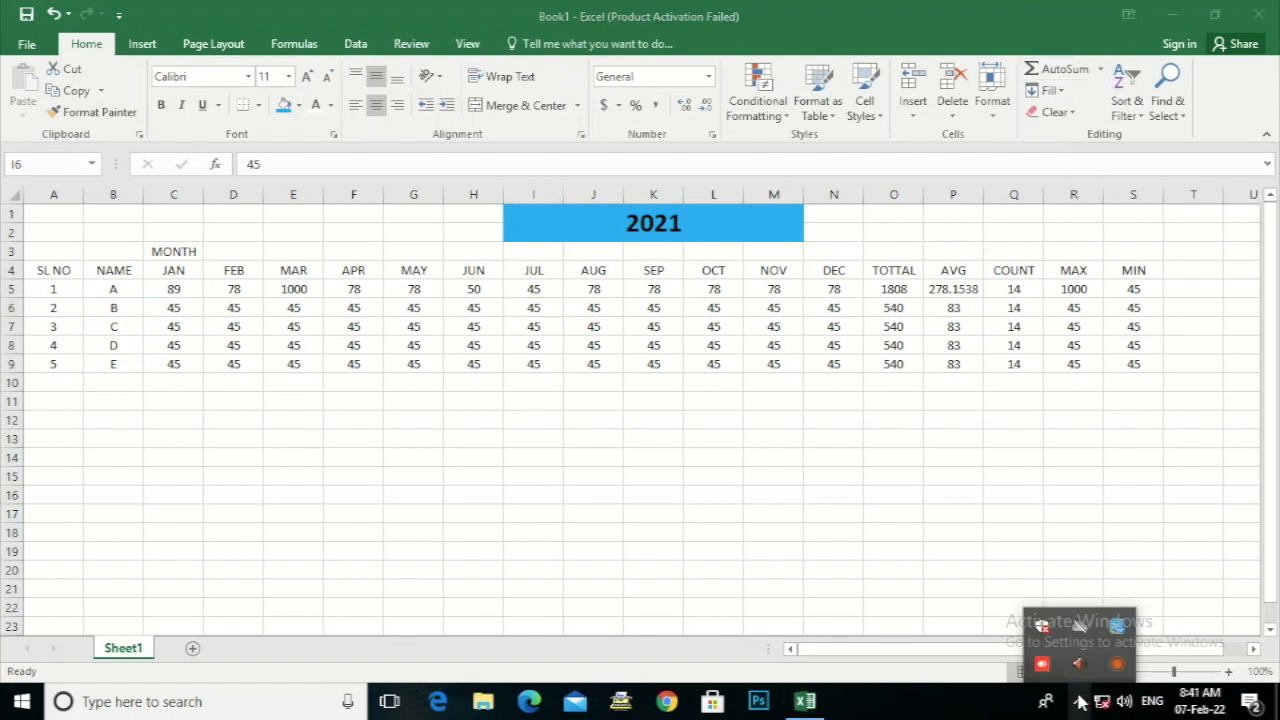